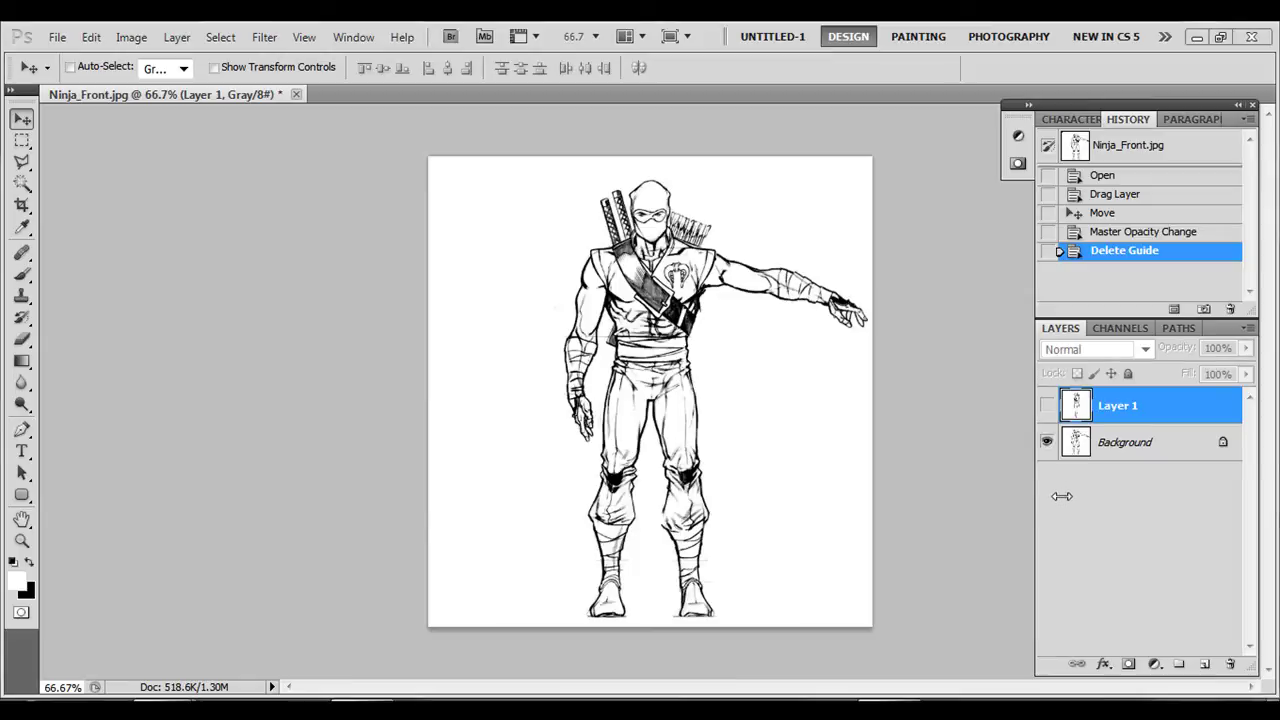
Show the side-view drawing on Layer 1, comparing it with the front view underneath
{"action": "left_click", "coordinate": [1047, 405]}
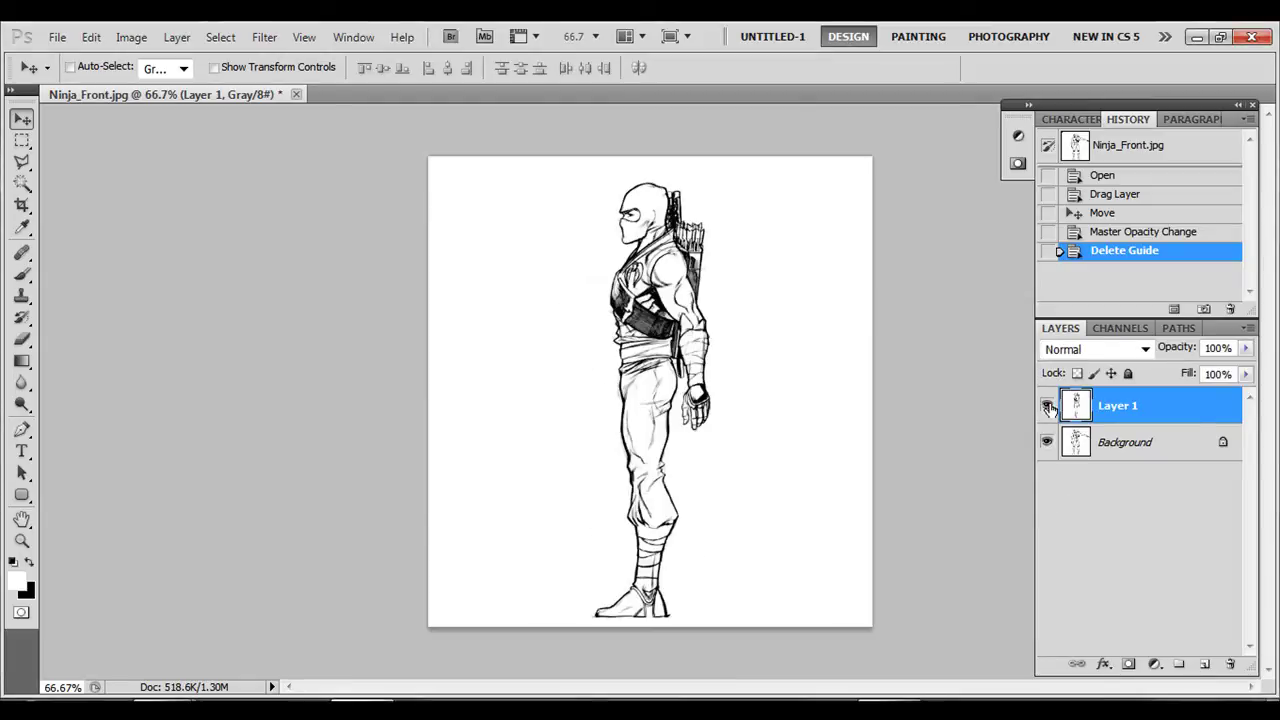
{"action": "left_click", "coordinate": [1047, 405]}
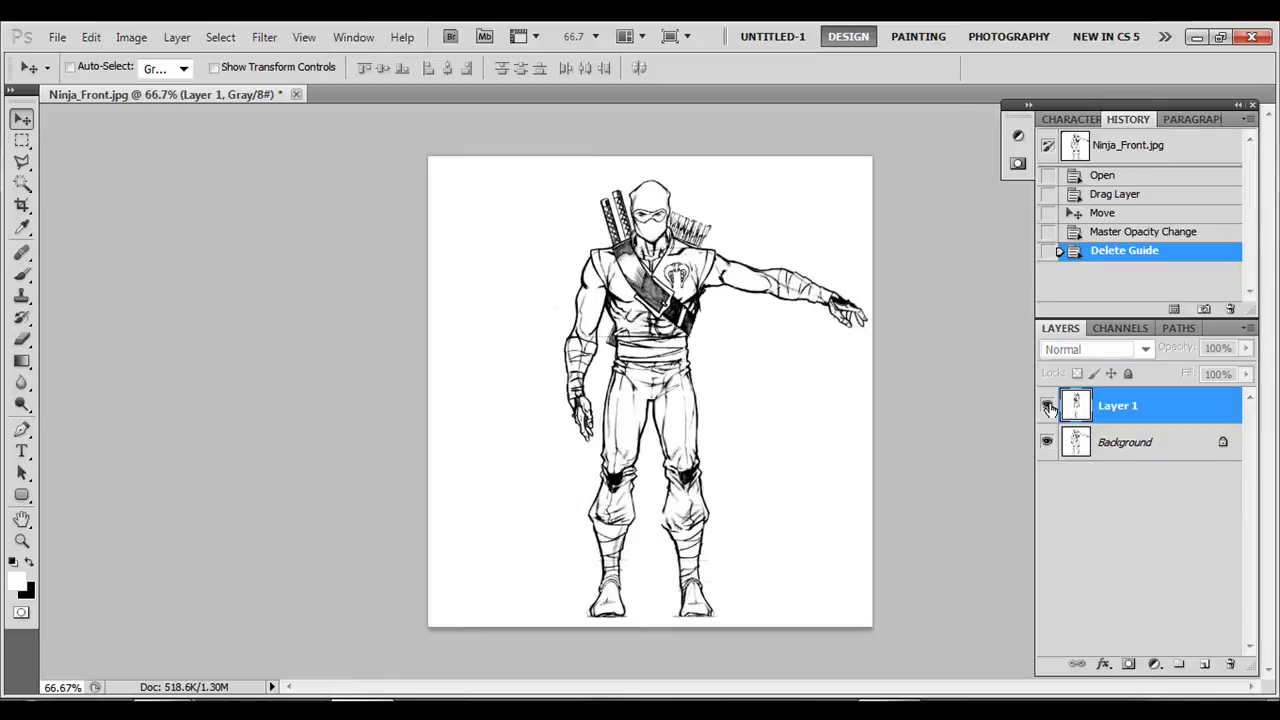
{"action": "left_click", "coordinate": [1047, 405]}
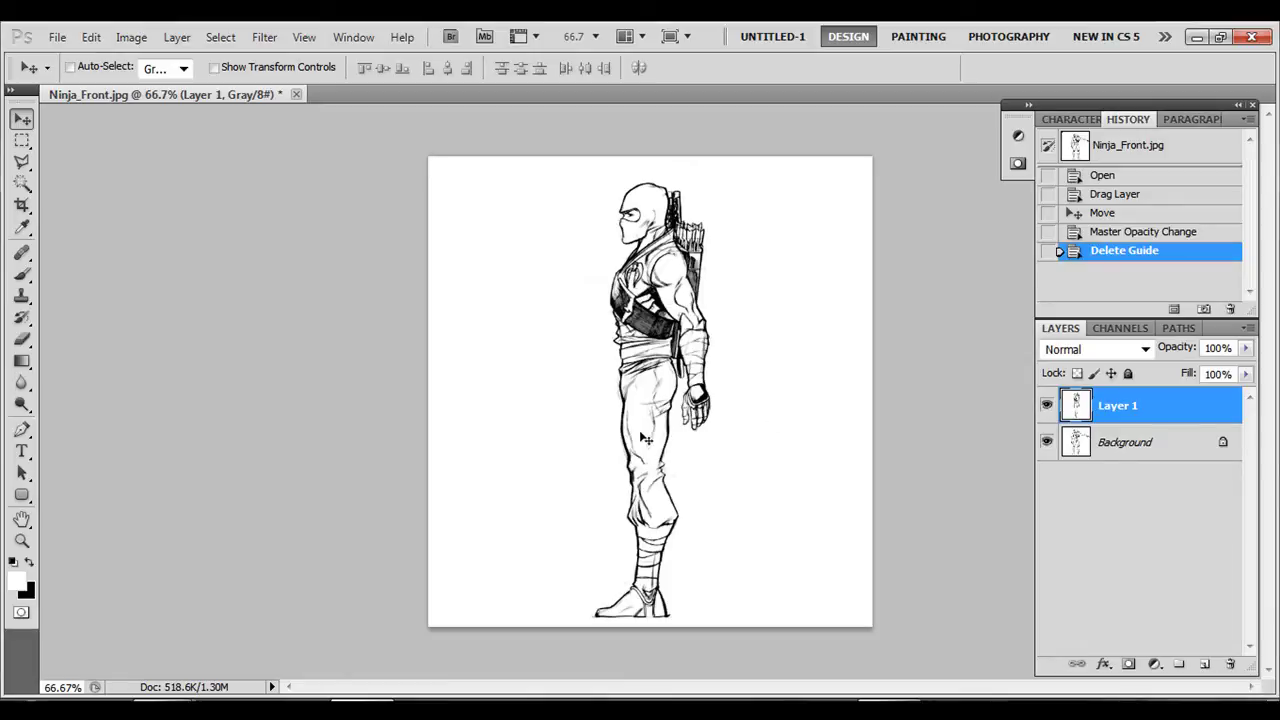
Try squeezing Layer 1's width to 34% and reducing its height with Free Transform, and cancel the transform
{"action": "key", "text": "ctrl+t"}
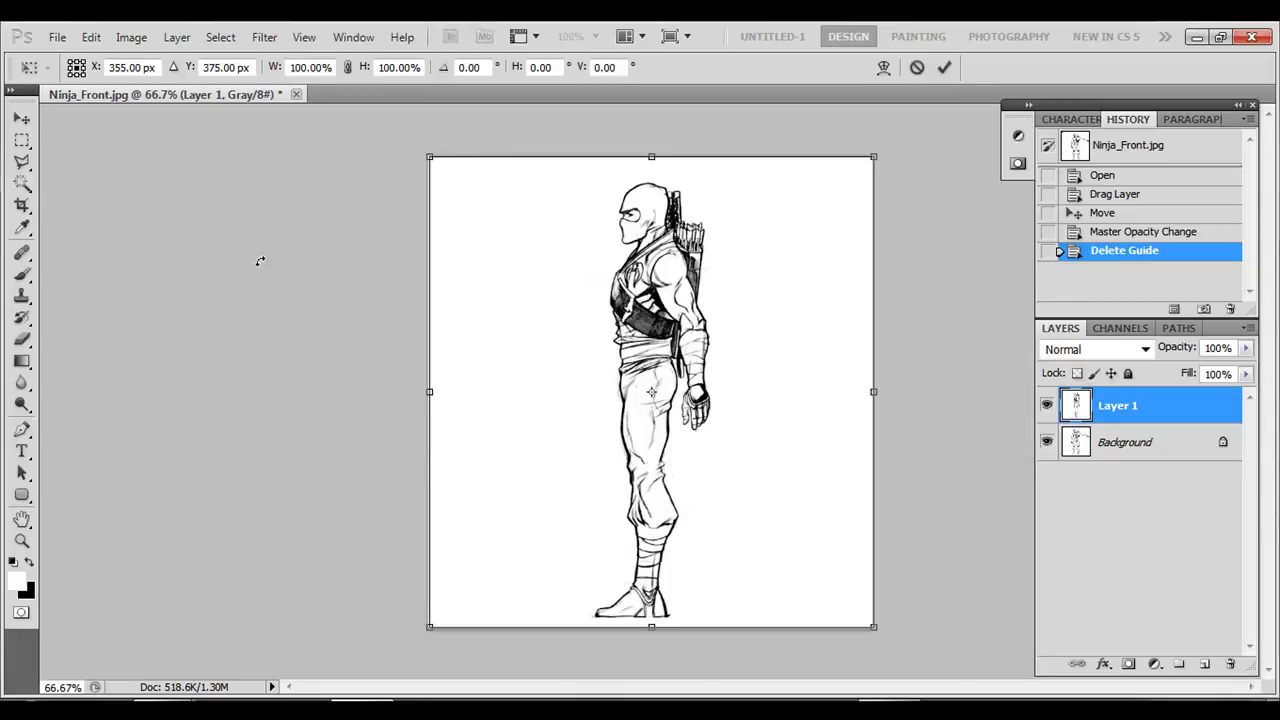
{"action": "left_click_drag", "start_coordinate": [275, 67], "coordinate": [215, 86]}
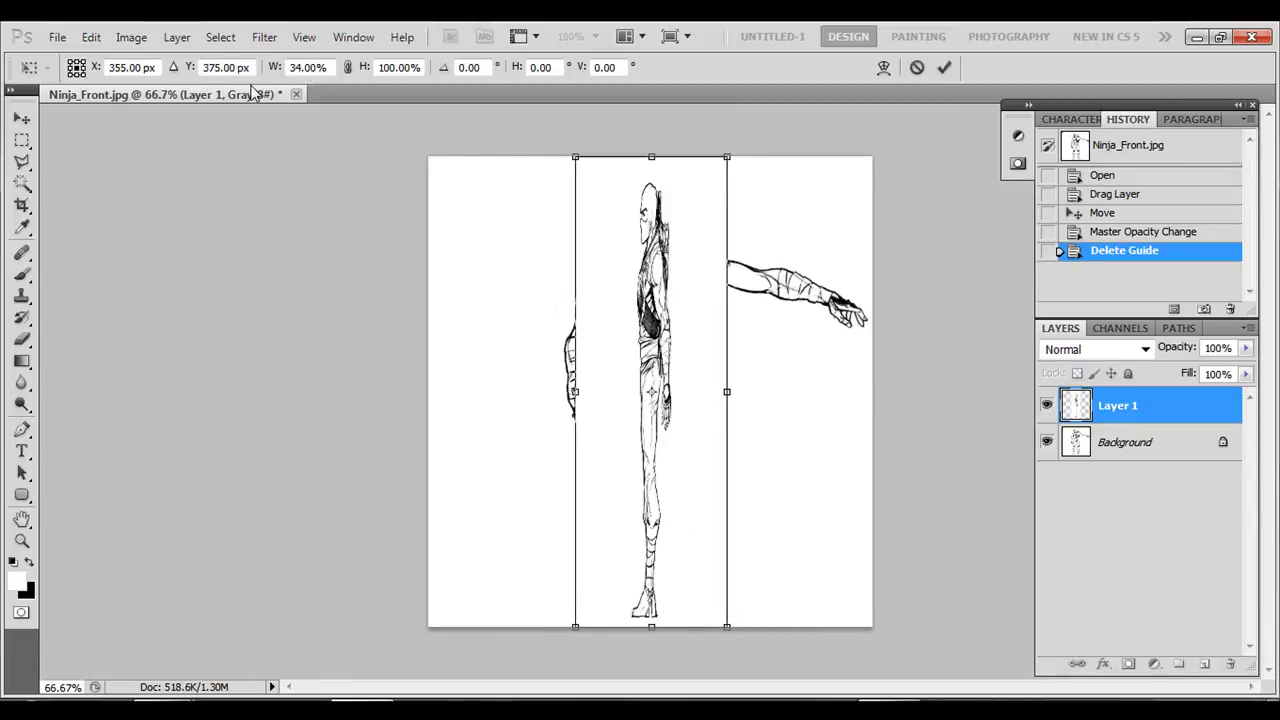
{"action": "left_click_drag", "start_coordinate": [365, 72], "coordinate": [361, 224]}
{"action": "left_click", "coordinate": [916, 67]}
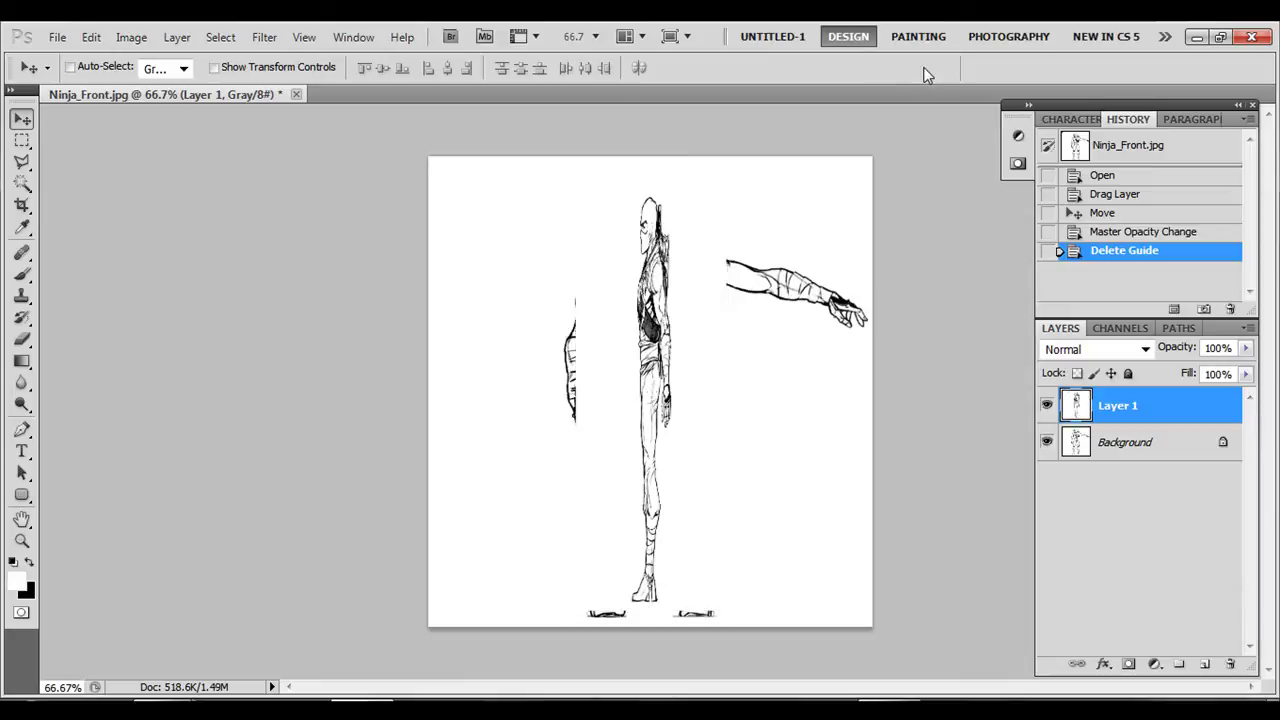
Try mirroring Layer 1 horizontally with a Free Transform width of -100%, and restore the width to 100%
{"action": "key", "text": "ctrl+t"}
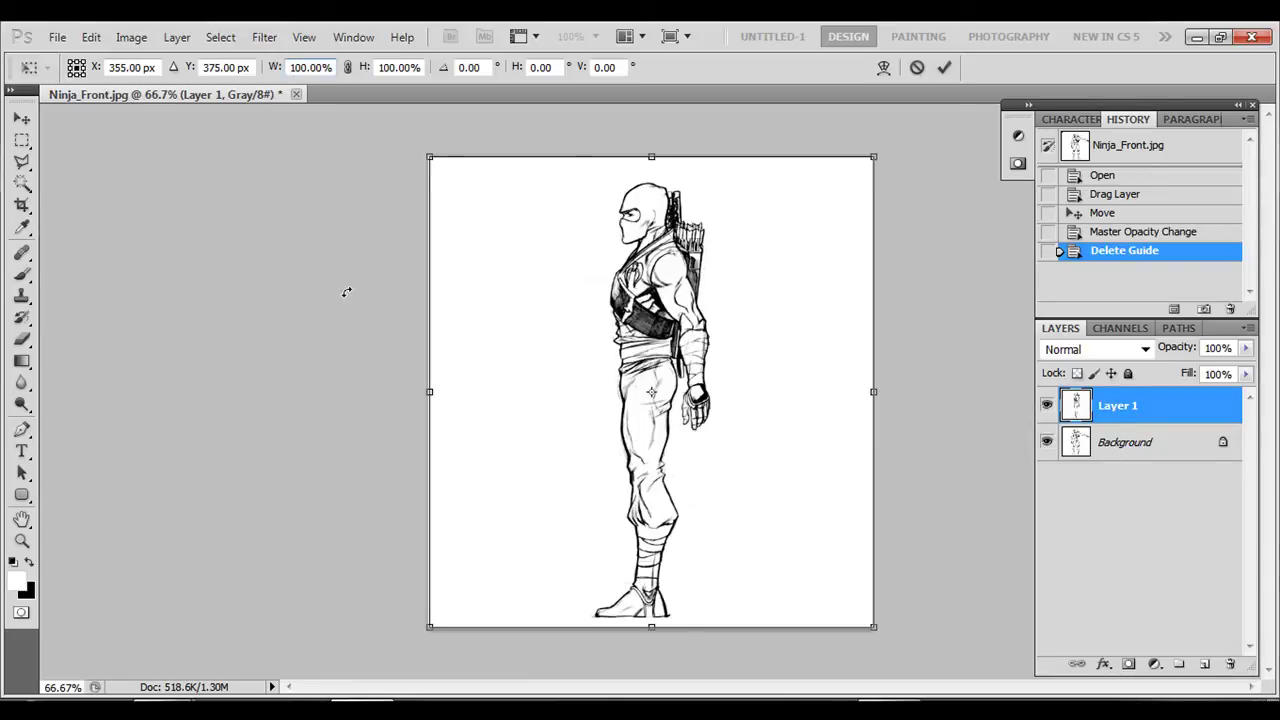
{"action": "type", "text": "-"}
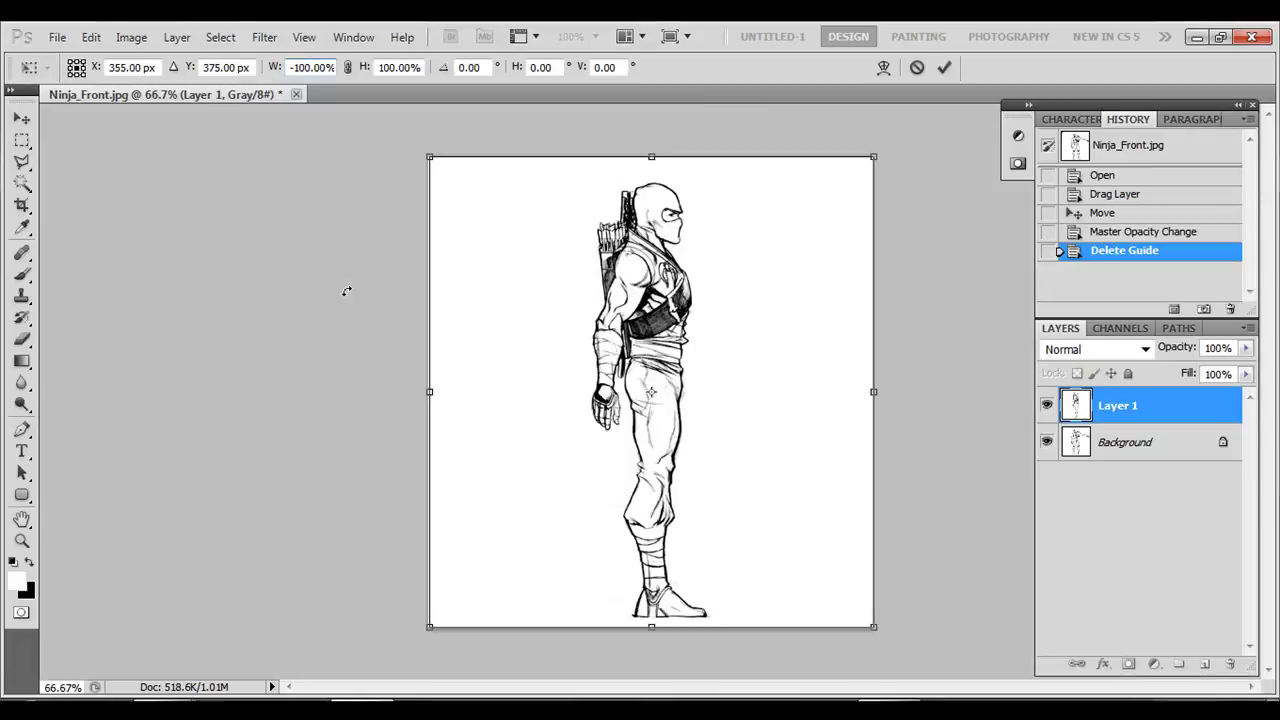
{"action": "key", "text": "BackSpace"}
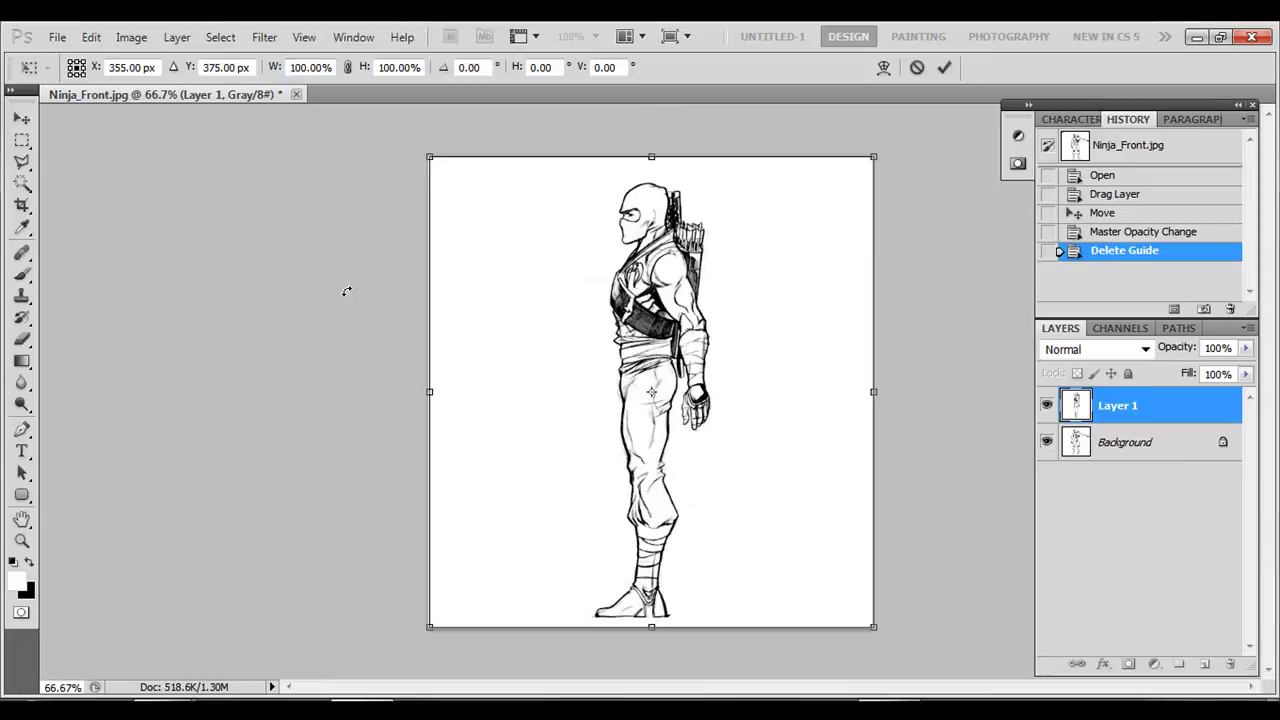
{"action": "key", "text": "Return"}
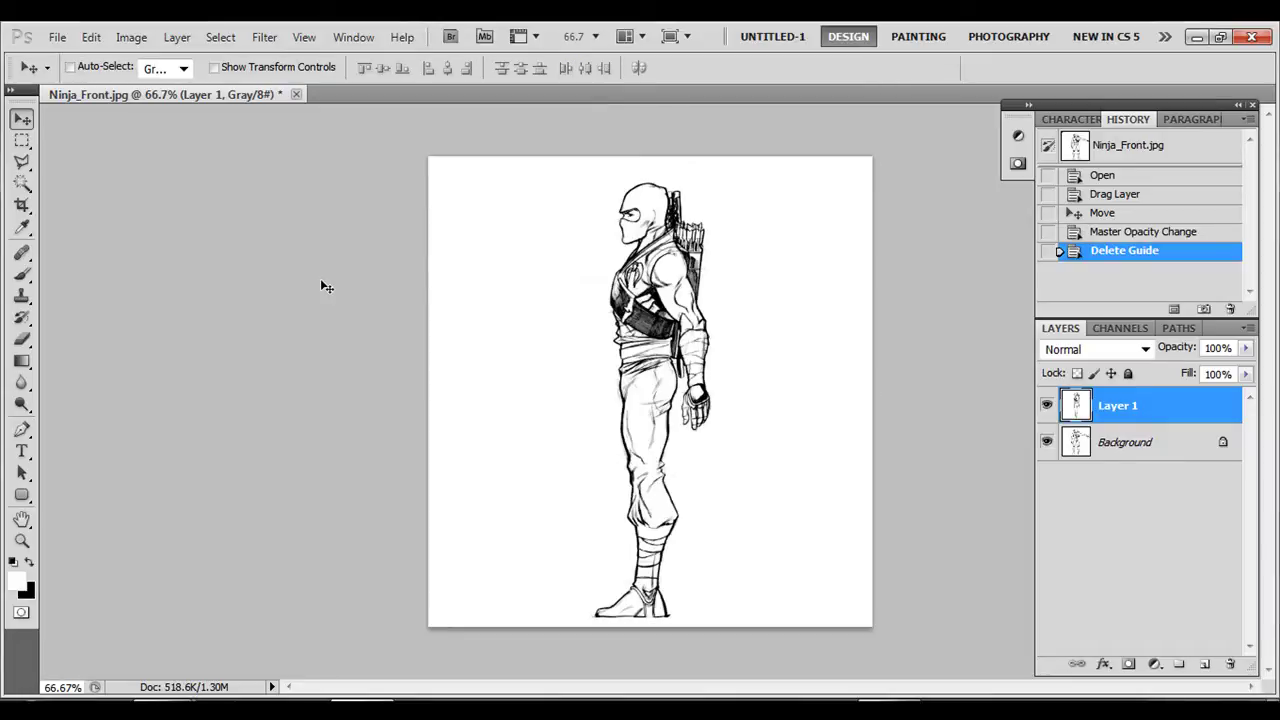
Toggle Layer 1's visibility to compare the proportions of the side and front drawings
{"action": "left_click", "coordinate": [1047, 406]}
{"action": "left_click", "coordinate": [1047, 406]}
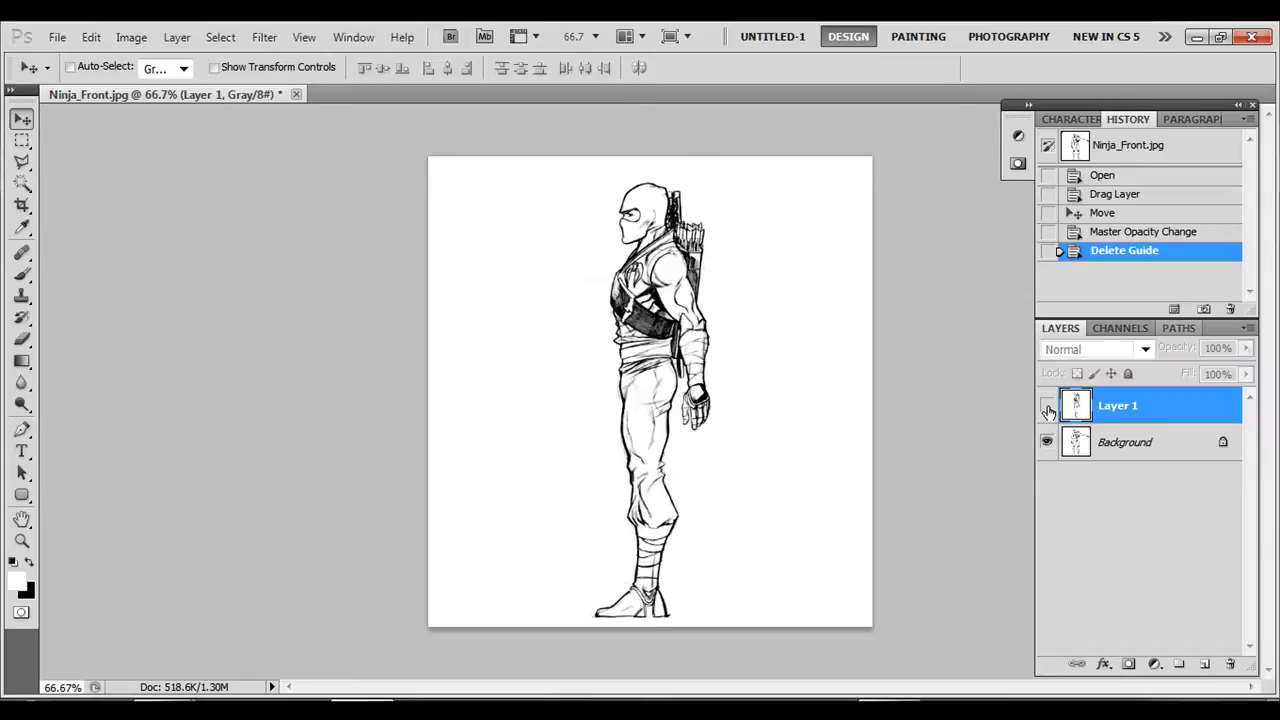
{"action": "left_click", "coordinate": [1047, 406]}
{"action": "left_click", "coordinate": [1047, 407]}
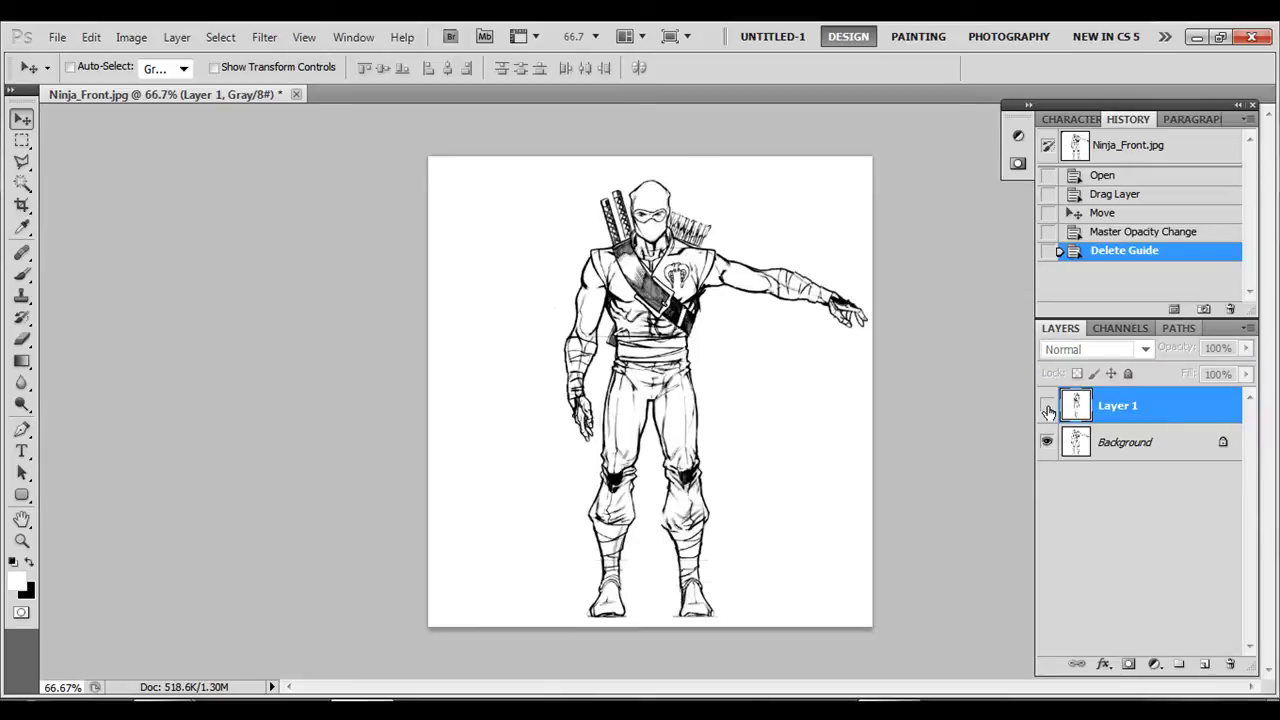
{"action": "left_click", "coordinate": [1047, 407]}
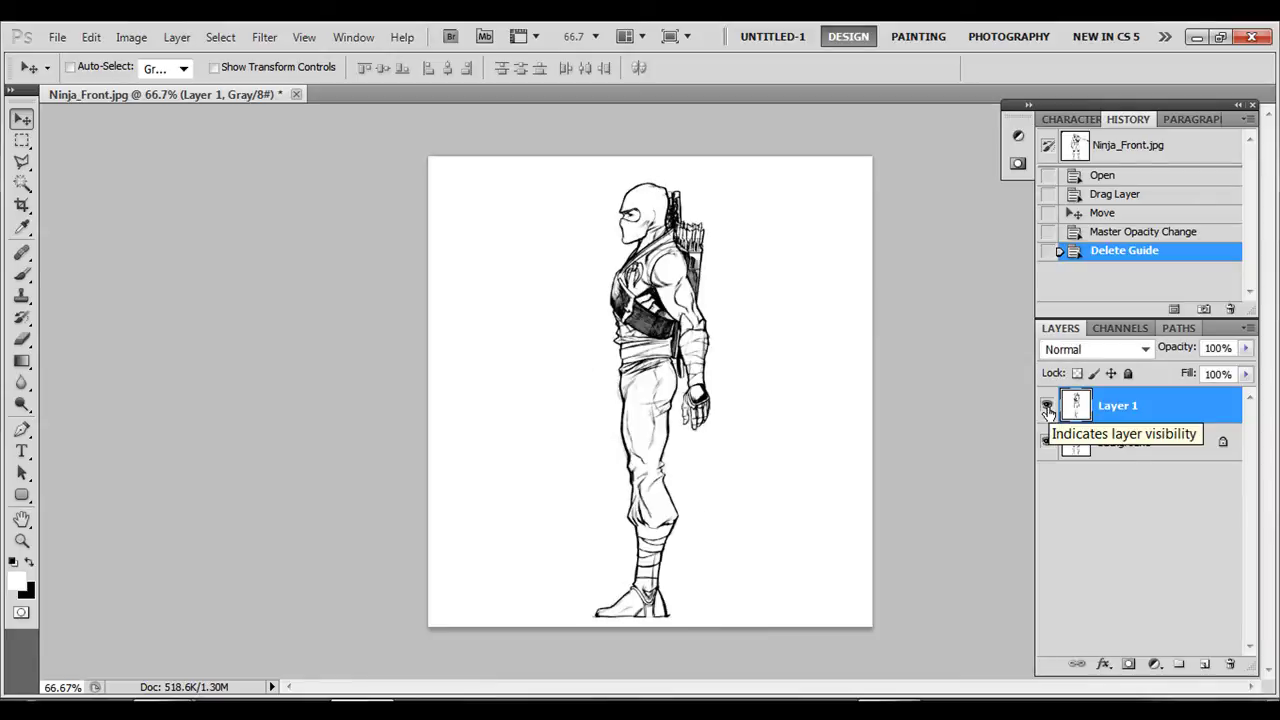
Rename Layer 1 to "Side"
{"action": "double_click", "coordinate": [1114, 407]}
{"action": "type", "text": "Side"}
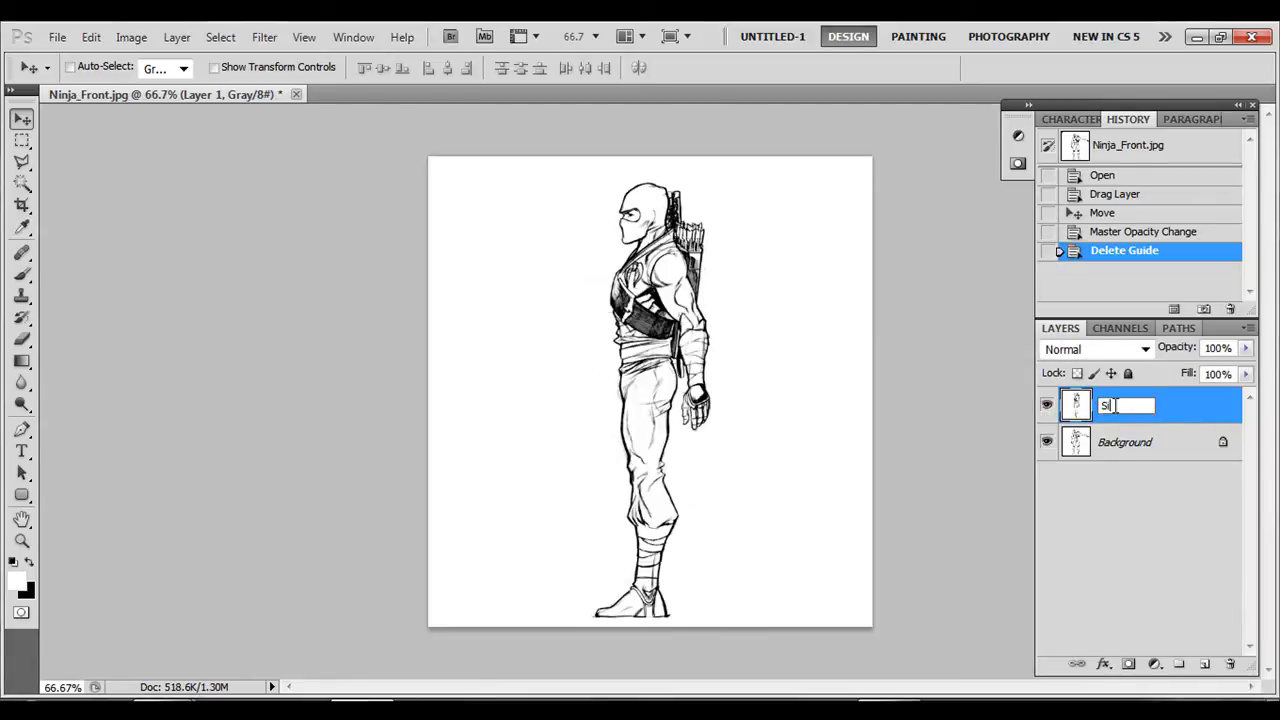
{"action": "key", "text": "Return"}
Convert the Background into a regular layer and rename it "Front"
{"action": "double_click", "coordinate": [1122, 444]}
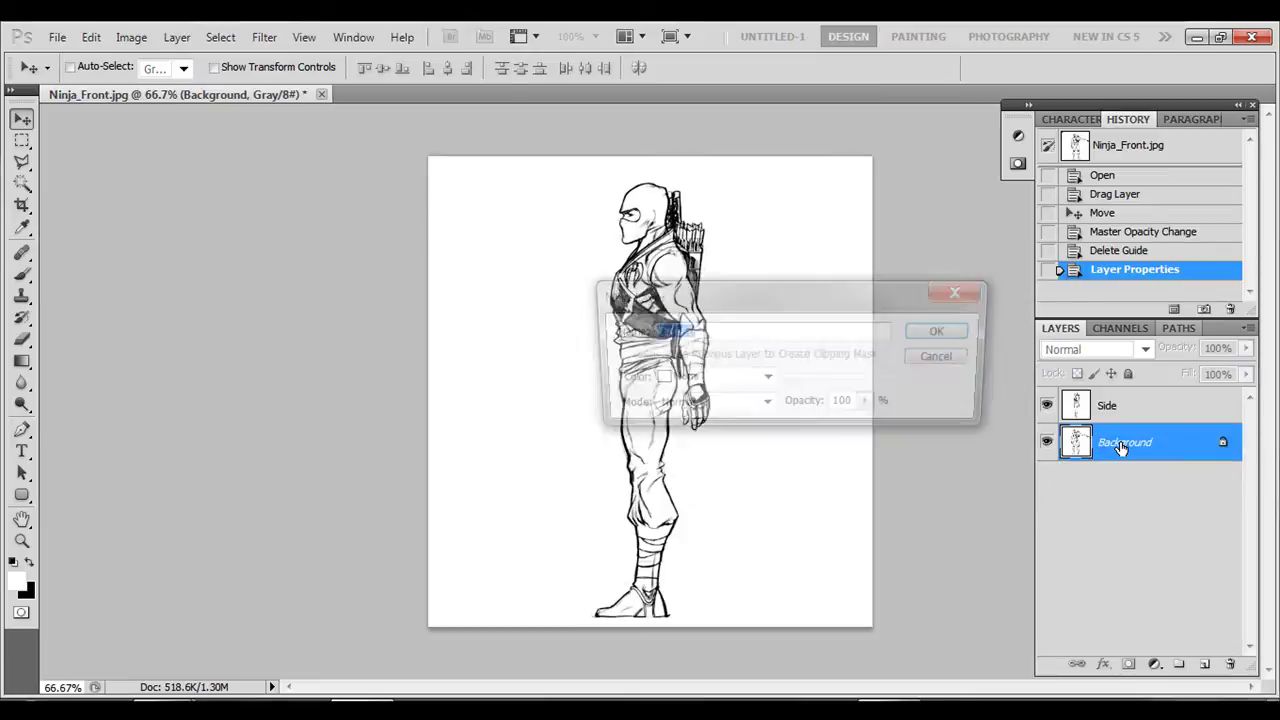
{"action": "key", "text": "Return"}
{"action": "double_click", "coordinate": [1122, 443]}
{"action": "type", "text": "Fr"}
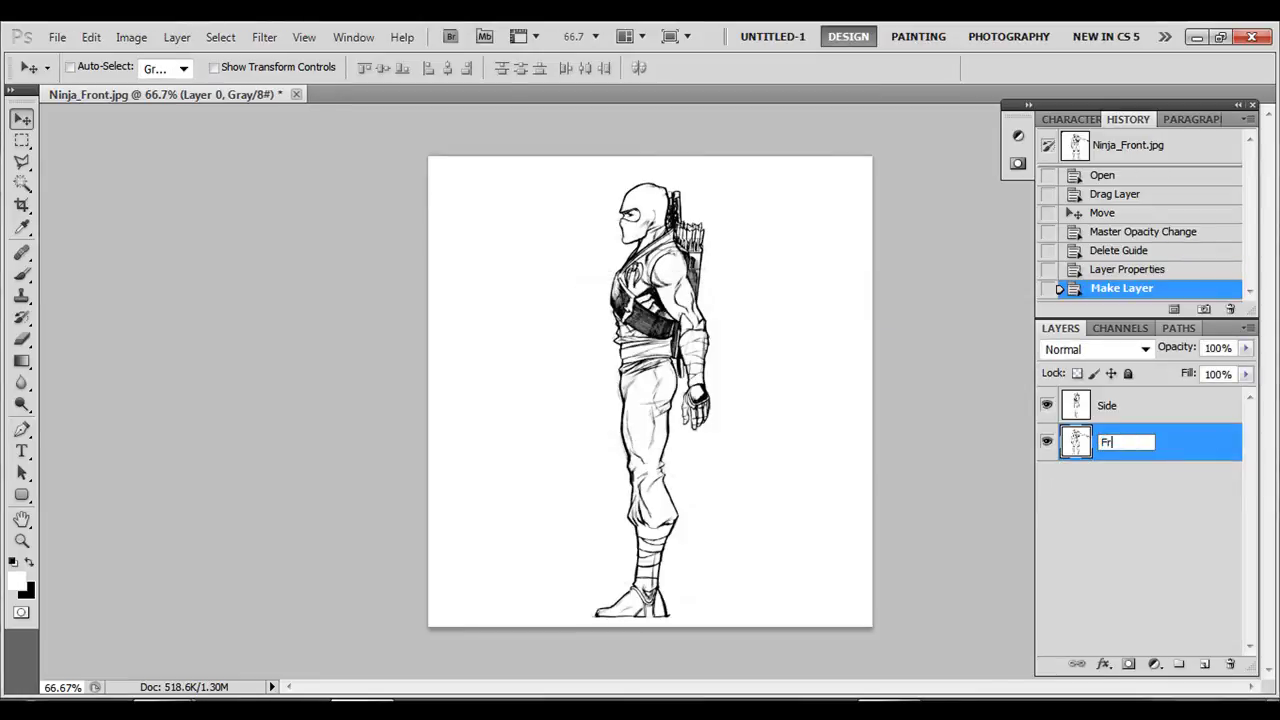
{"action": "type", "text": "ont"}
{"action": "key", "text": "Return"}
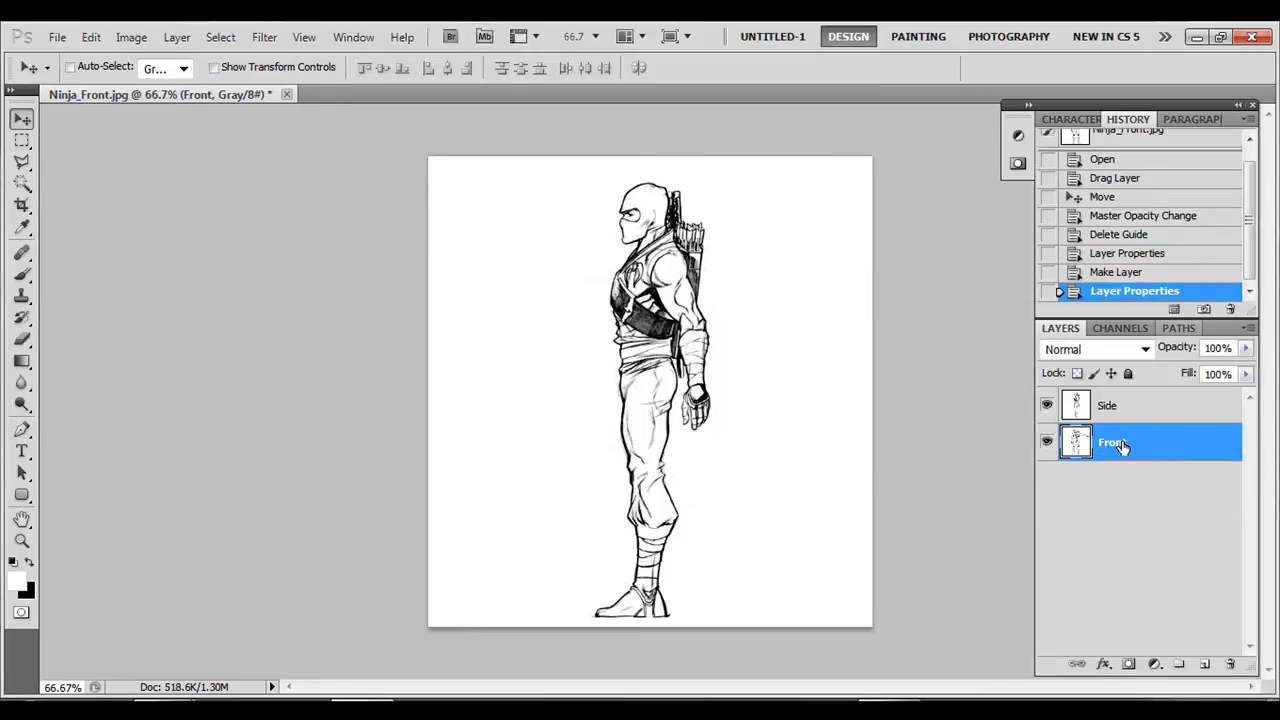
Lower the Side layer's opacity to 68% and compare its head with the front view's
{"action": "left_click", "coordinate": [1122, 416]}
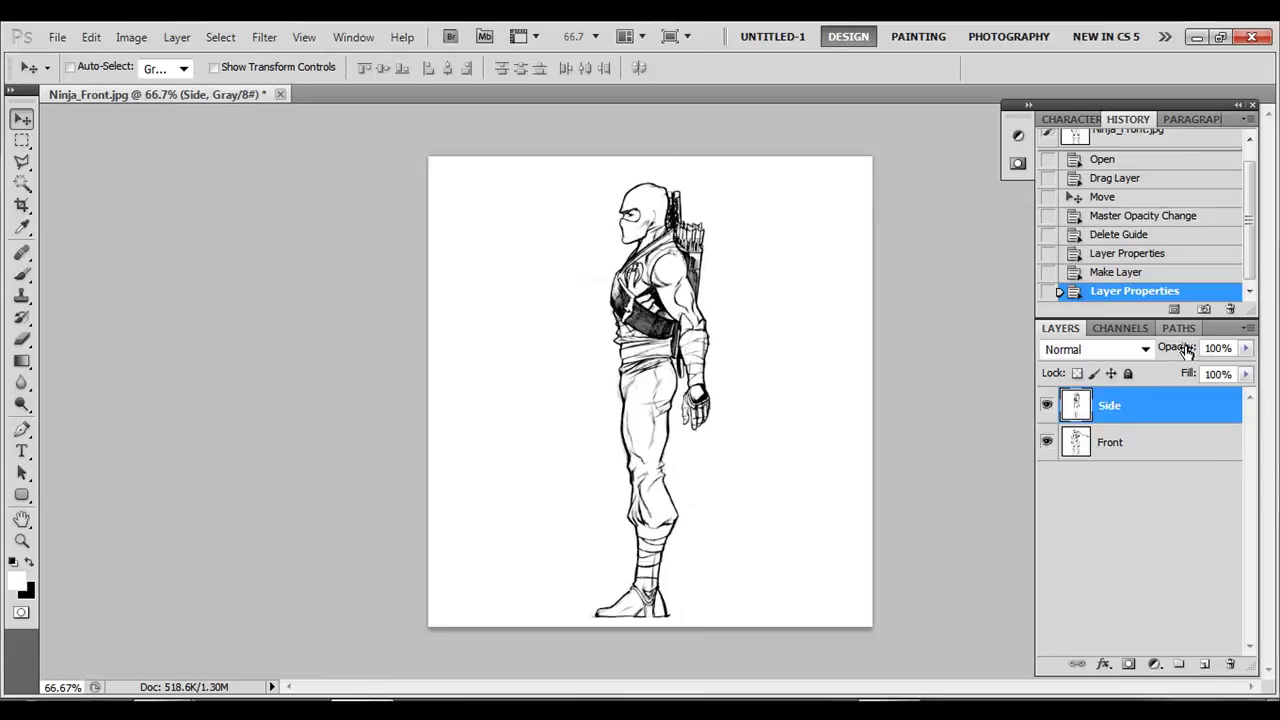
{"action": "mouse_move", "coordinate": [1188, 348]}
{"action": "left_mouse_down"}
{"action": "mouse_move", "coordinate": [1160, 350]}
{"action": "mouse_move", "coordinate": [1178, 358]}
{"action": "left_mouse_up"}
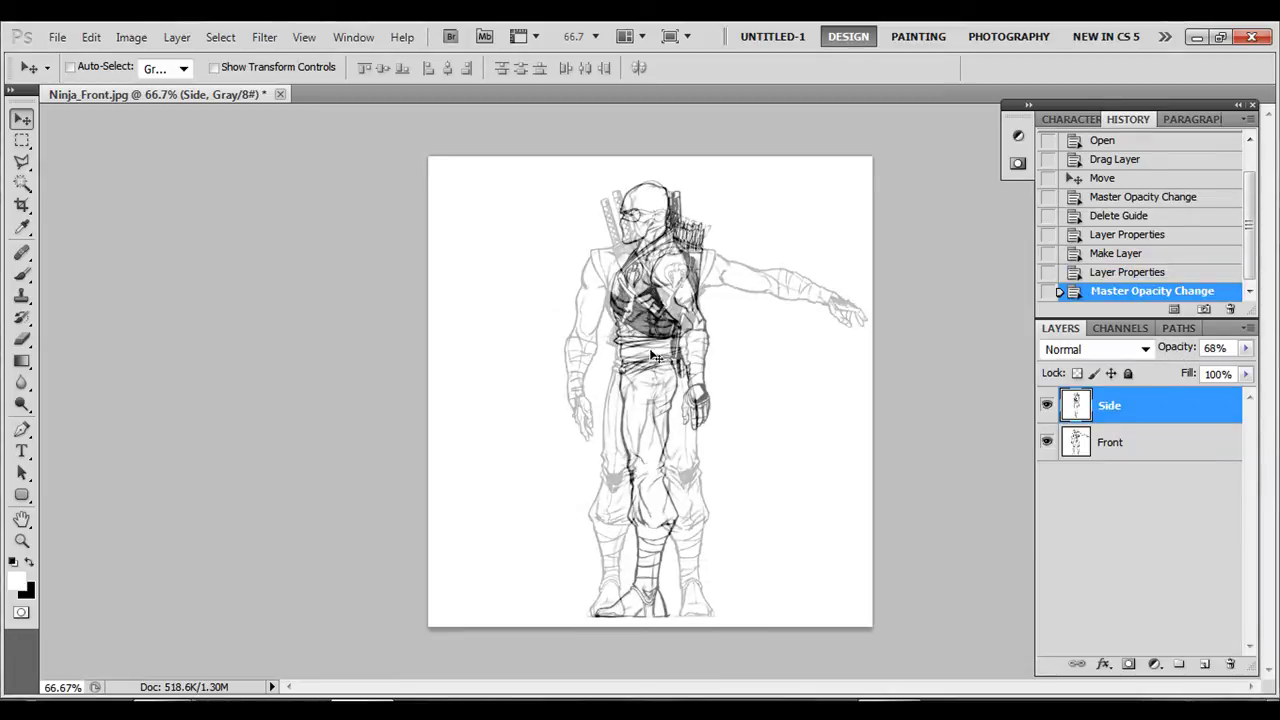
{"action": "scroll", "coordinate": [656, 355], "scroll_direction": "up", "scroll_amount": 2, "text": "alt"}
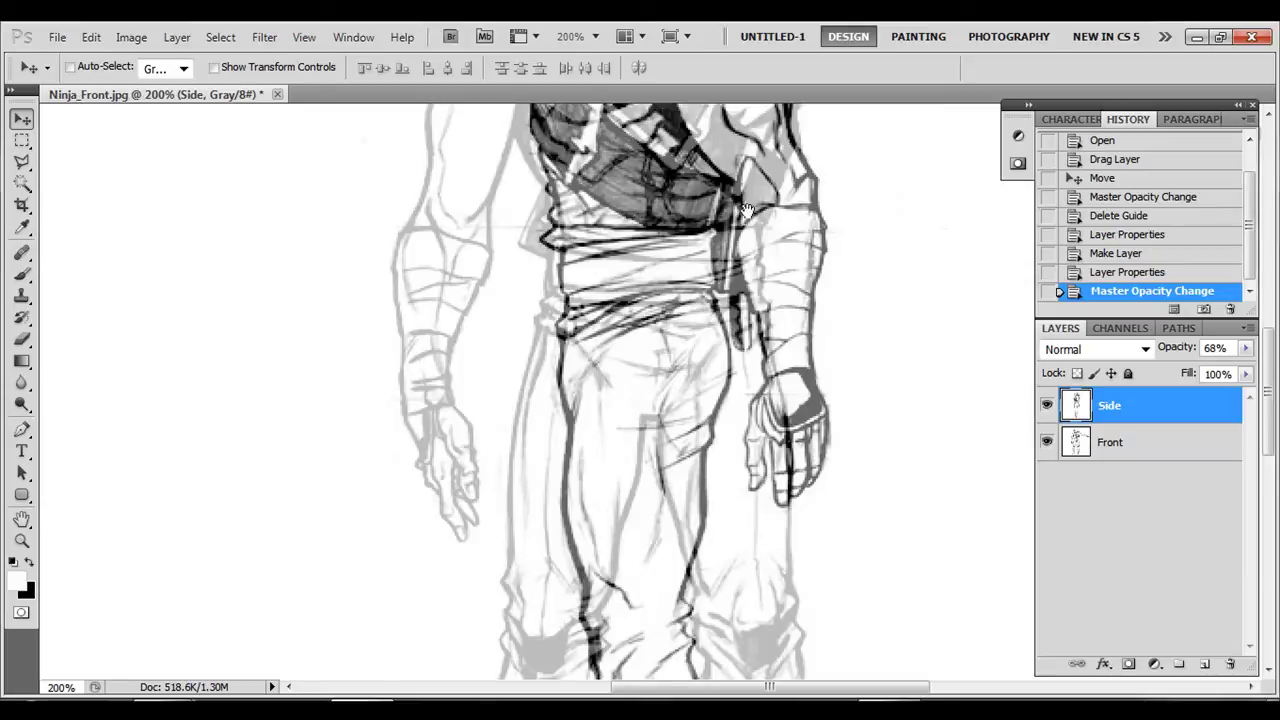
{"action": "left_click_drag", "start_coordinate": [748, 211], "coordinate": [572, 433]}
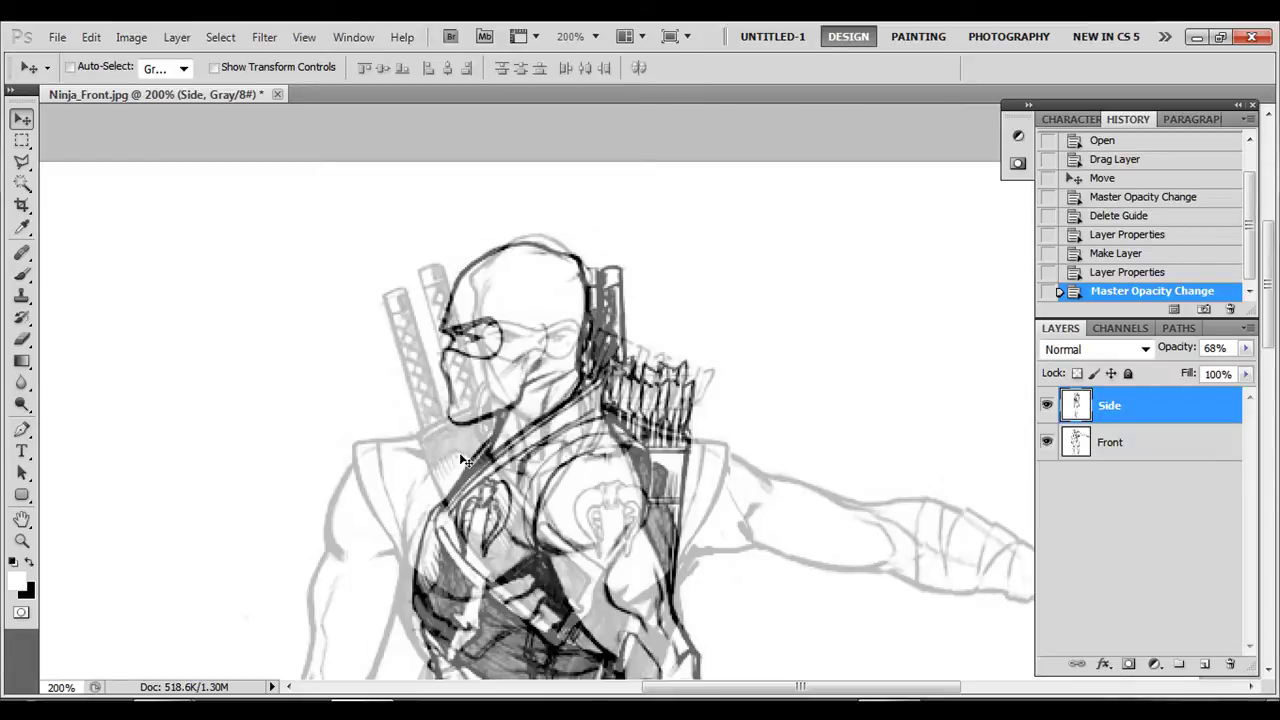
Shift the Side layer horizontally until the side figure stands next to the front figure for comparison
{"action": "mouse_move", "coordinate": [468, 462]}
{"action": "left_mouse_down"}
{"action": "mouse_move", "coordinate": [664, 467]}
{"action": "mouse_move", "coordinate": [571, 477]}
{"action": "mouse_move", "coordinate": [585, 478]}
{"action": "left_mouse_up"}
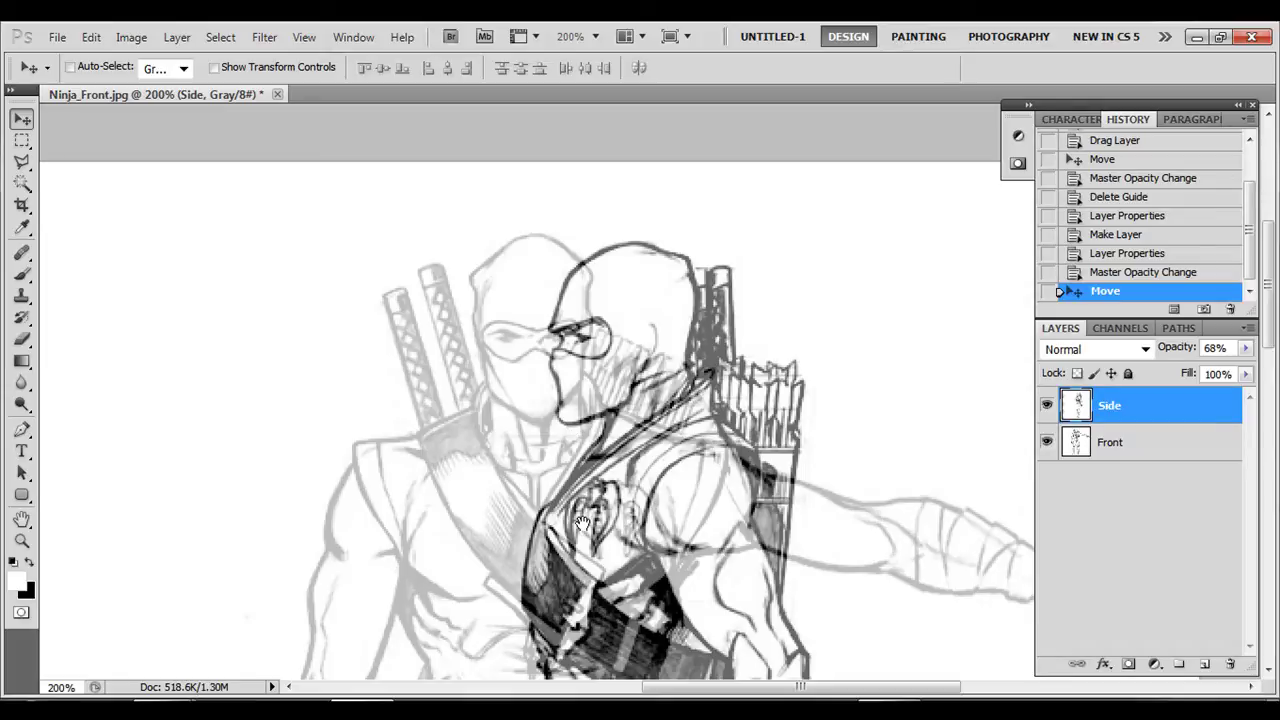
{"action": "left_click_drag", "start_coordinate": [581, 522], "coordinate": [608, 210]}
{"action": "left_click_drag", "start_coordinate": [659, 384], "coordinate": [662, 262]}
{"action": "left_click_drag", "start_coordinate": [619, 463], "coordinate": [612, 332]}
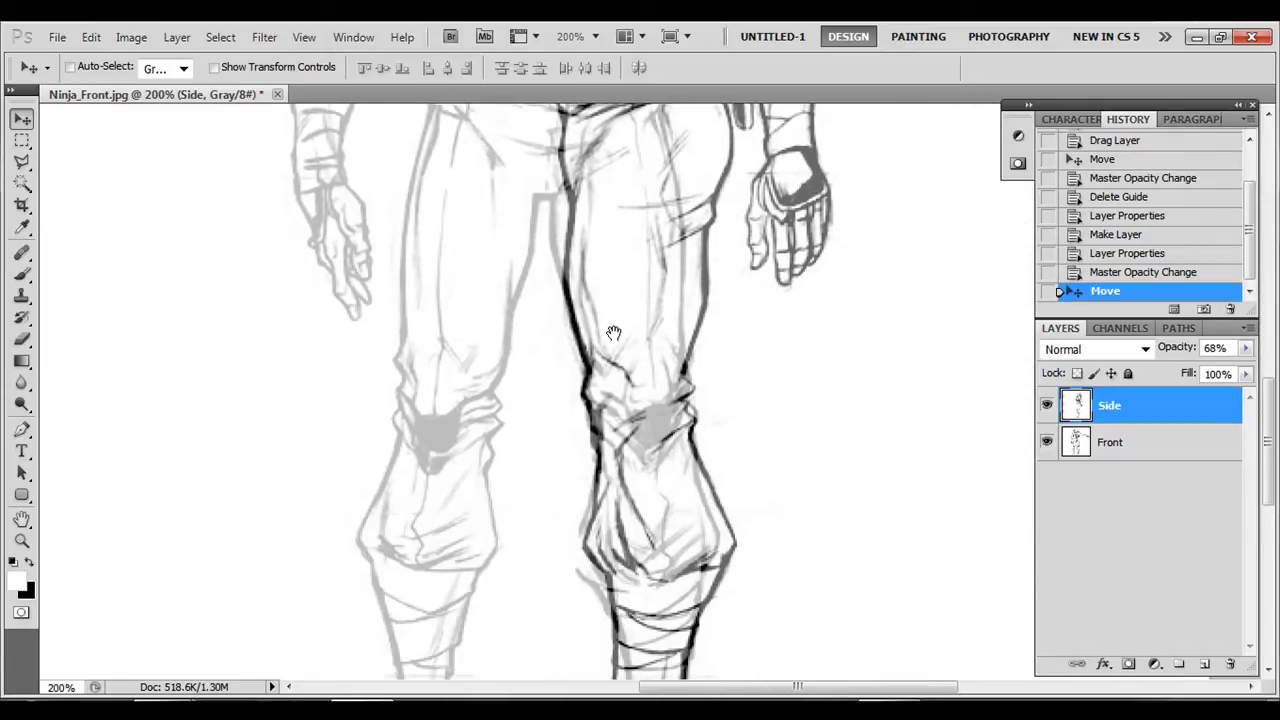
{"action": "key", "text": "shift+Right"}
{"action": "key", "text": "shift+Right"}
{"action": "key", "text": "shift+Right"}
{"action": "key", "text": "shift+Right"}
{"action": "key", "text": "shift+Right"}
{"action": "key", "text": "shift+Right"}
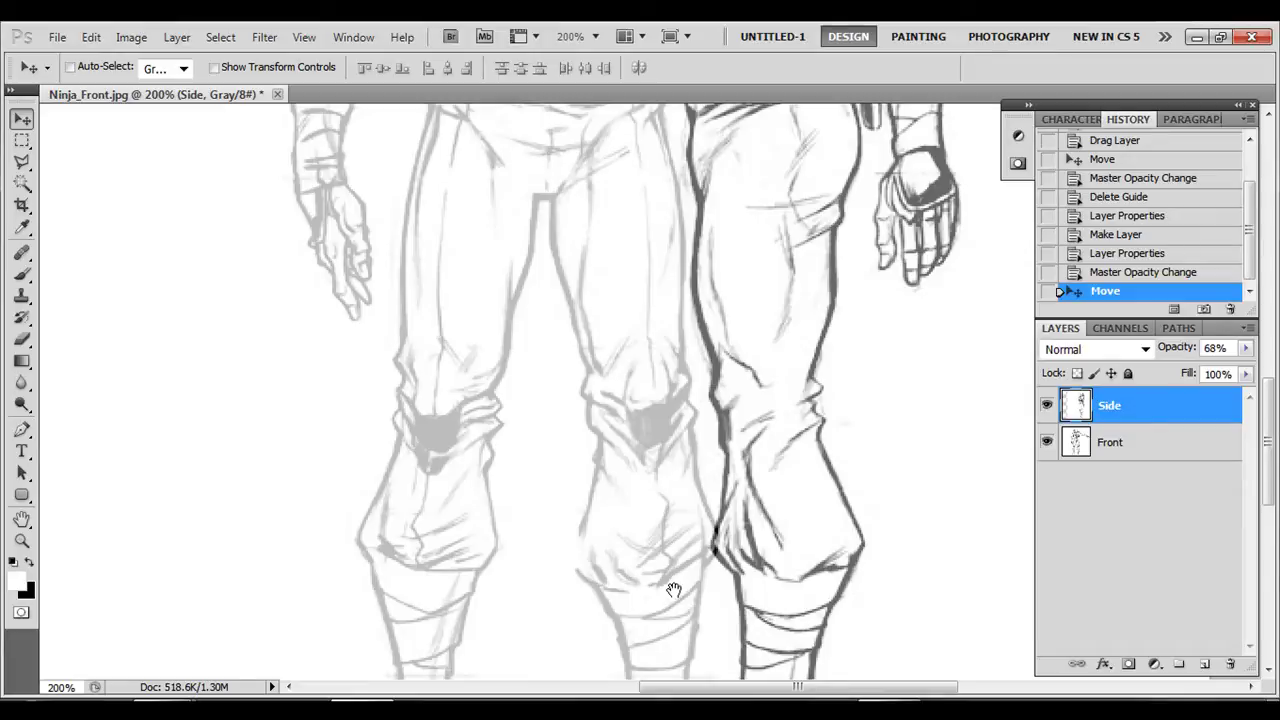
Check the feet and head alignment, move the Side layer back over the front figure, and restore its opacity to 100%
{"action": "left_click_drag", "start_coordinate": [674, 591], "coordinate": [621, 292]}
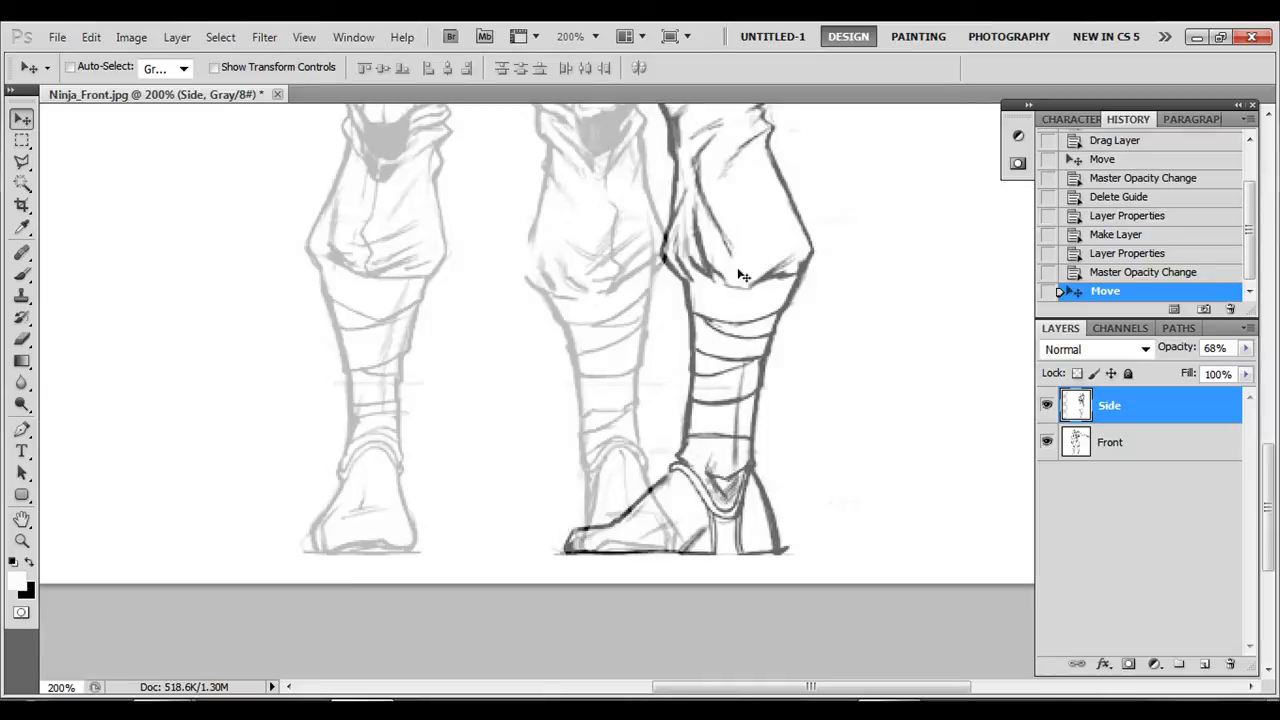
{"action": "left_click_drag", "start_coordinate": [745, 267], "coordinate": [706, 474]}
{"action": "left_click_drag", "start_coordinate": [727, 348], "coordinate": [706, 670]}
{"action": "left_click_drag", "start_coordinate": [695, 330], "coordinate": [710, 426]}
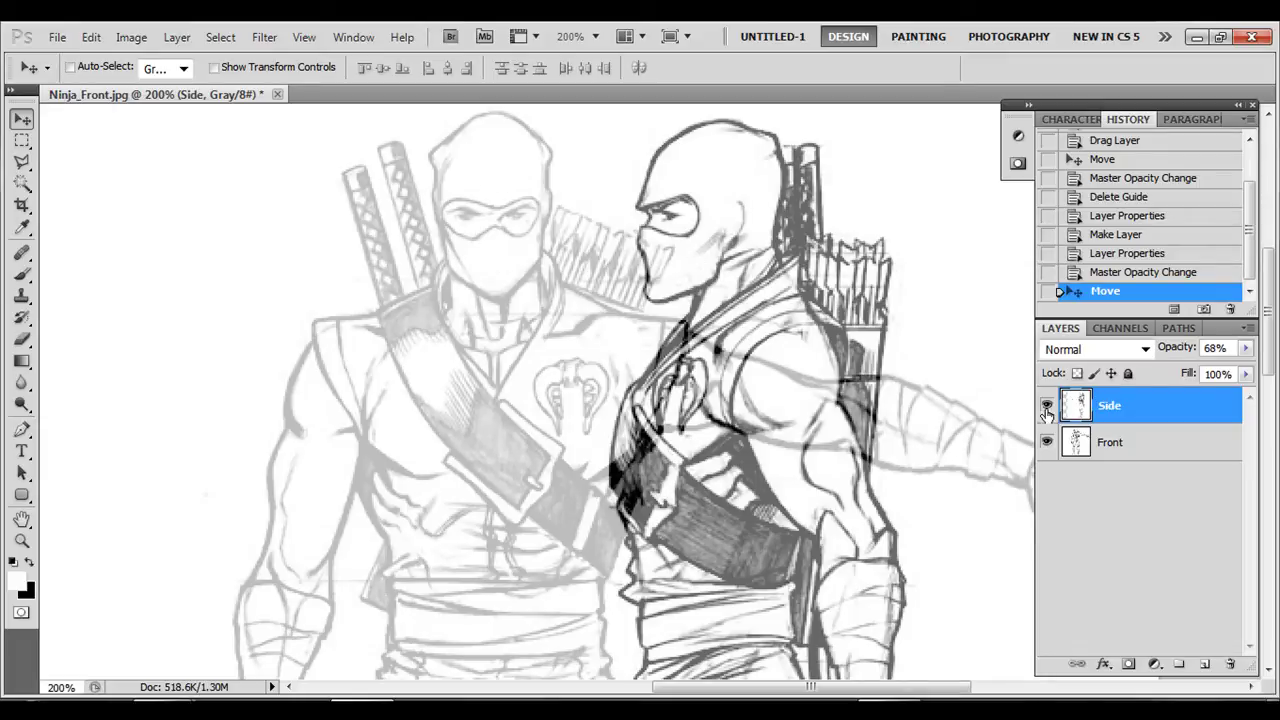
{"action": "mouse_move", "coordinate": [769, 471]}
{"action": "left_mouse_down"}
{"action": "mouse_move", "coordinate": [548, 472]}
{"action": "mouse_move", "coordinate": [567, 474]}
{"action": "left_mouse_up"}
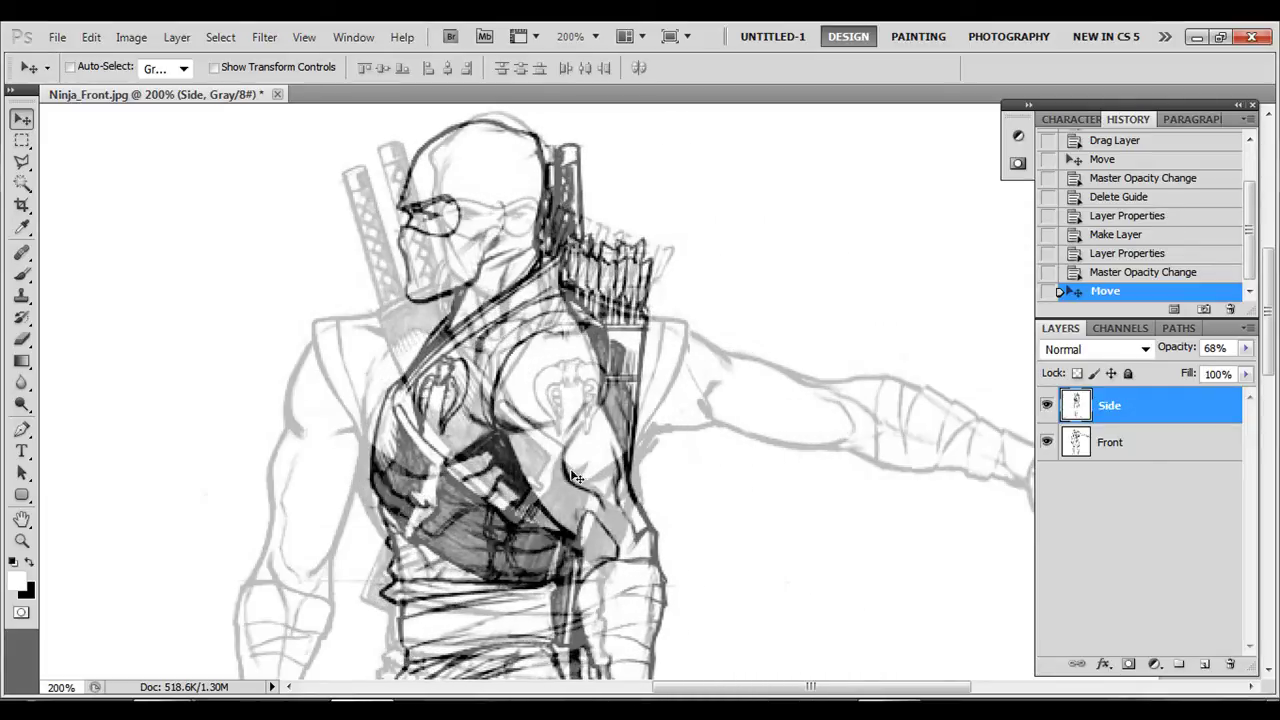
{"action": "left_click_drag", "start_coordinate": [1178, 347], "coordinate": [1246, 350]}
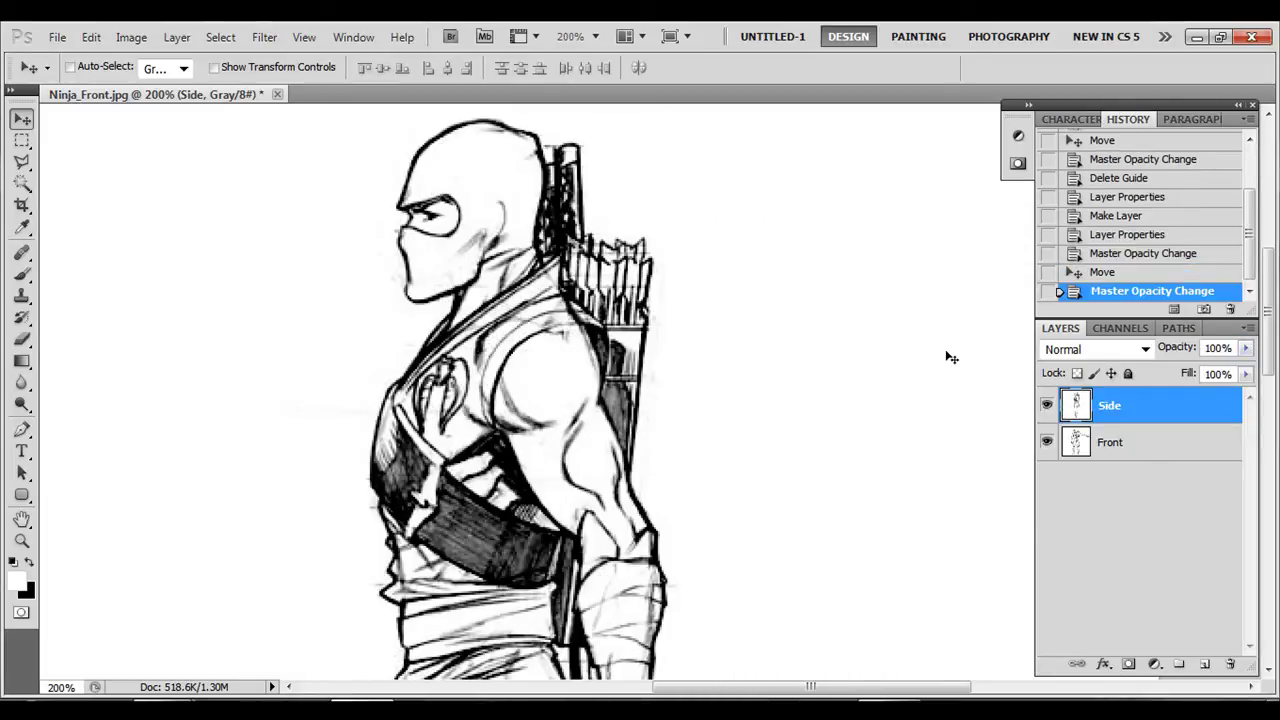
Fit the whole drawing in view and toggle the Side layer's visibility to check its alignment with the Front layer
{"action": "key", "text": "ctrl+0"}
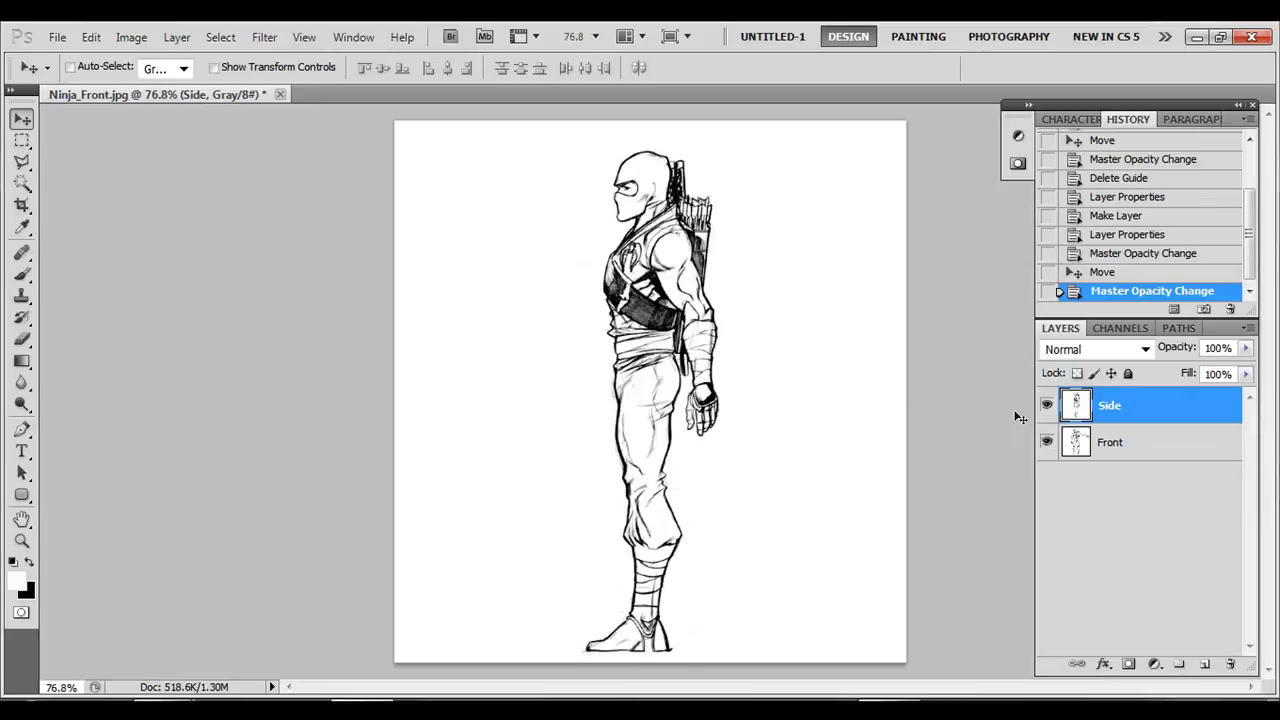
{"action": "left_click", "coordinate": [1046, 408]}
{"action": "left_click", "coordinate": [1046, 408]}
{"action": "left_click", "coordinate": [1046, 408]}
{"action": "left_click", "coordinate": [1046, 408]}
{"action": "left_click", "coordinate": [1046, 409]}
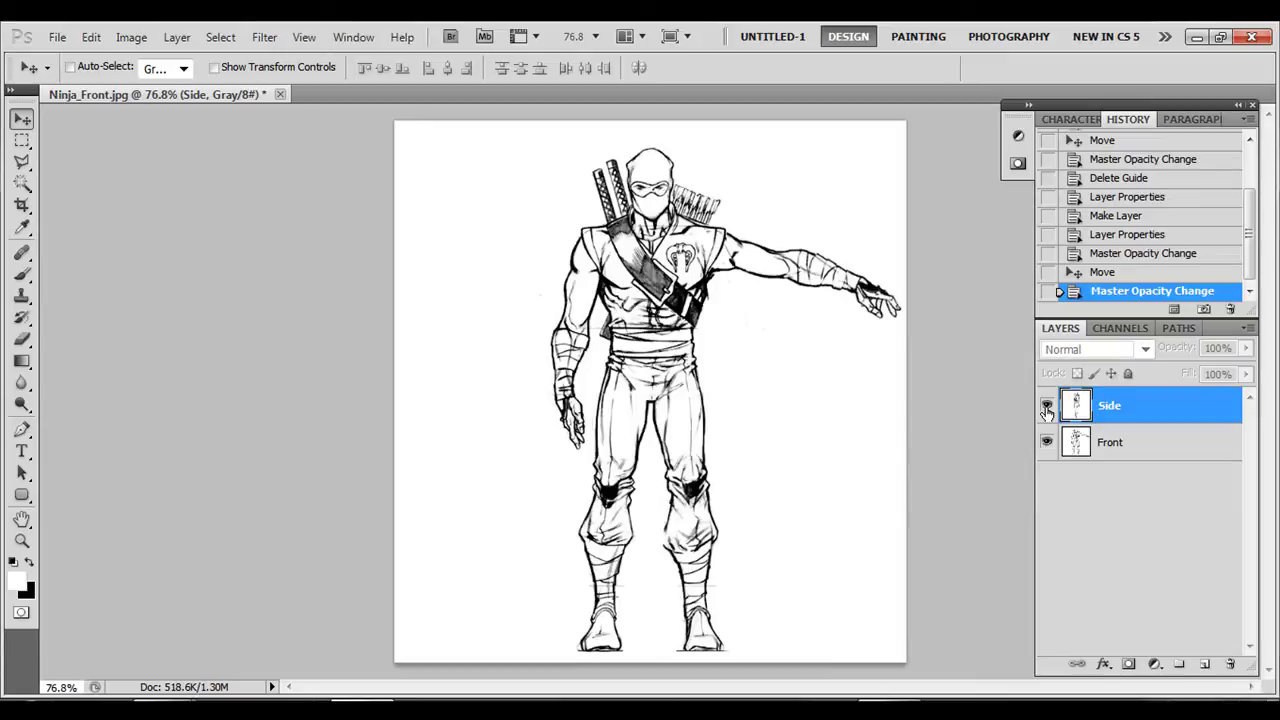
{"action": "left_click", "coordinate": [1046, 409]}
{"action": "left_click", "coordinate": [1046, 409]}
{"action": "left_click", "coordinate": [1046, 409]}
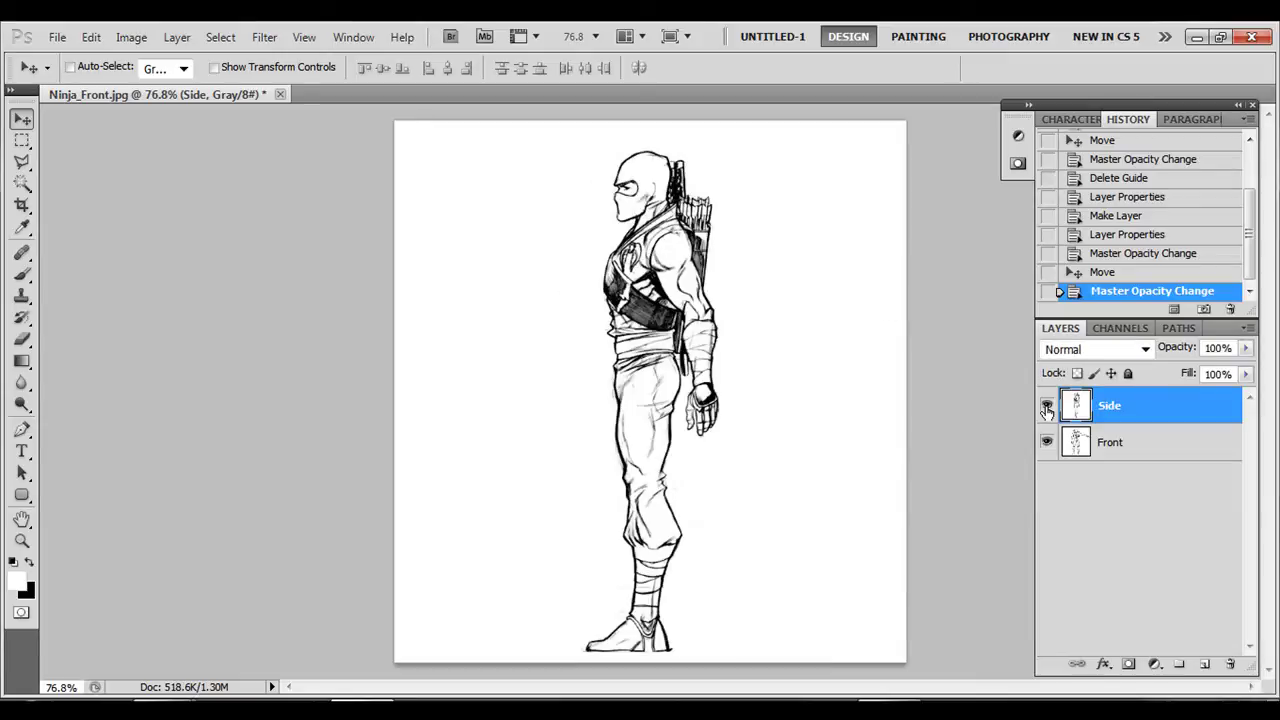
{"action": "left_click", "coordinate": [1046, 409]}
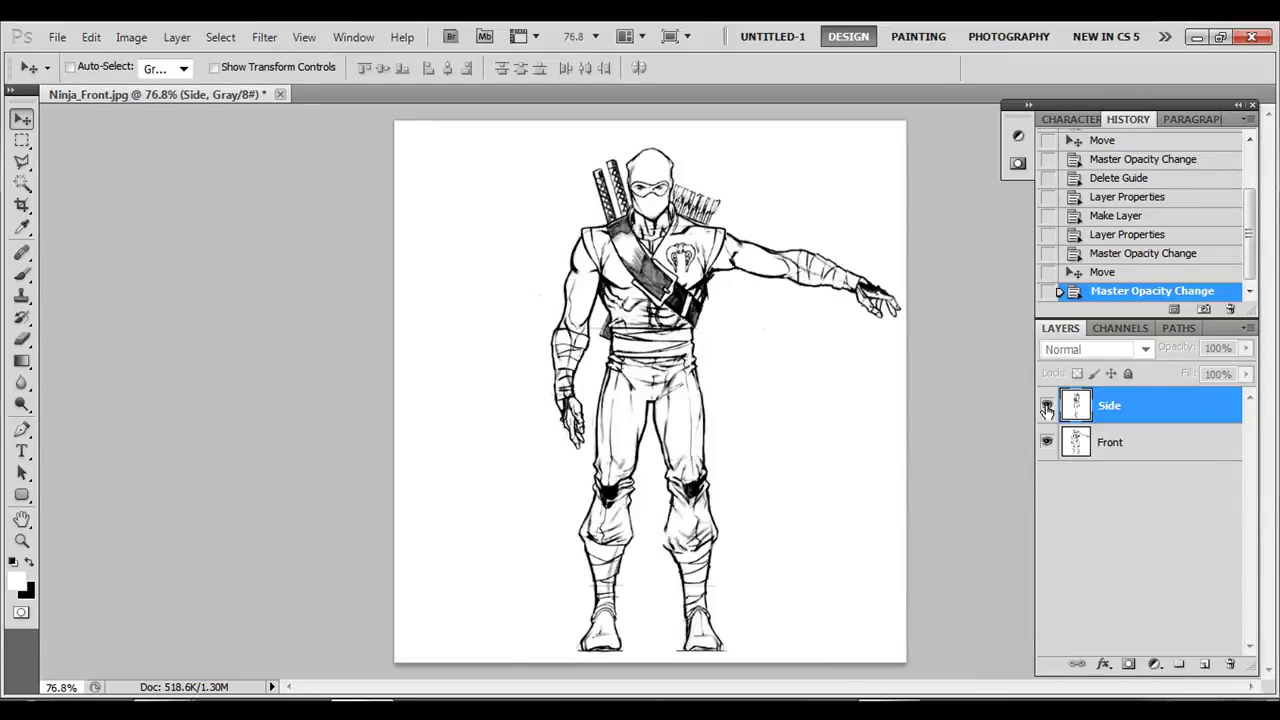
{"action": "left_click", "coordinate": [1046, 409]}
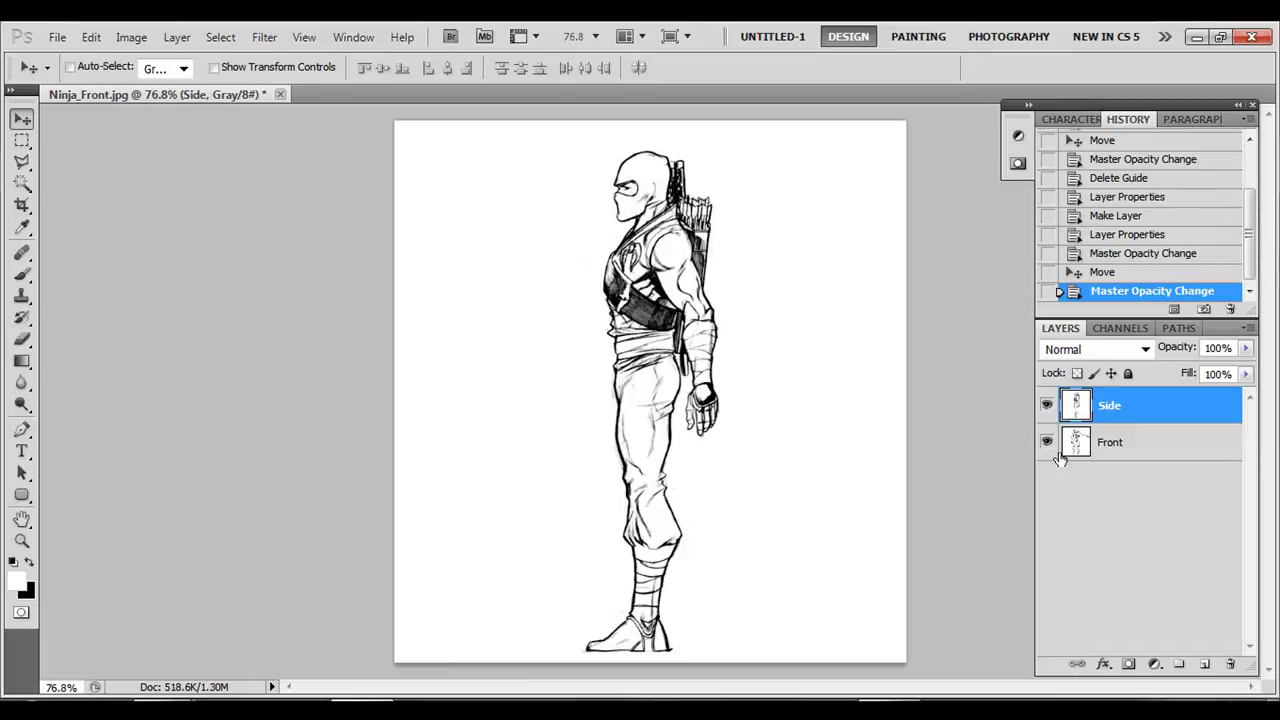
{"action": "left_click", "coordinate": [57, 37]}
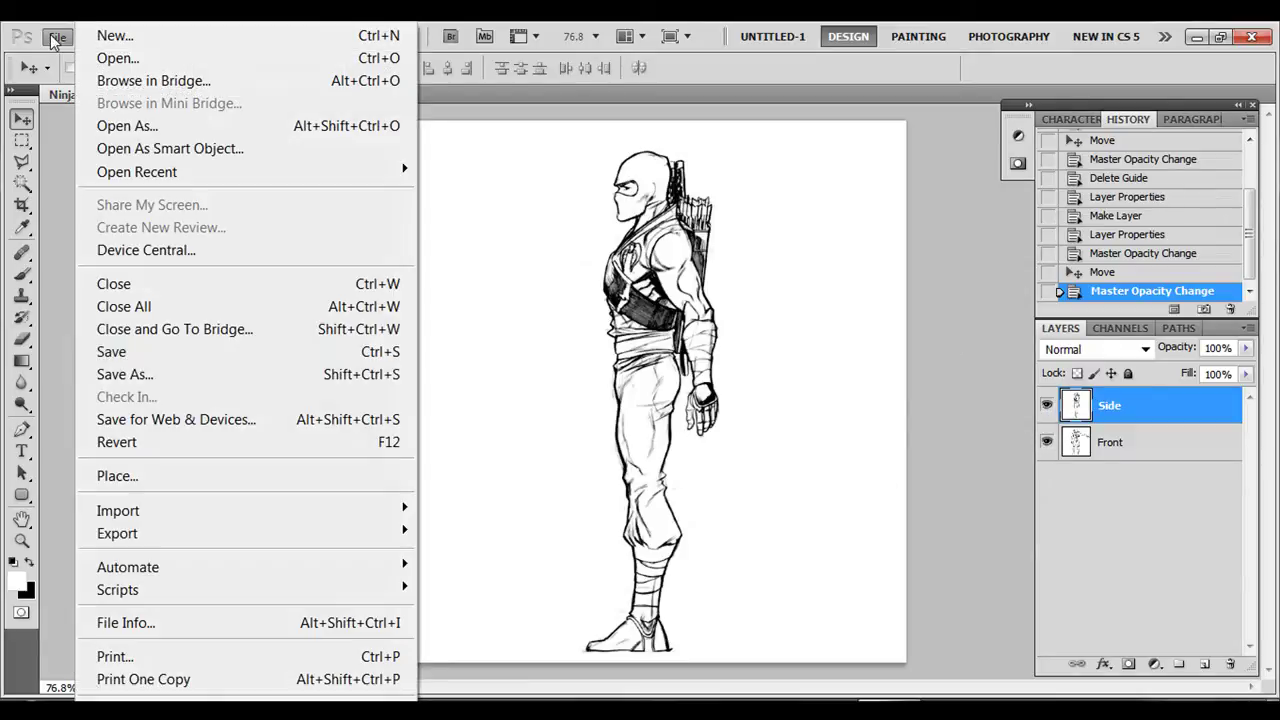
{"action": "left_click", "coordinate": [146, 373]}
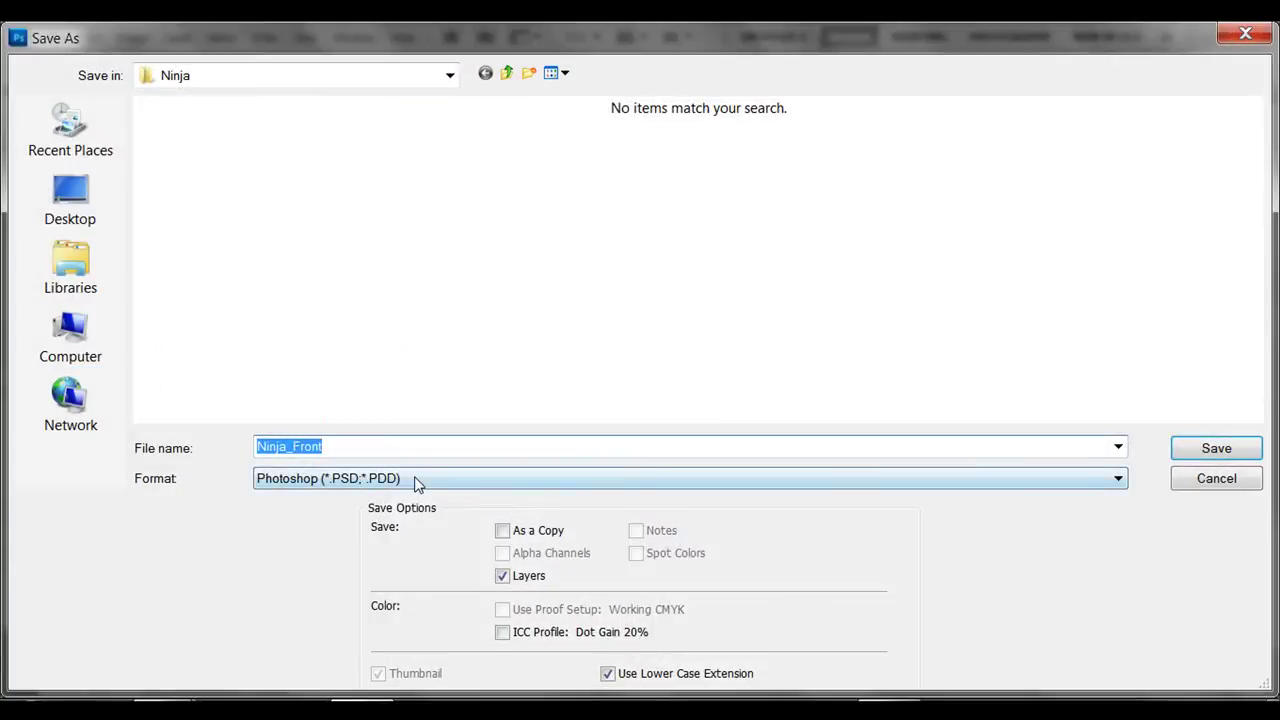
{"action": "left_click_drag", "start_coordinate": [348, 447], "coordinate": [294, 448]}
{"action": "type", "text": "S"}
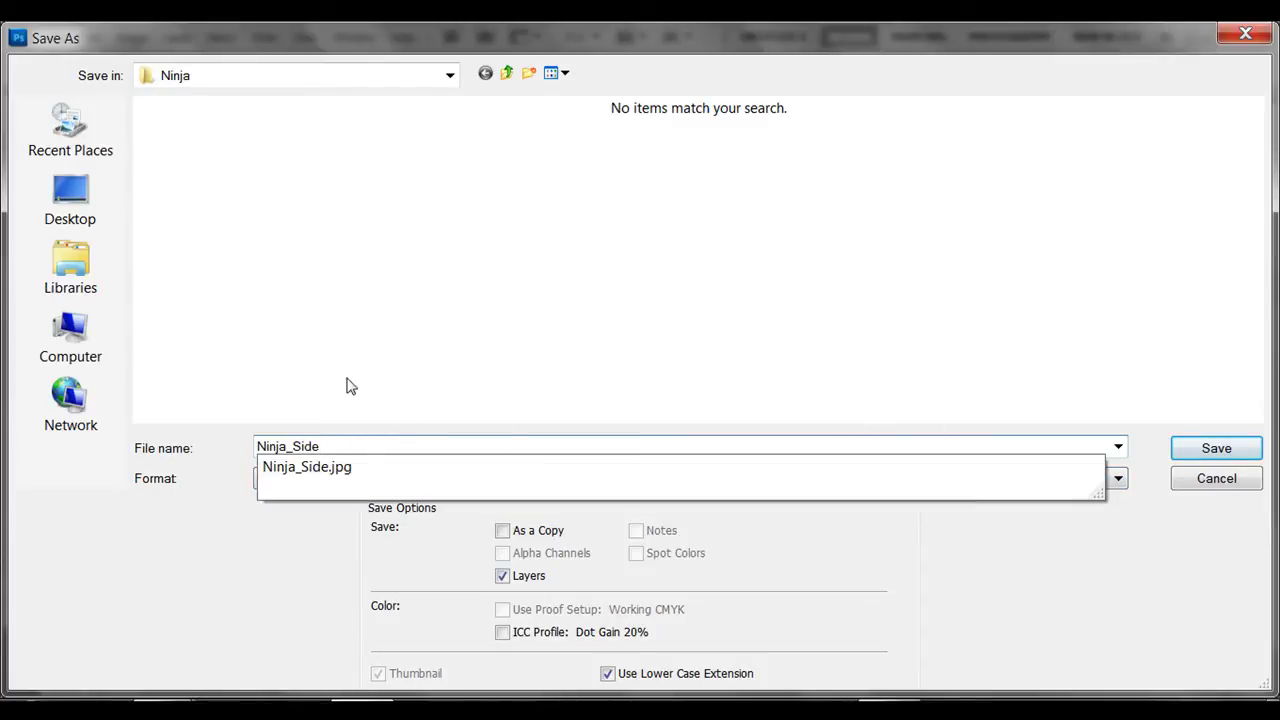
{"action": "type", "text": "ide"}
{"action": "left_click", "coordinate": [347, 380]}
{"action": "left_click", "coordinate": [366, 480]}
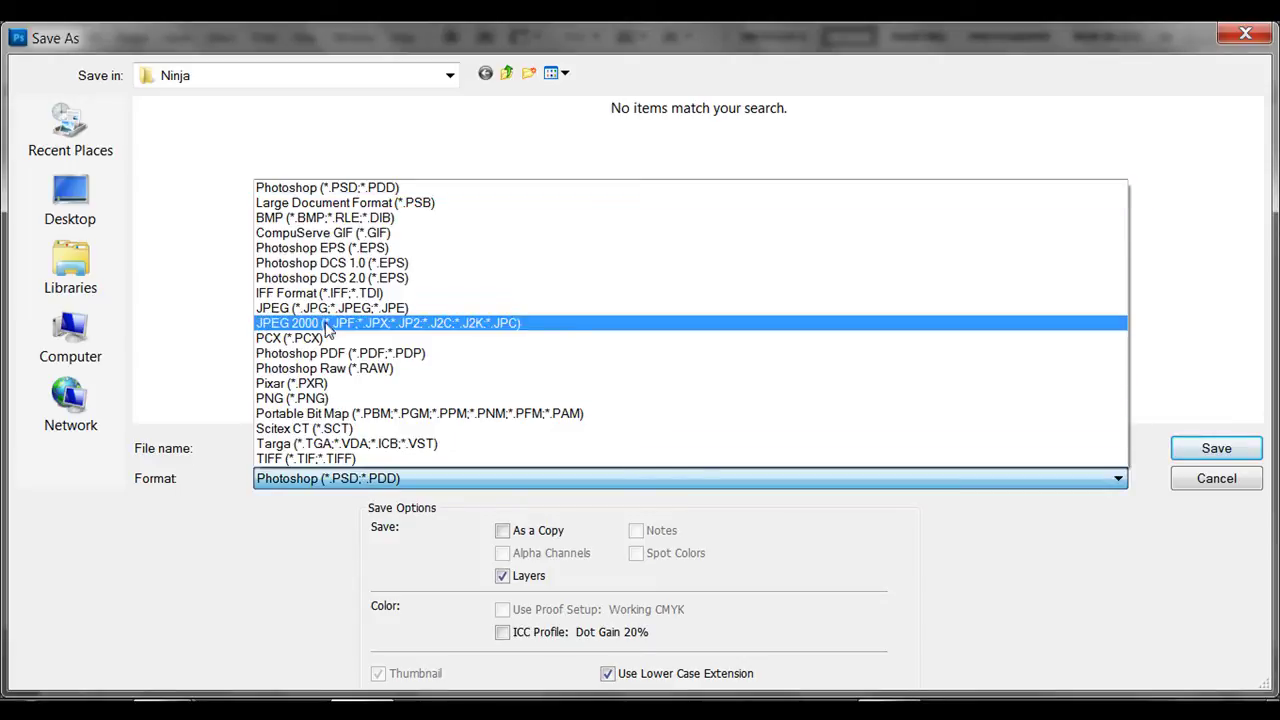
{"action": "left_click", "coordinate": [325, 310]}
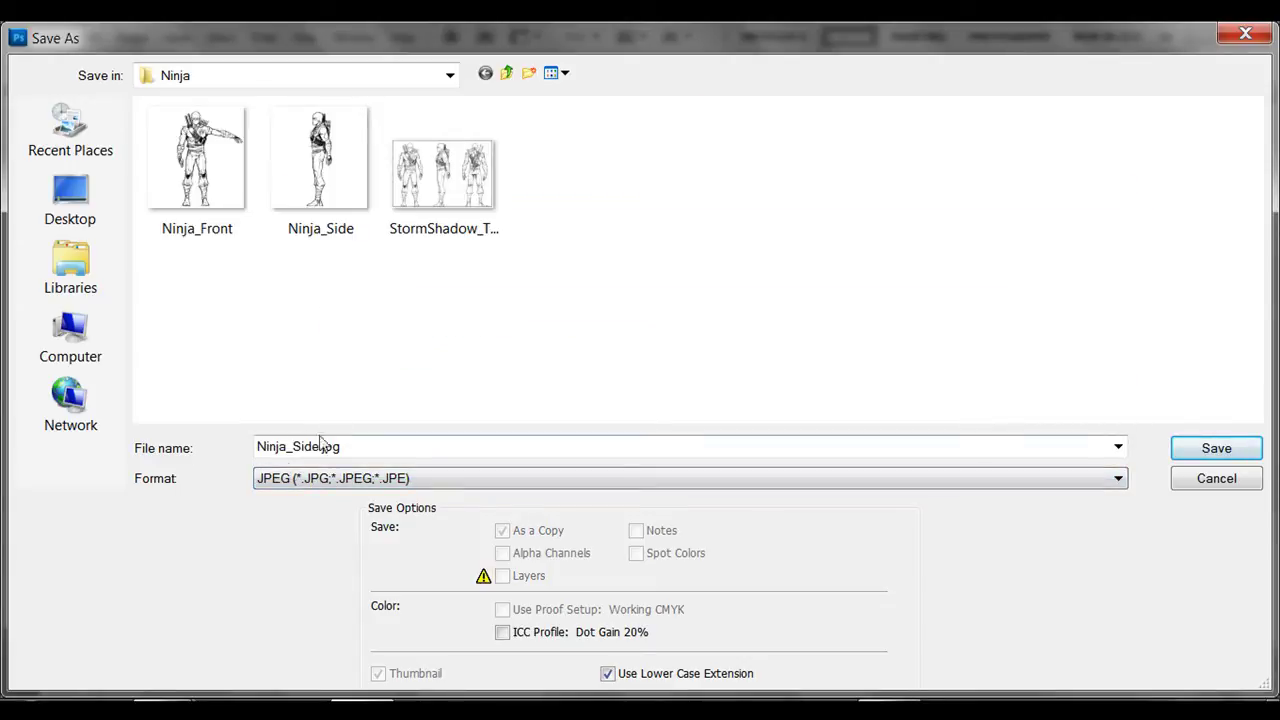
{"action": "left_click", "coordinate": [312, 189]}
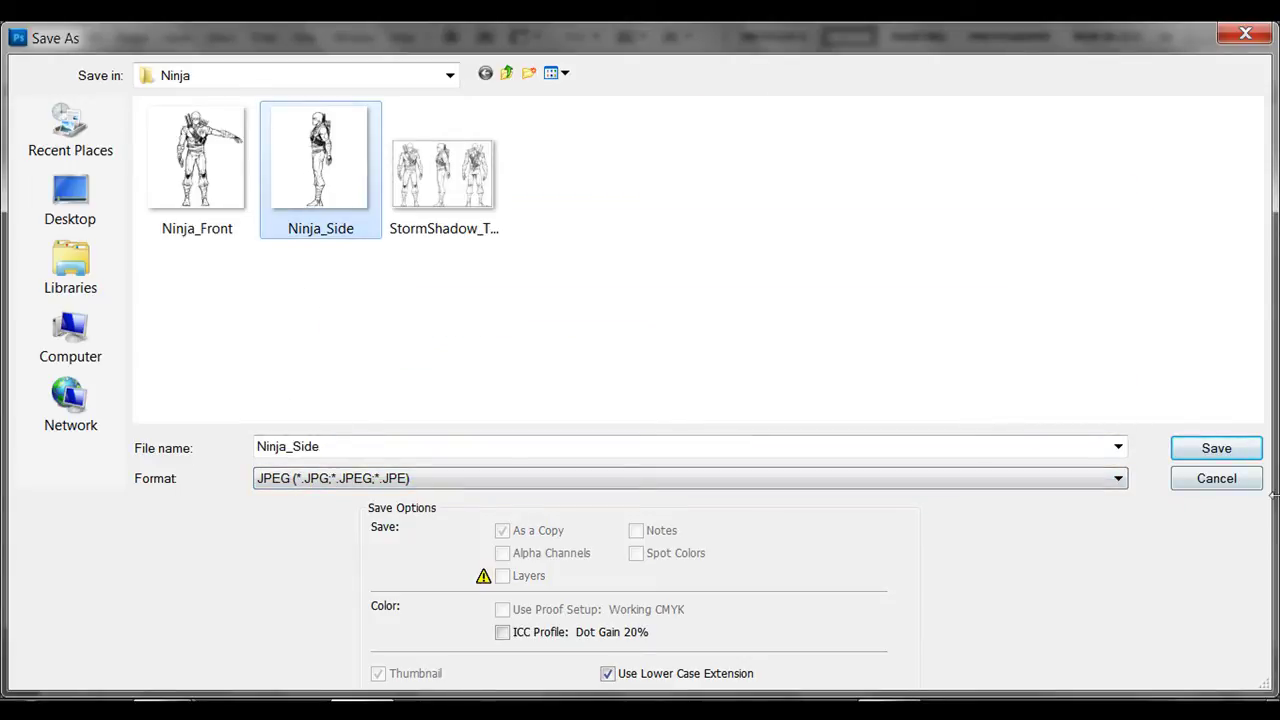
{"action": "left_click", "coordinate": [1226, 484]}
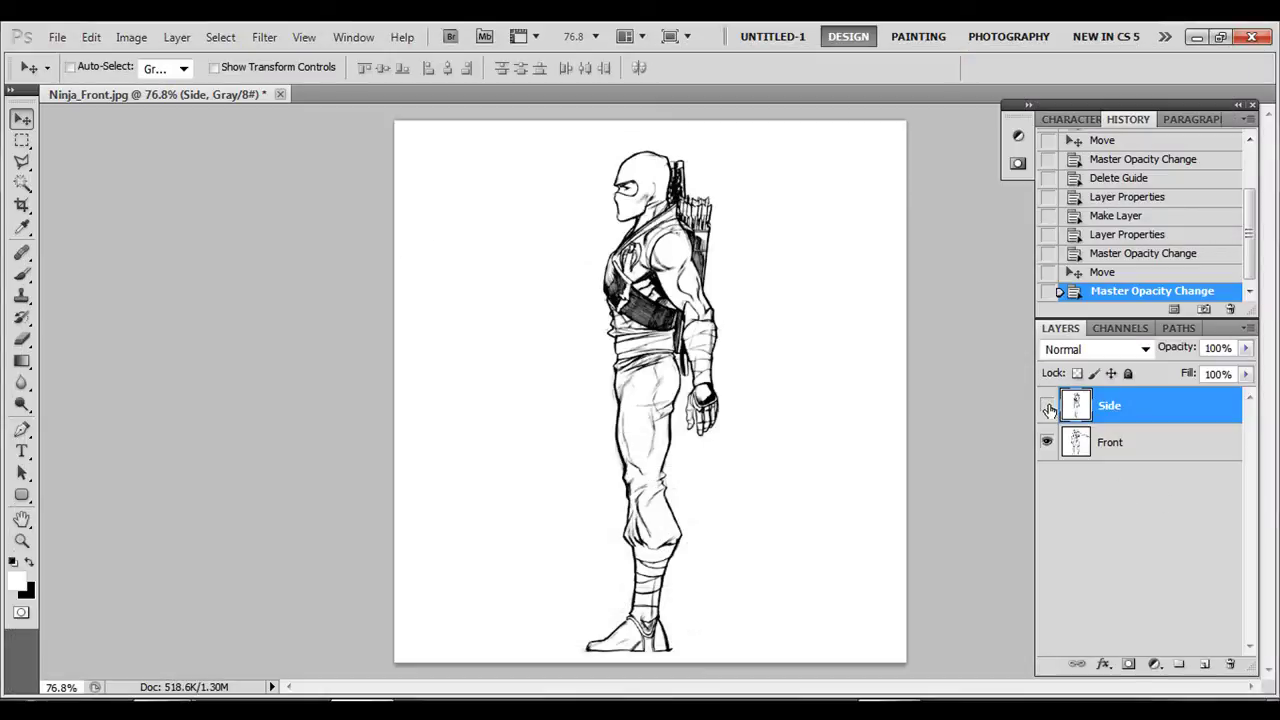
Hide the Side layer and select the Front layer
{"action": "left_click", "coordinate": [1048, 410]}
{"action": "left_click", "coordinate": [1132, 444]}
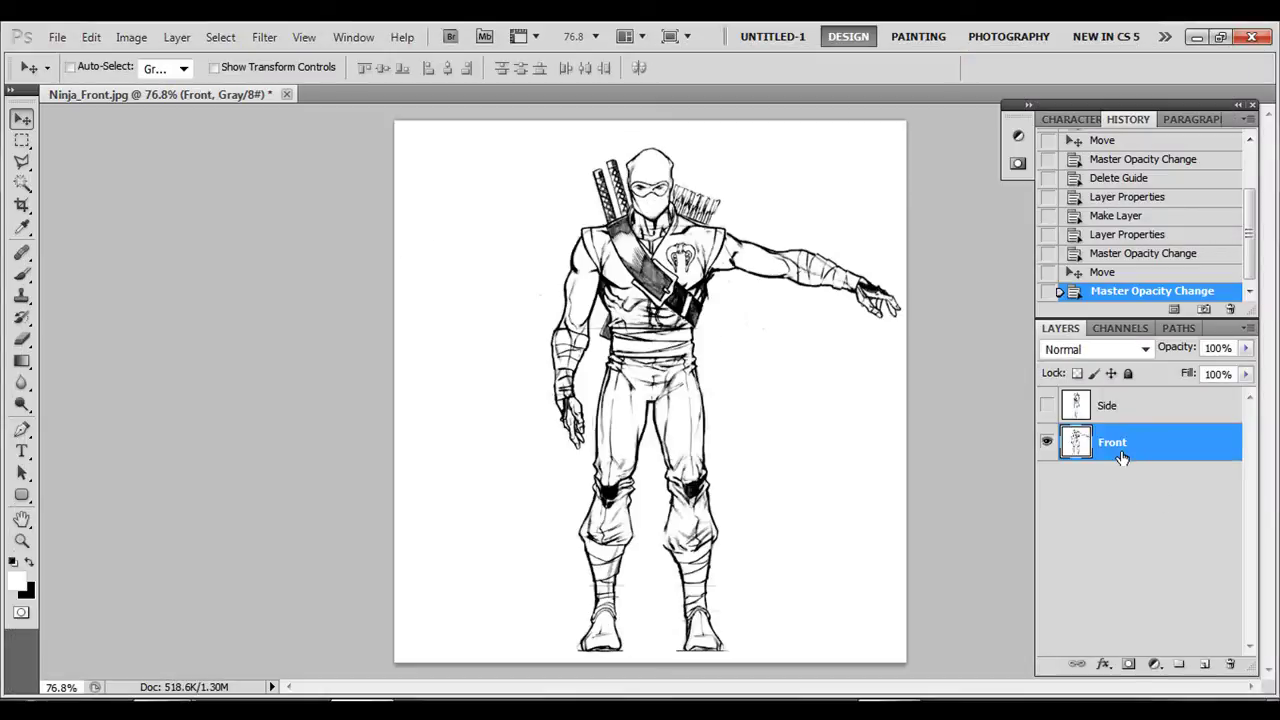
{"action": "left_click", "coordinate": [57, 37]}
{"action": "left_click", "coordinate": [130, 372]}
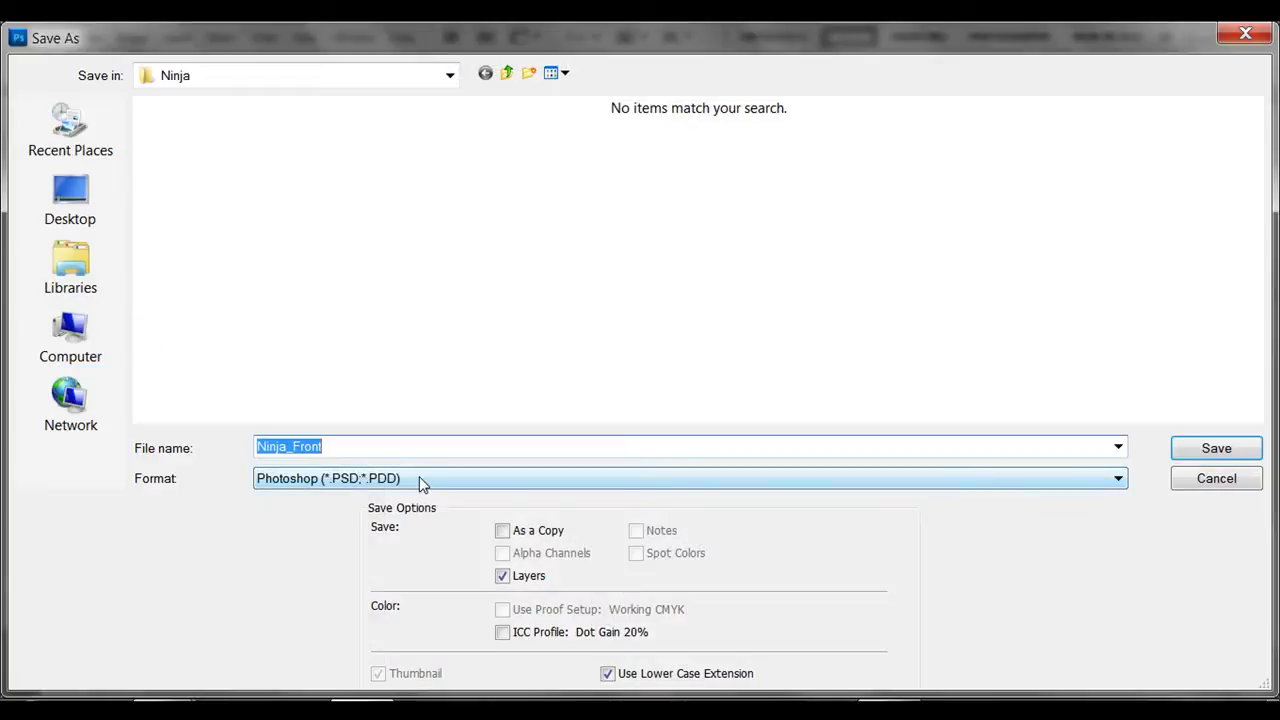
{"action": "left_click", "coordinate": [327, 481]}
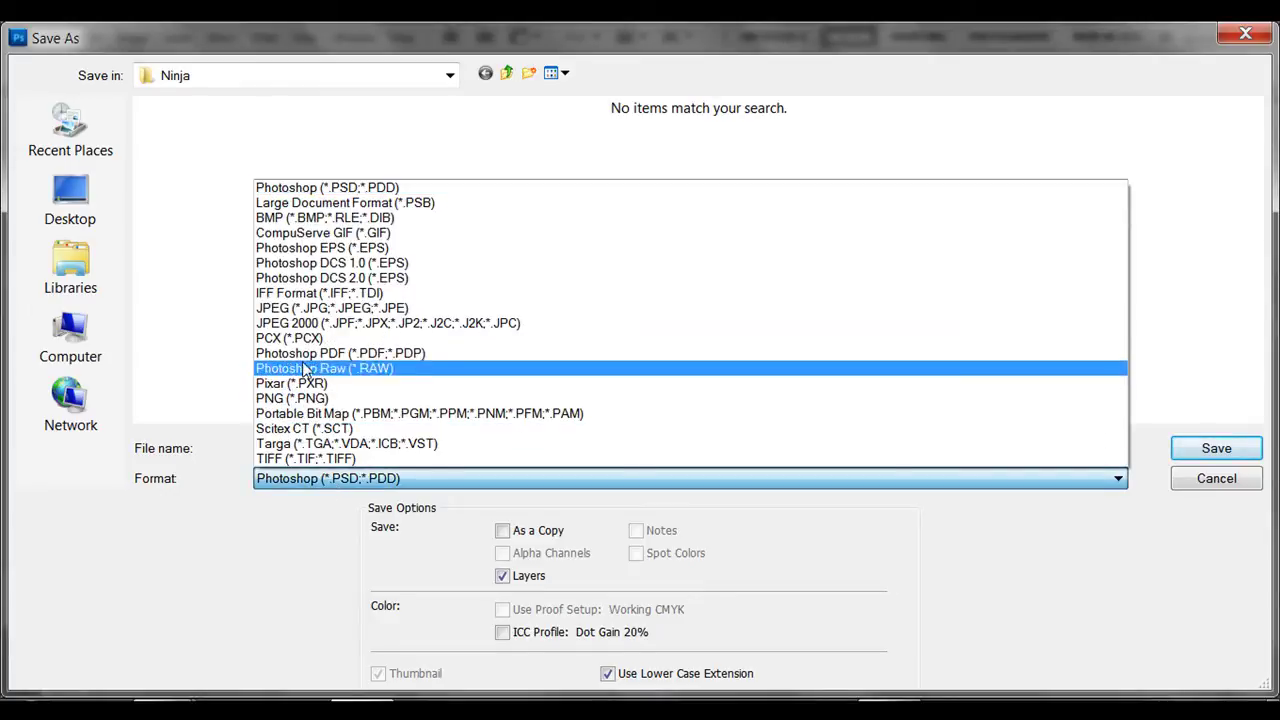
{"action": "left_click", "coordinate": [289, 308]}
{"action": "left_click", "coordinate": [230, 135]}
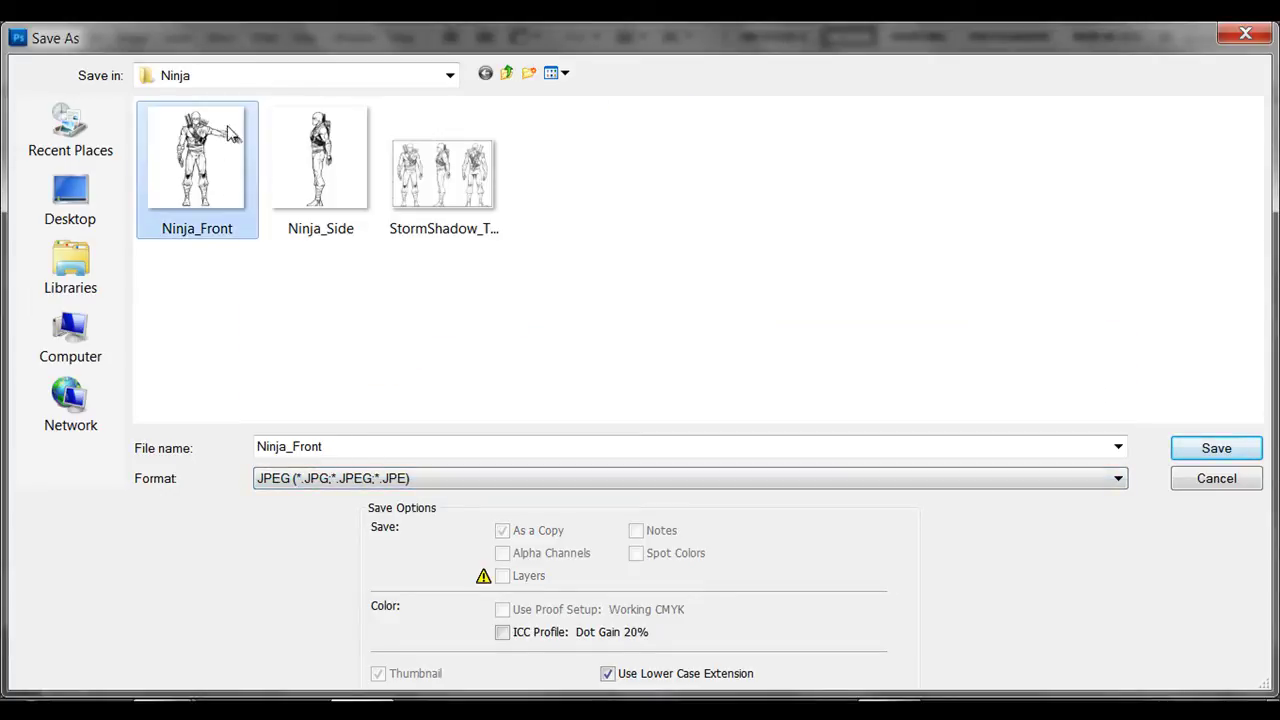
{"action": "left_click", "coordinate": [1217, 479]}
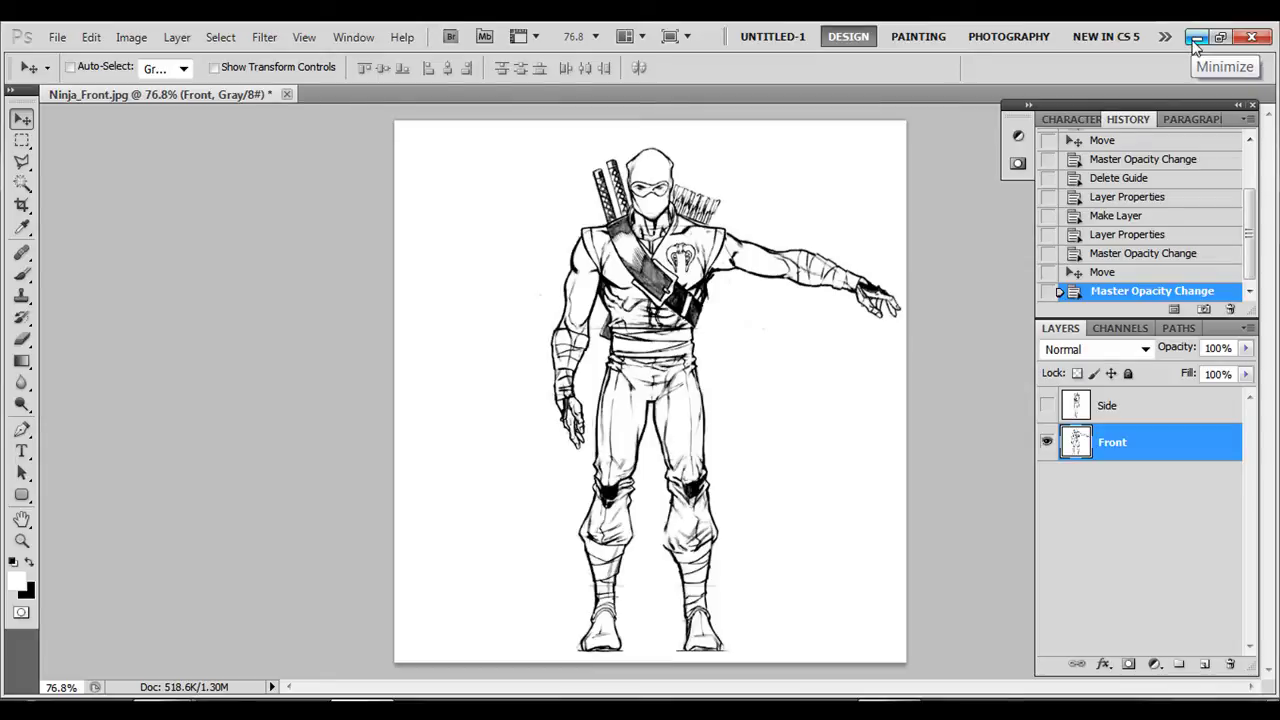
Switch to the open Maya scene and widen the front view at the side view's expense
{"action": "left_click", "coordinate": [1195, 46]}
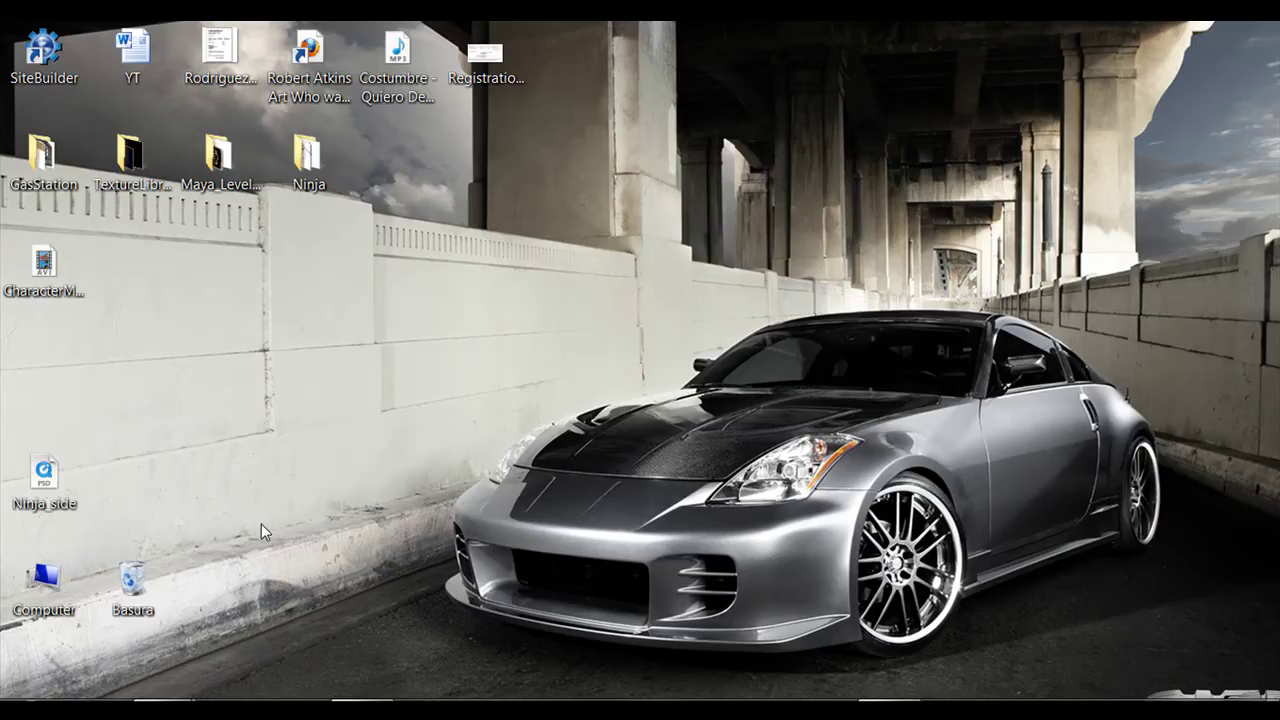
{"action": "mouse_move", "coordinate": [174, 708]}
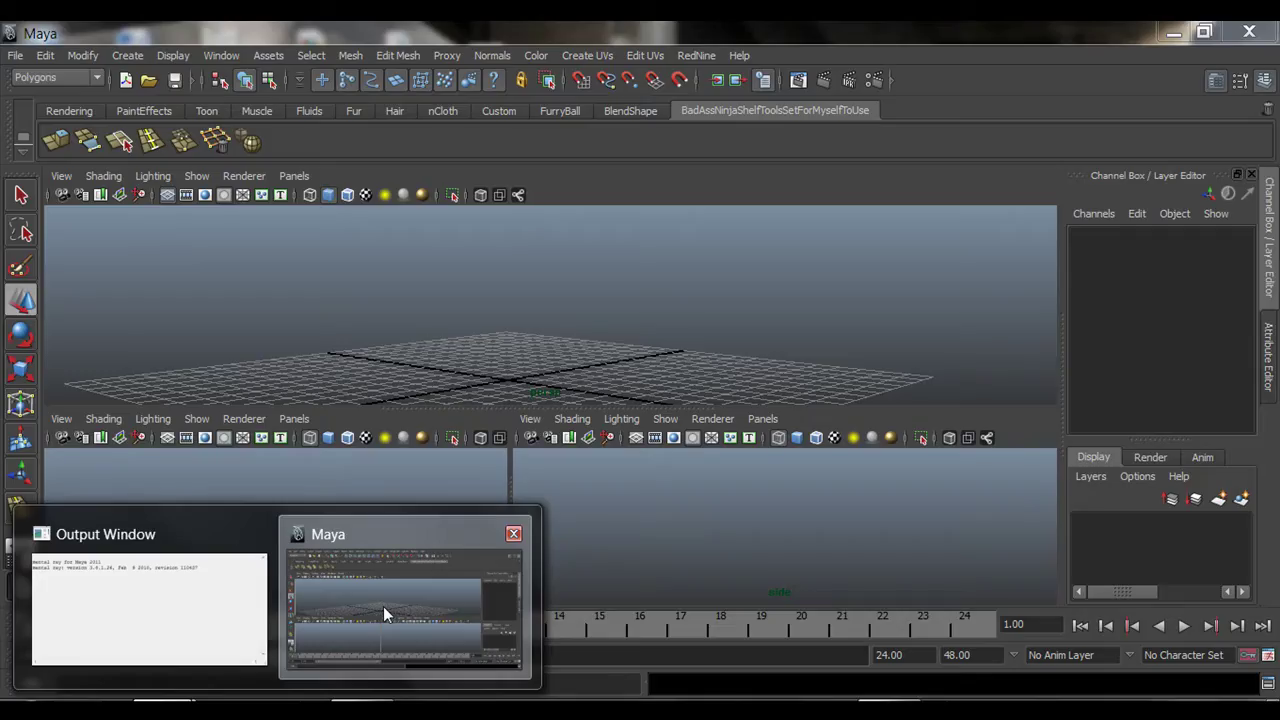
{"action": "left_click", "coordinate": [383, 606]}
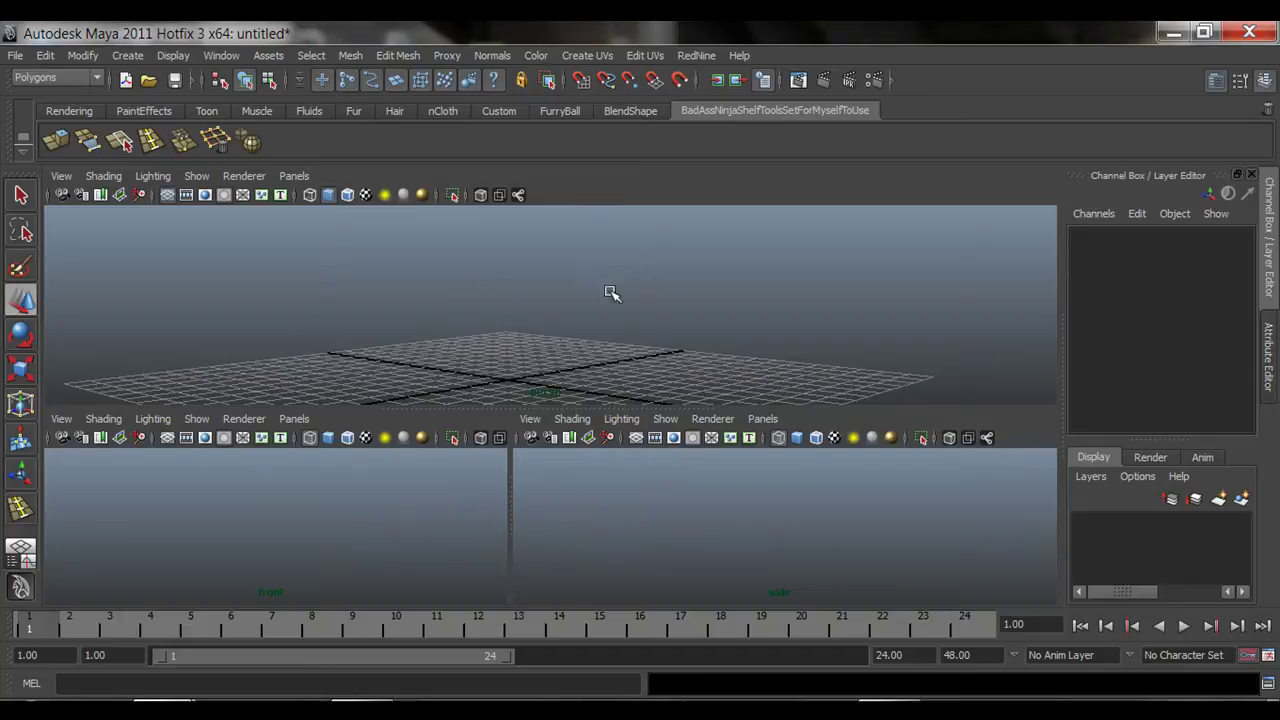
{"action": "left_click_drag", "start_coordinate": [600, 309], "coordinate": [637, 321], "text": "alt"}
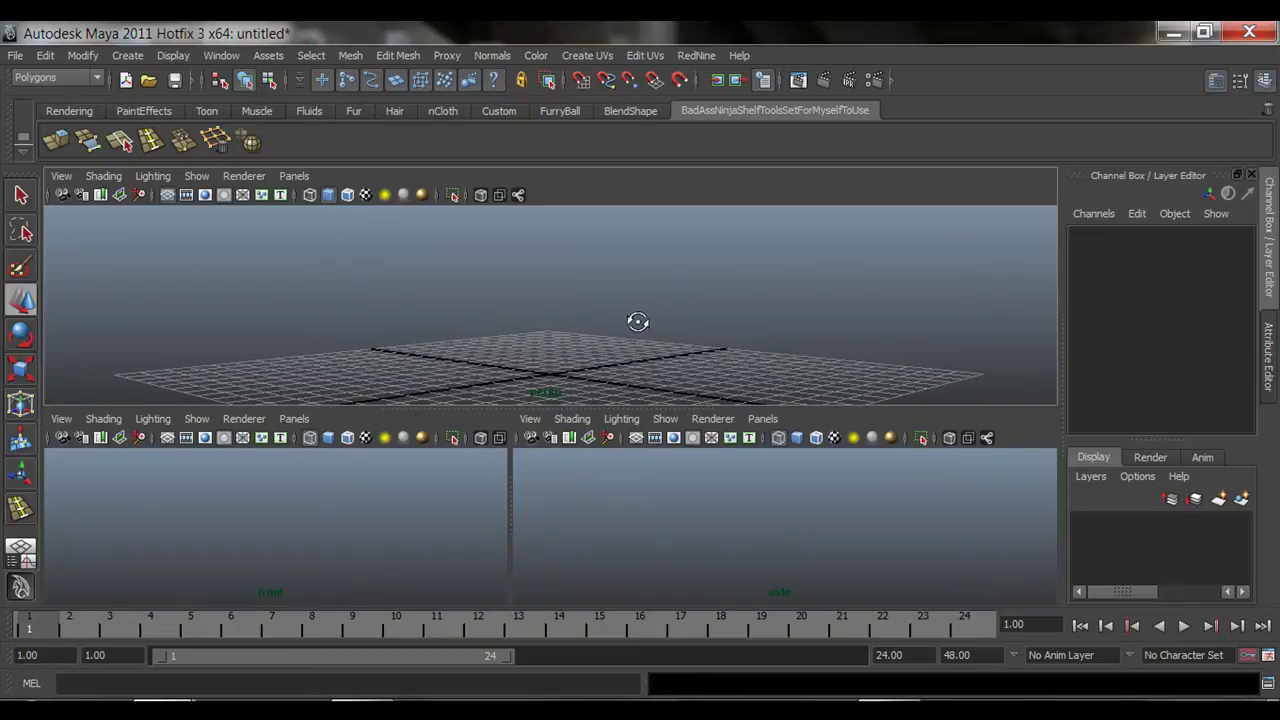
{"action": "left_click_drag", "start_coordinate": [512, 502], "coordinate": [546, 500]}
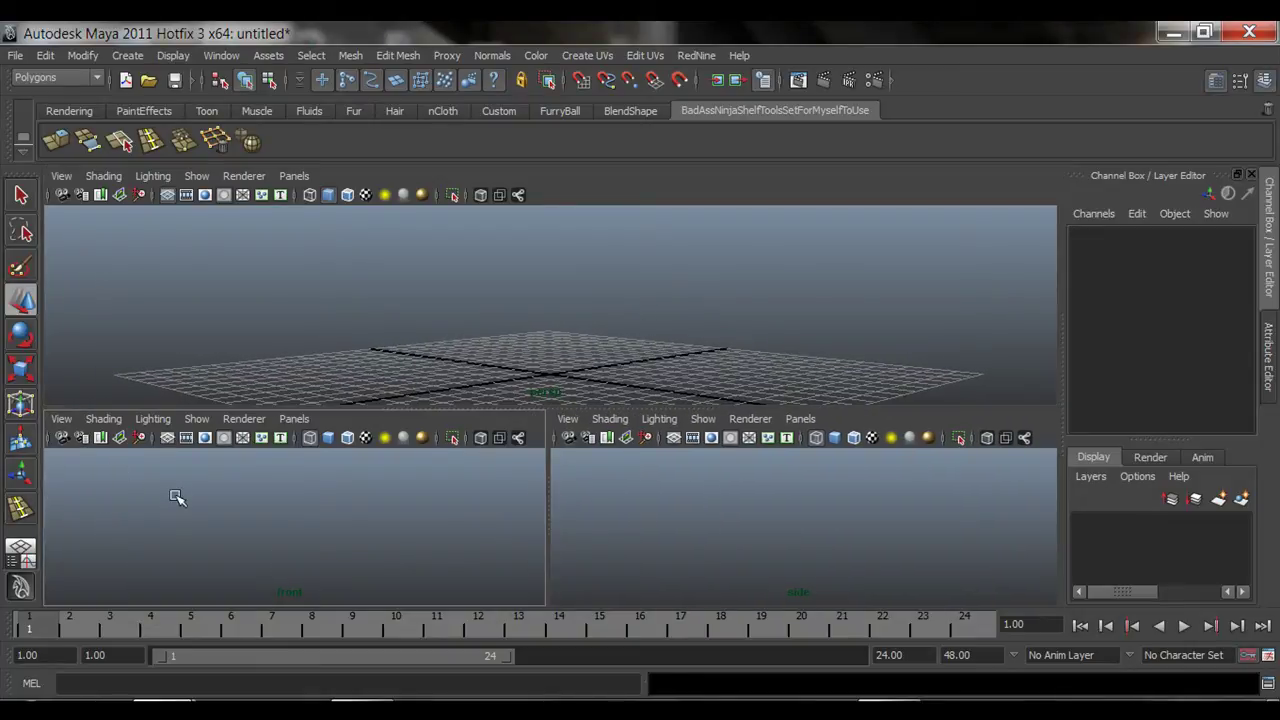
Import Ninja_Front.jpg from the desktop's Ninja folder as an image plane in the front view
{"action": "left_click", "coordinate": [61, 419]}
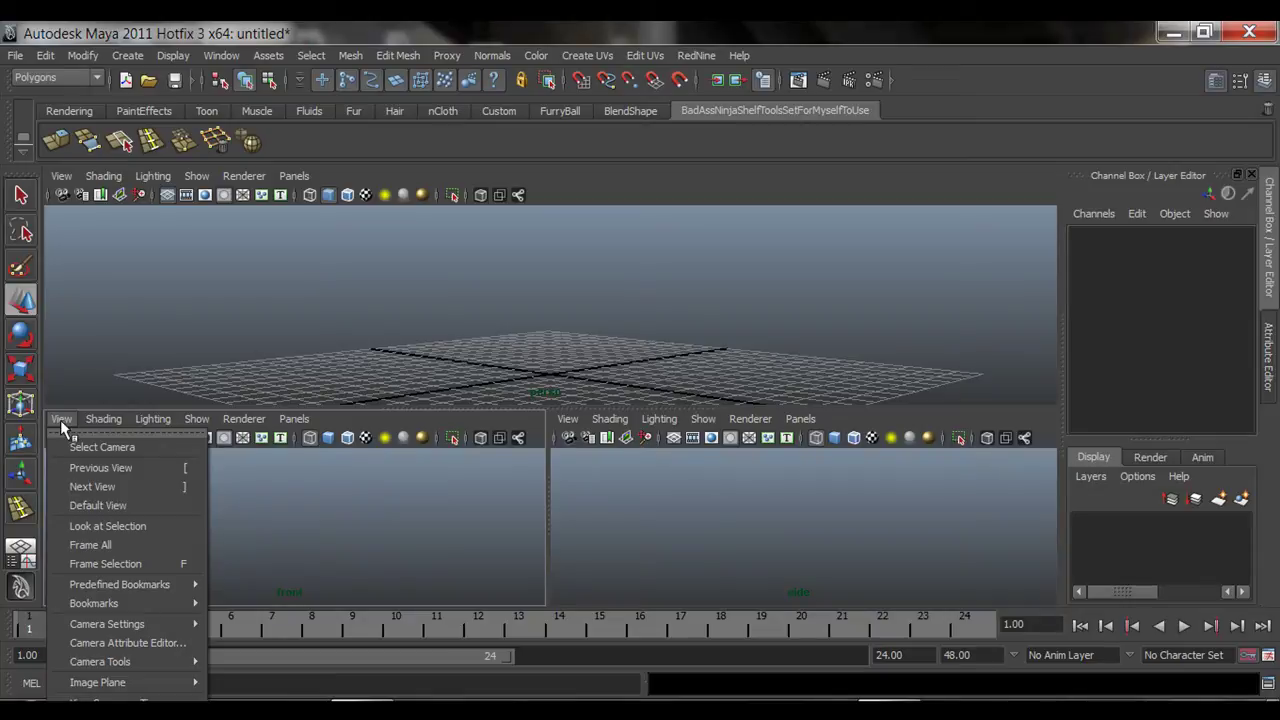
{"action": "mouse_move", "coordinate": [76, 688]}
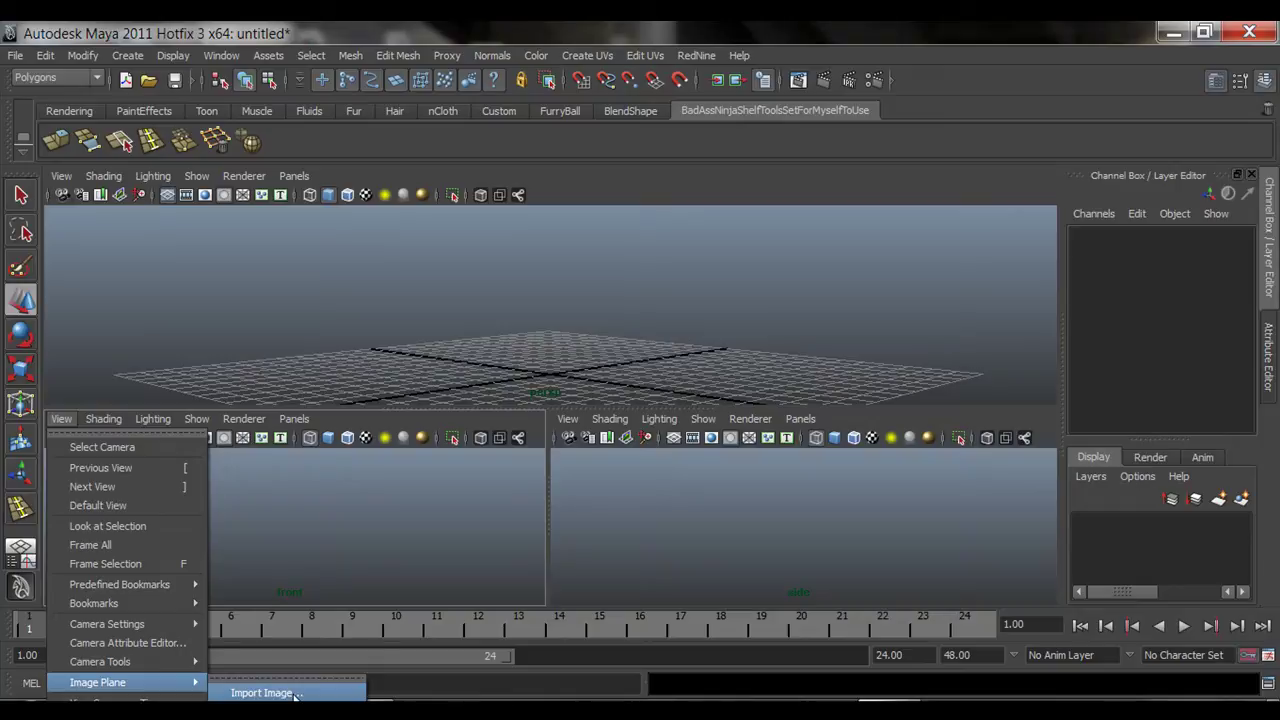
{"action": "left_click", "coordinate": [294, 694]}
{"action": "left_click", "coordinate": [170, 231]}
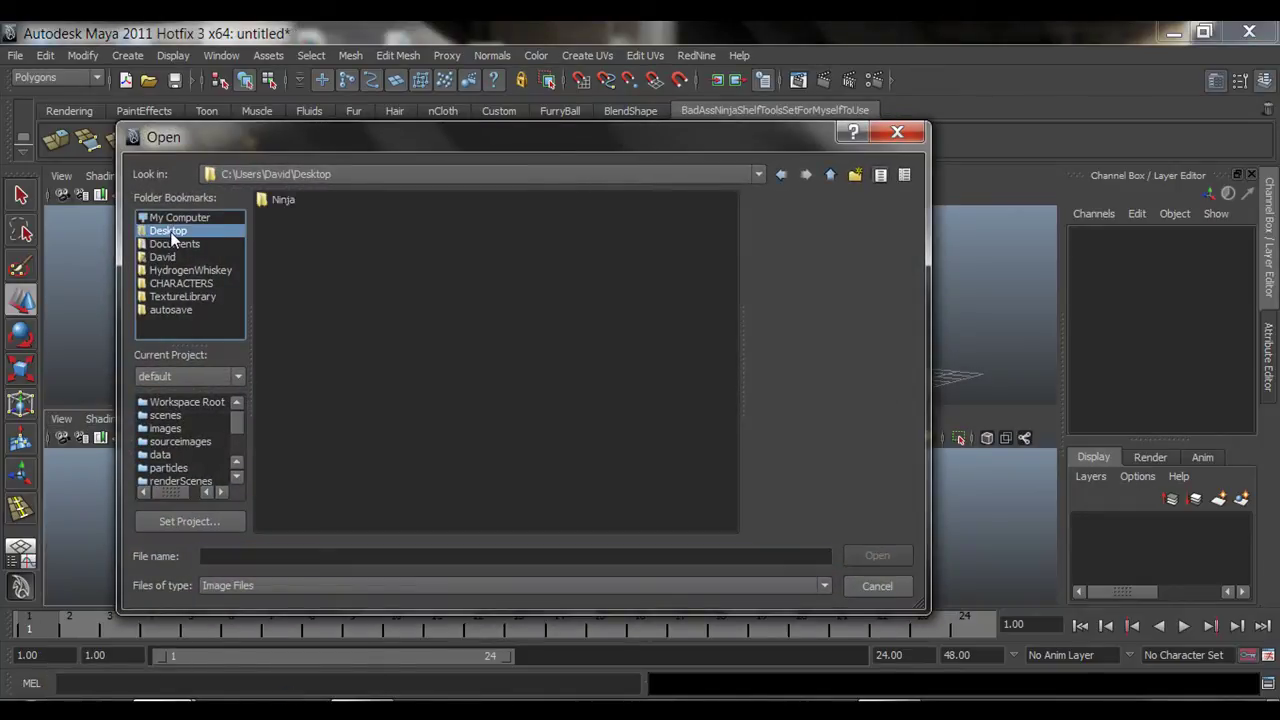
{"action": "left_click", "coordinate": [282, 233]}
{"action": "double_click", "coordinate": [284, 232]}
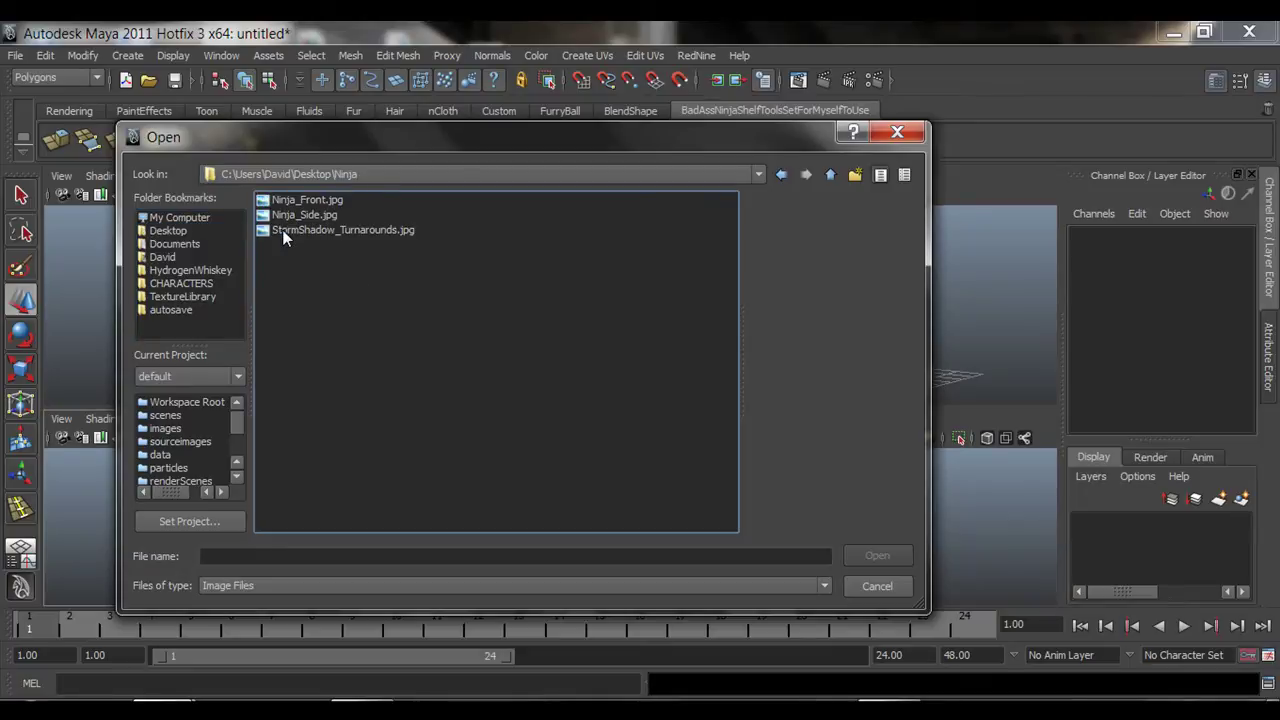
{"action": "left_click", "coordinate": [312, 202]}
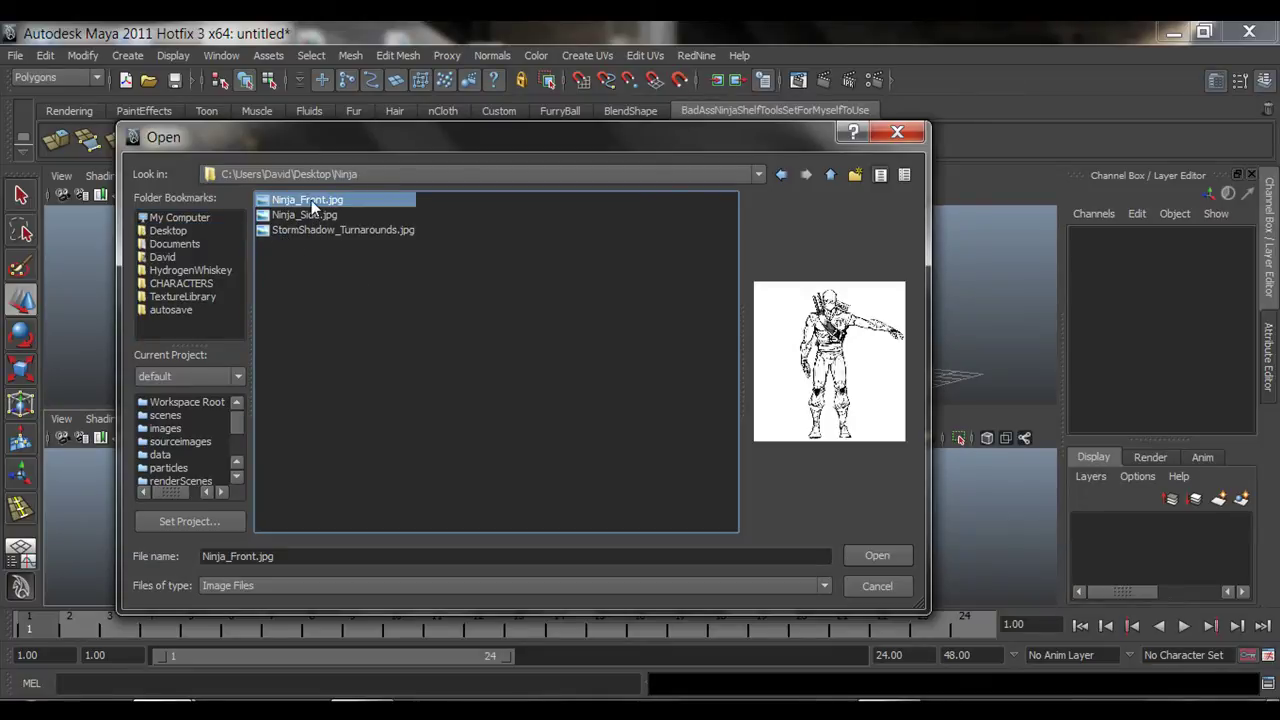
{"action": "left_click", "coordinate": [877, 556]}
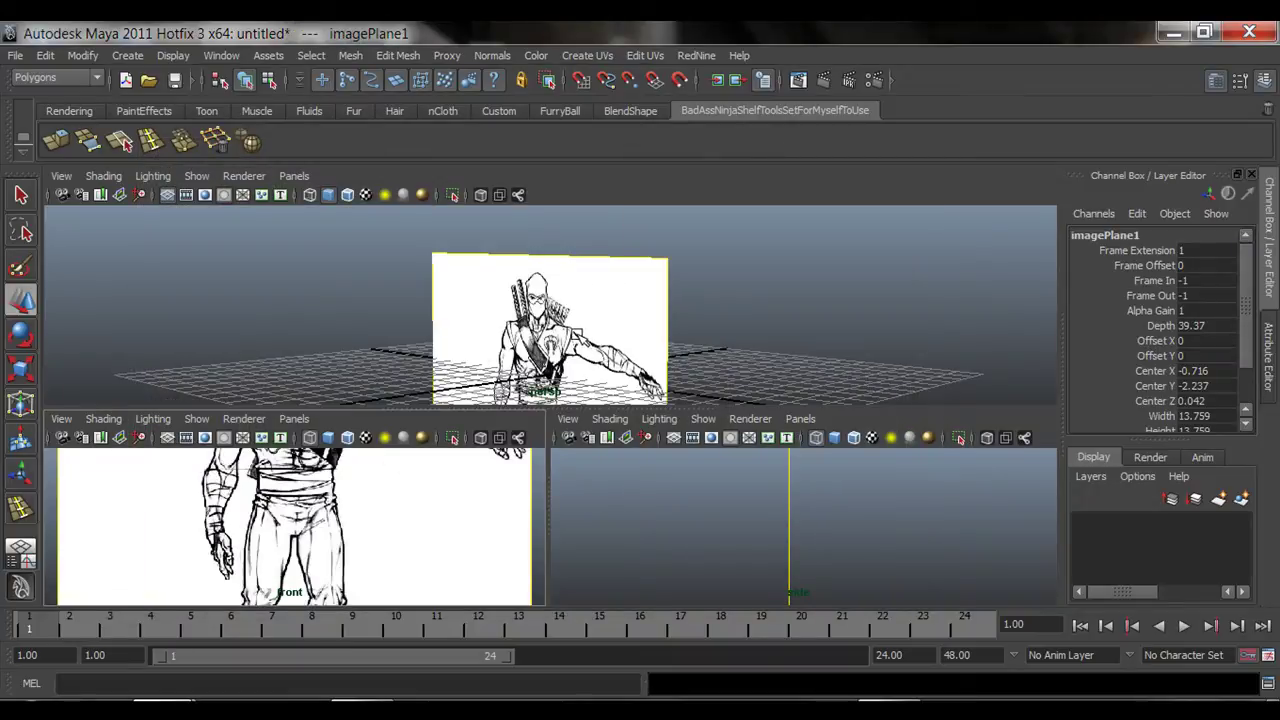
Deselect the front image plane and import Ninja_Side.jpg from the Ninja folder as an image plane in the side view
{"action": "left_click_drag", "start_coordinate": [570, 336], "coordinate": [598, 332], "text": "alt"}
{"action": "left_click", "coordinate": [703, 540]}
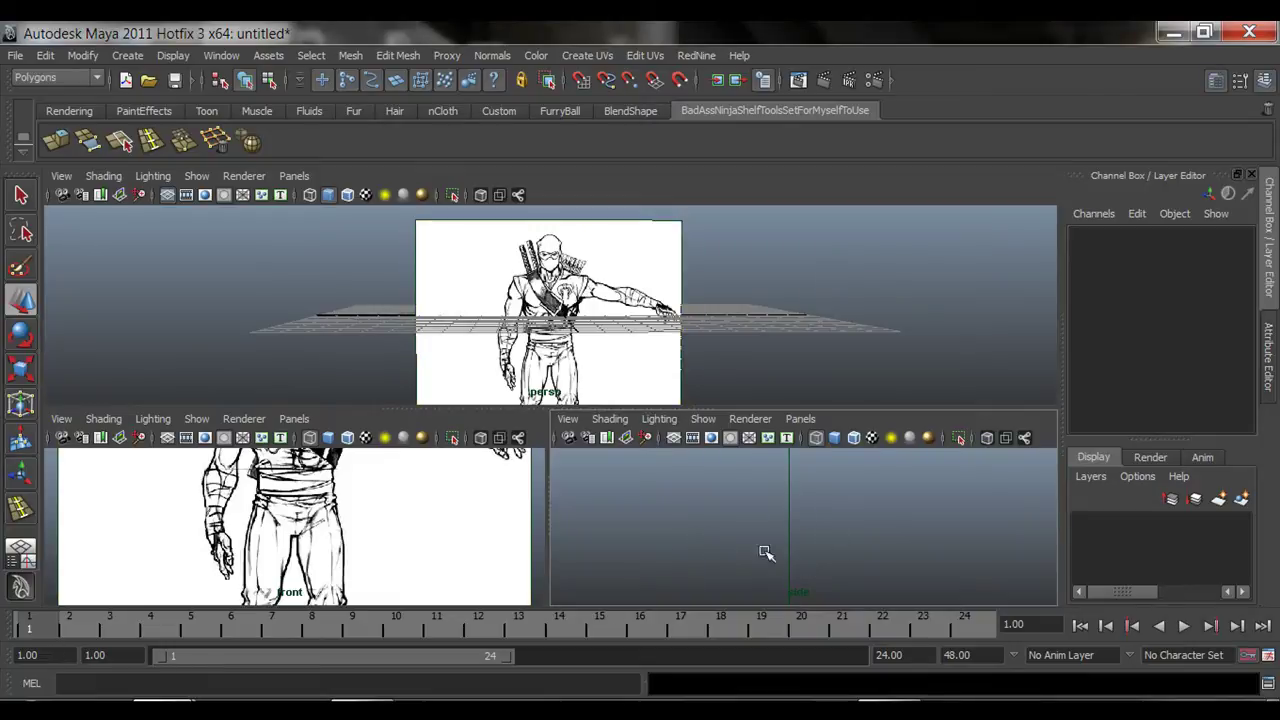
{"action": "left_click", "coordinate": [568, 419]}
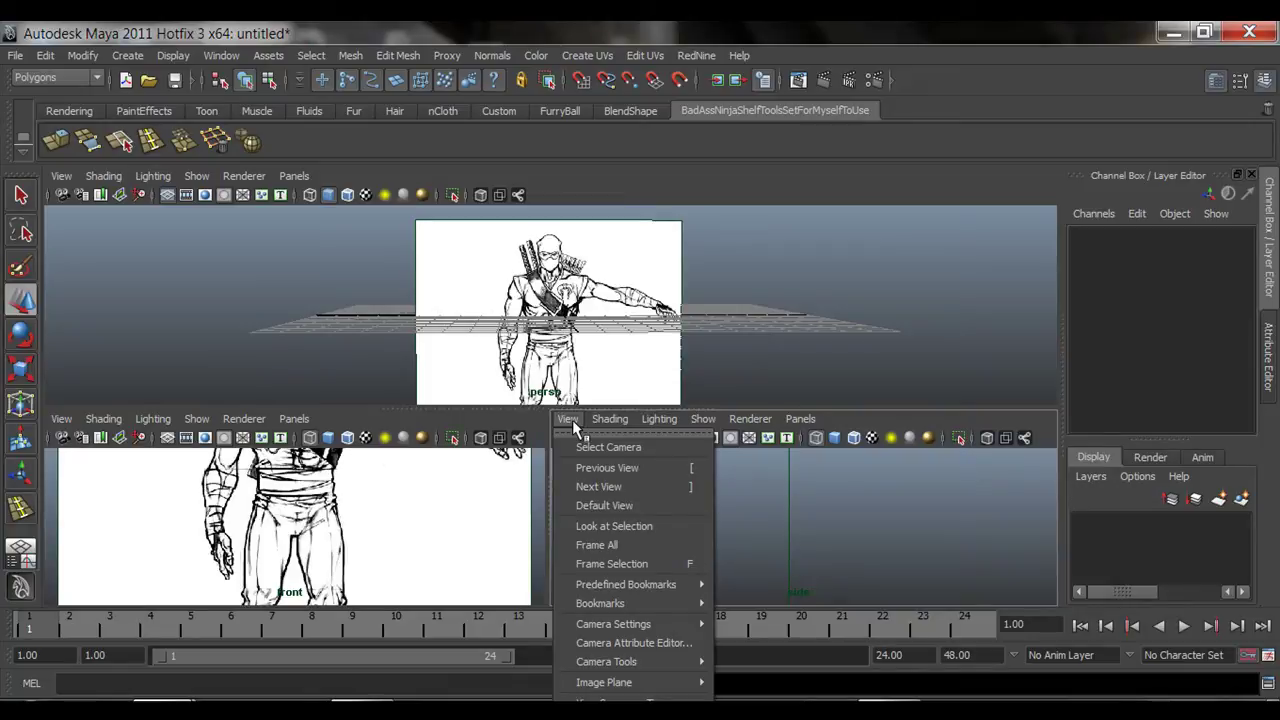
{"action": "mouse_move", "coordinate": [650, 682]}
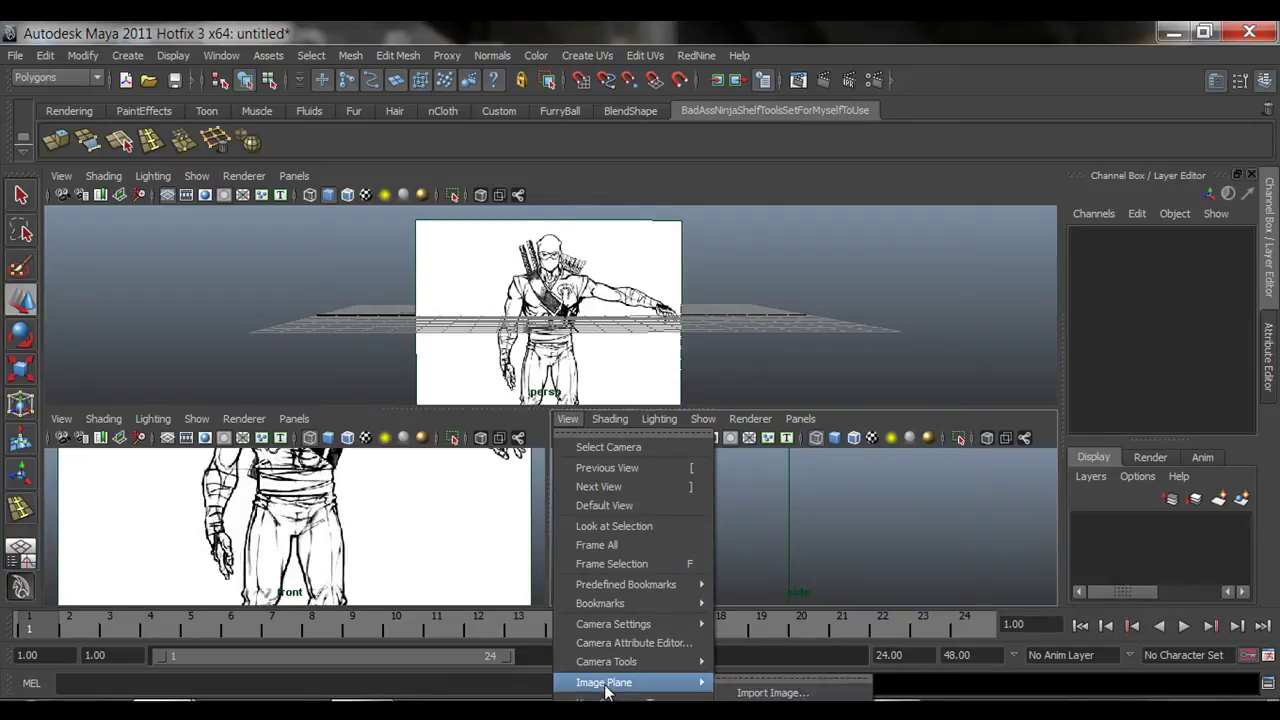
{"action": "left_click", "coordinate": [760, 693]}
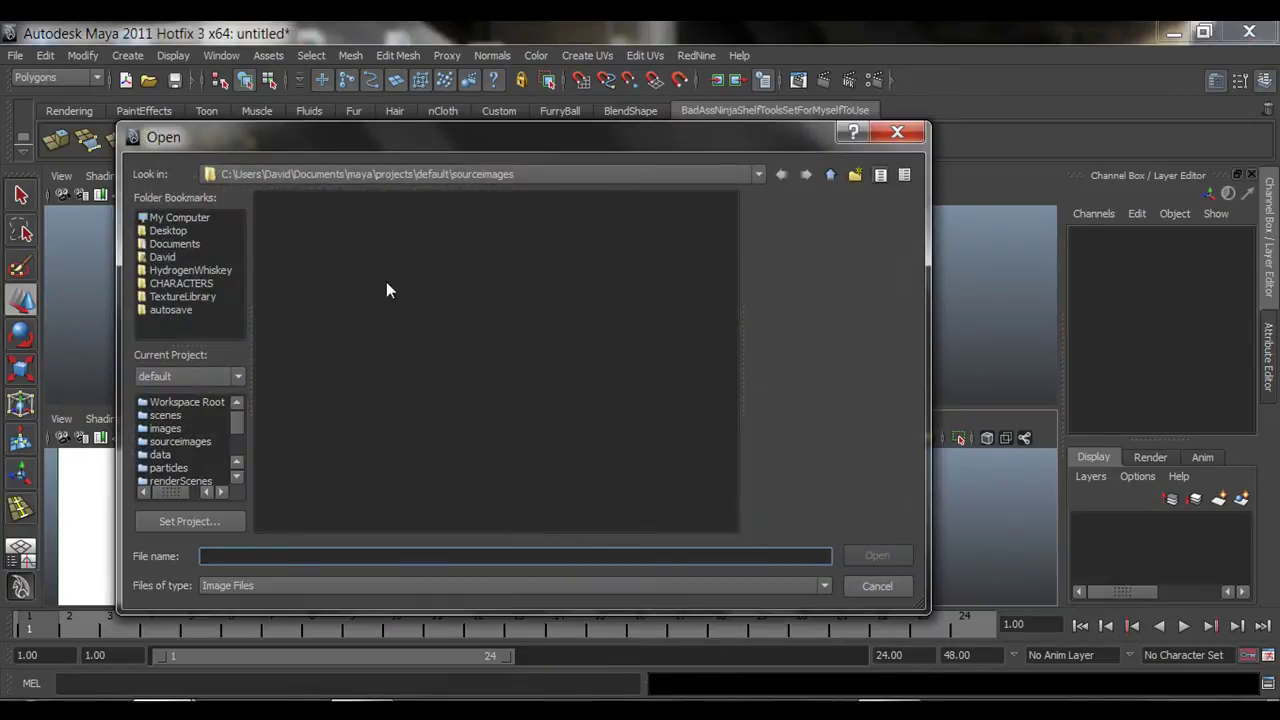
{"action": "left_click", "coordinate": [176, 231]}
{"action": "double_click", "coordinate": [290, 229]}
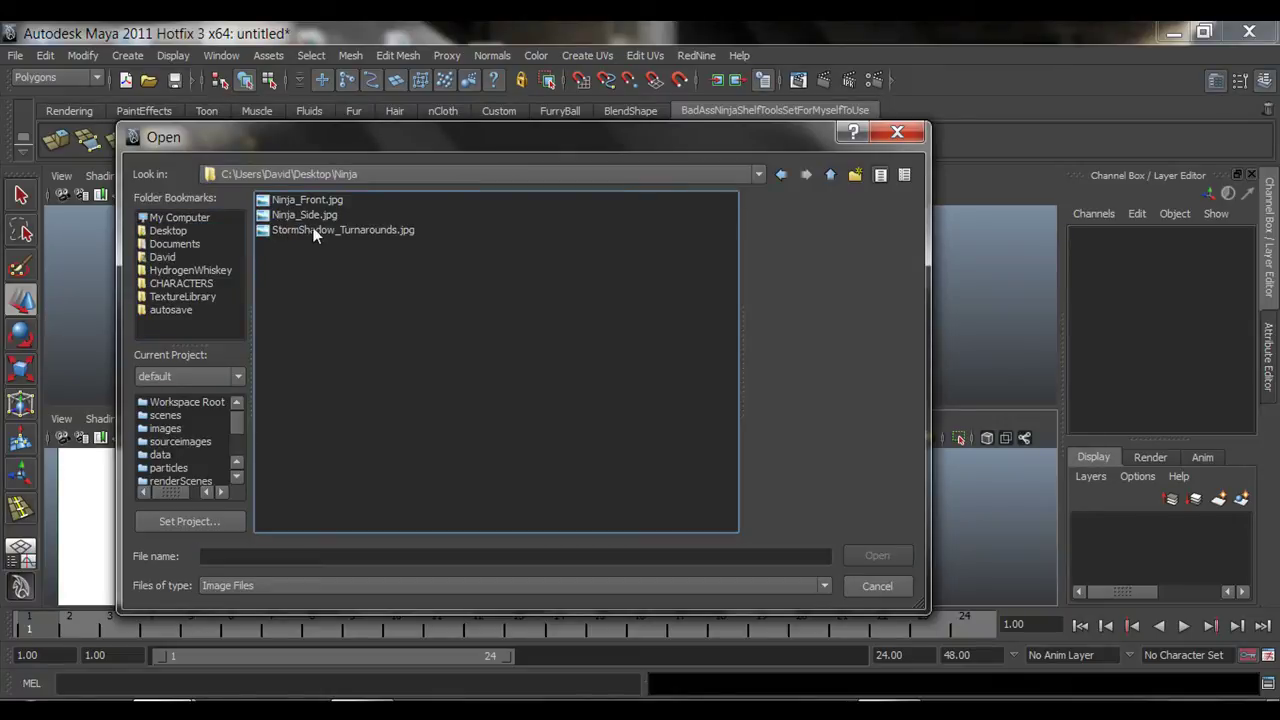
{"action": "left_click", "coordinate": [305, 214]}
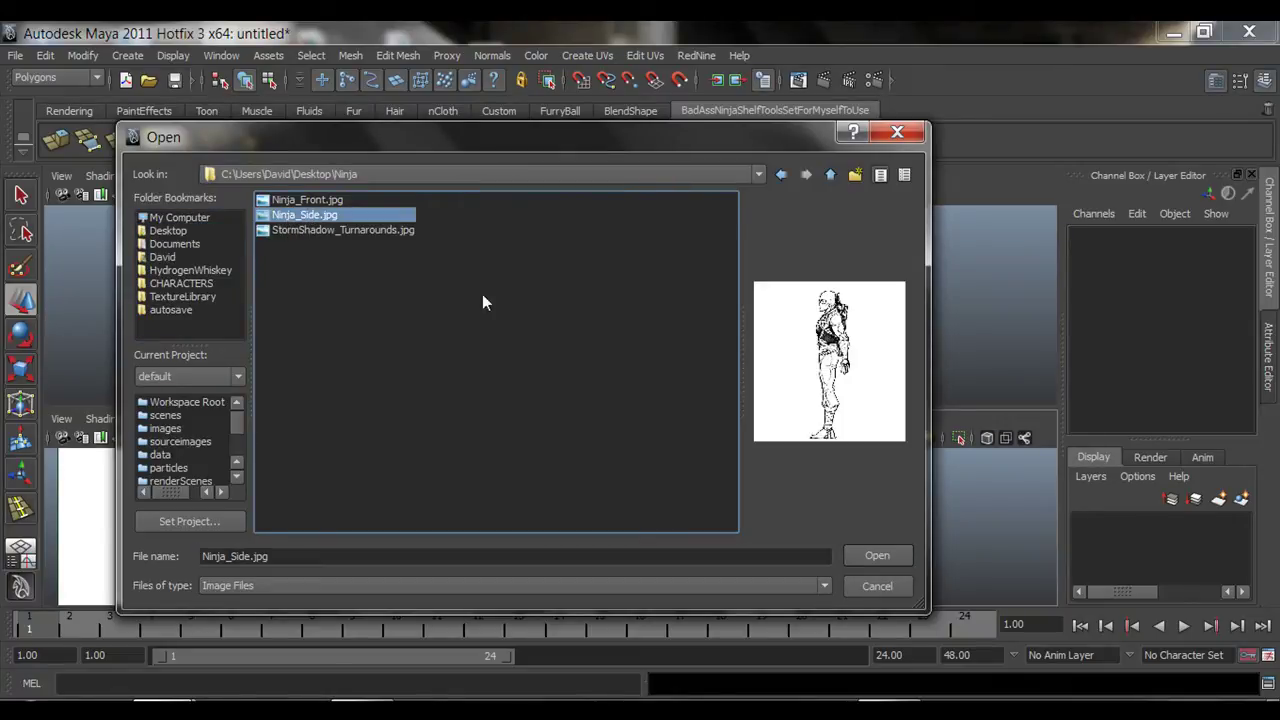
{"action": "left_click", "coordinate": [866, 555]}
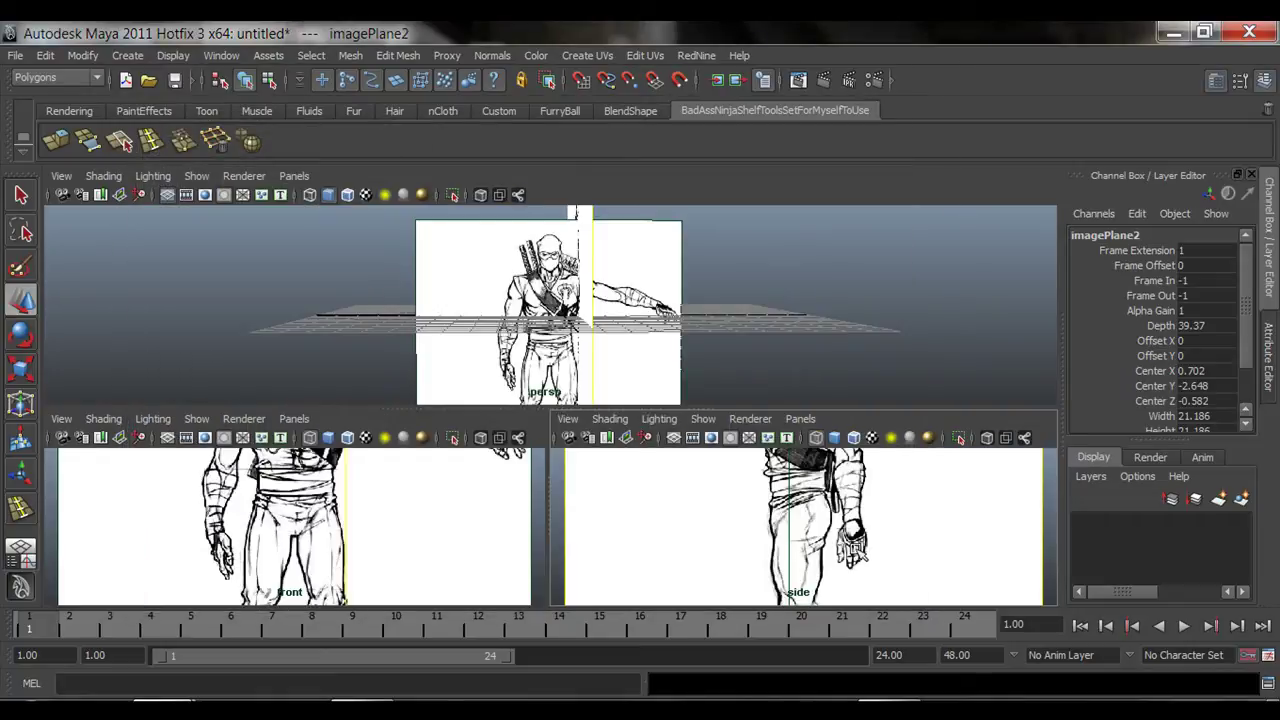
Deselect the side image plane
{"action": "right_click_drag", "start_coordinate": [847, 343], "coordinate": [497, 347], "text": "alt"}
{"action": "left_click_drag", "start_coordinate": [497, 347], "coordinate": [622, 338], "text": "alt"}
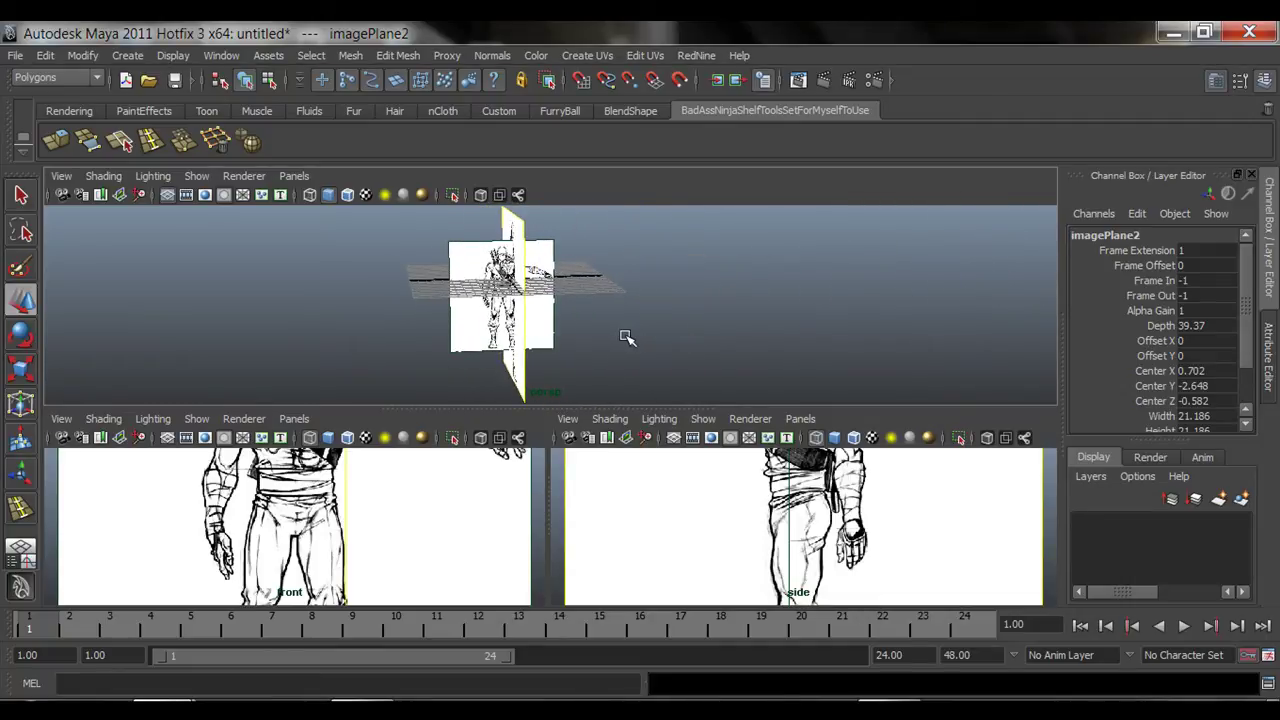
{"action": "left_click_drag", "start_coordinate": [389, 320], "coordinate": [634, 308], "text": "alt"}
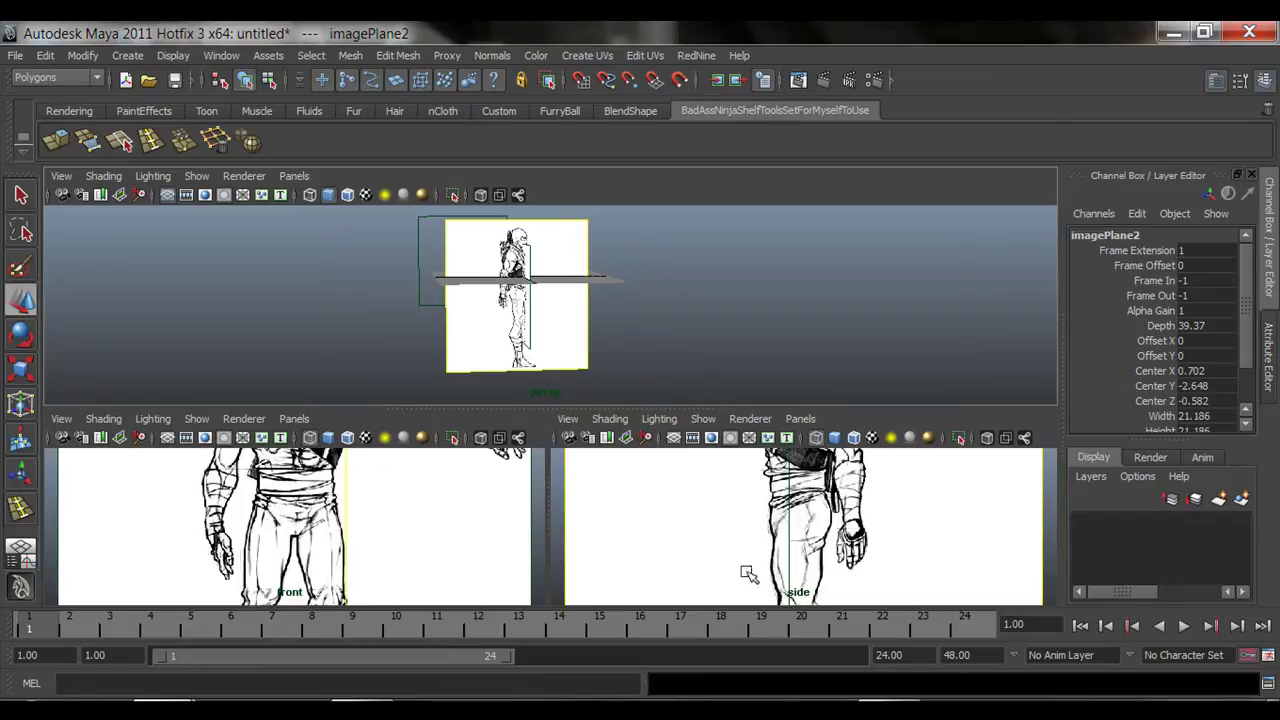
{"action": "left_click", "coordinate": [807, 343]}
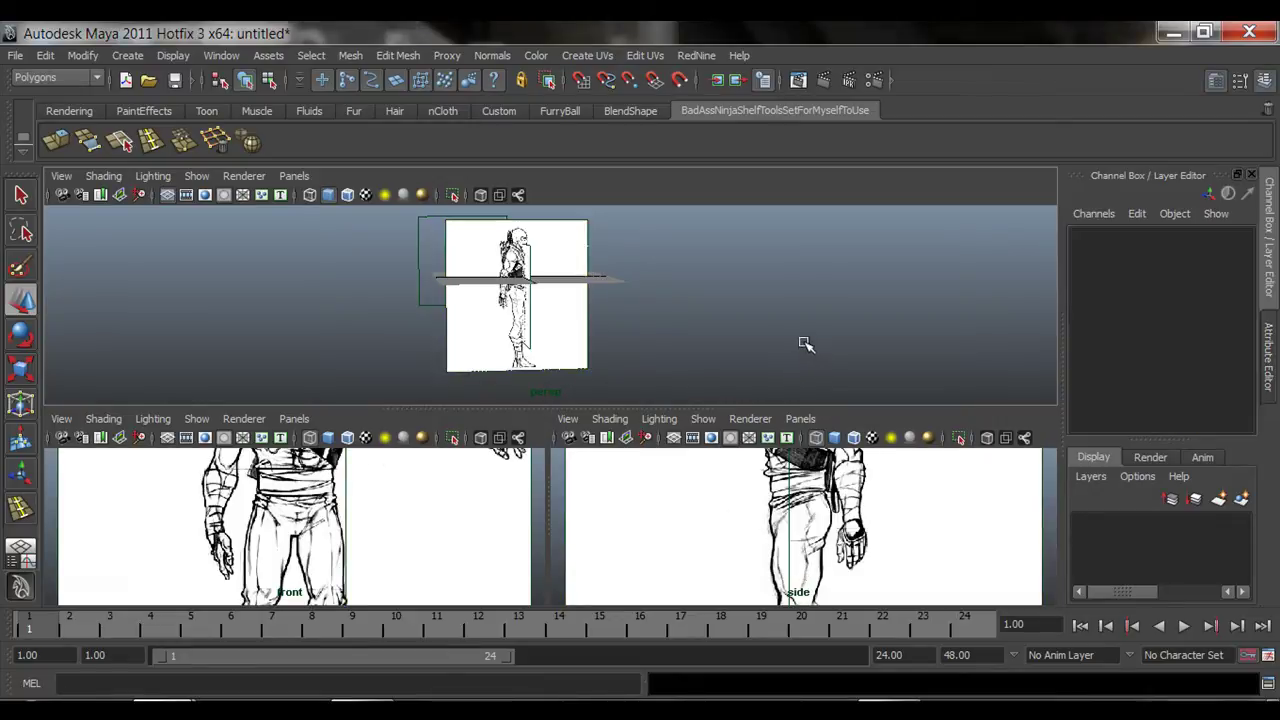
{"action": "left_click_drag", "start_coordinate": [527, 357], "coordinate": [568, 343], "text": "alt"}
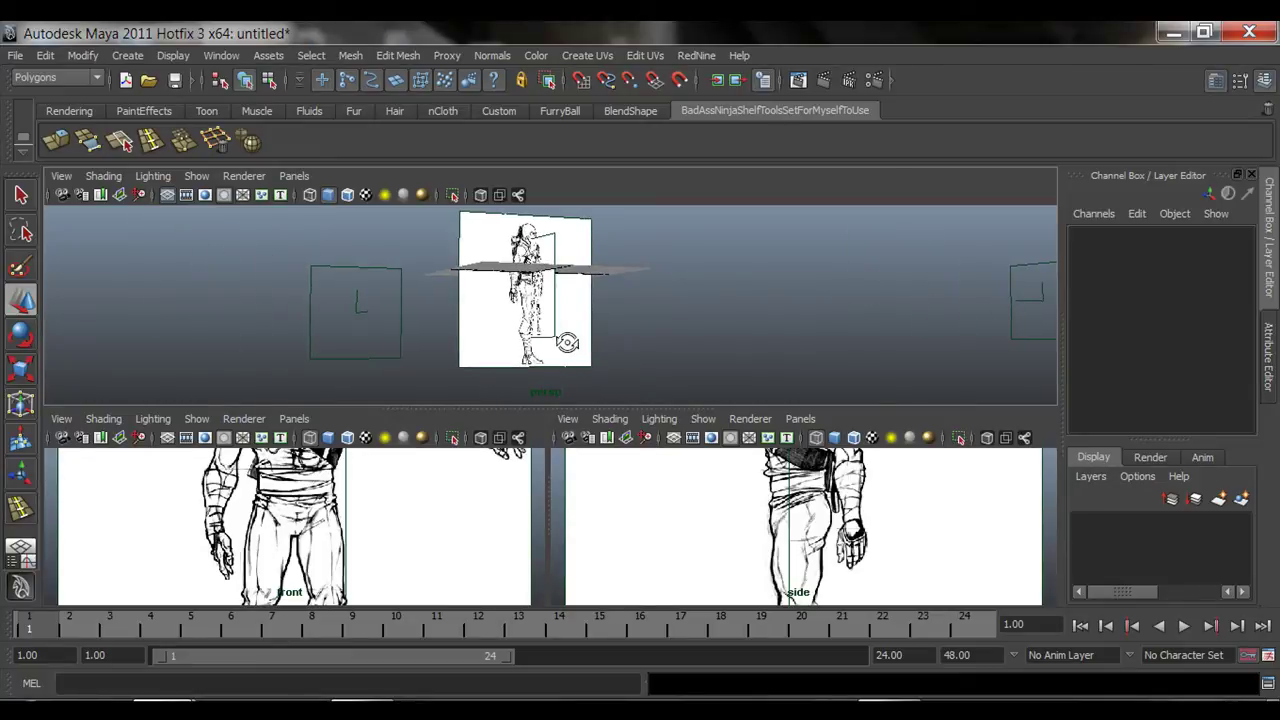
Select the side camera, show its image plane's attributes and set Size X and Size Y to 0
{"action": "left_click", "coordinate": [568, 440]}
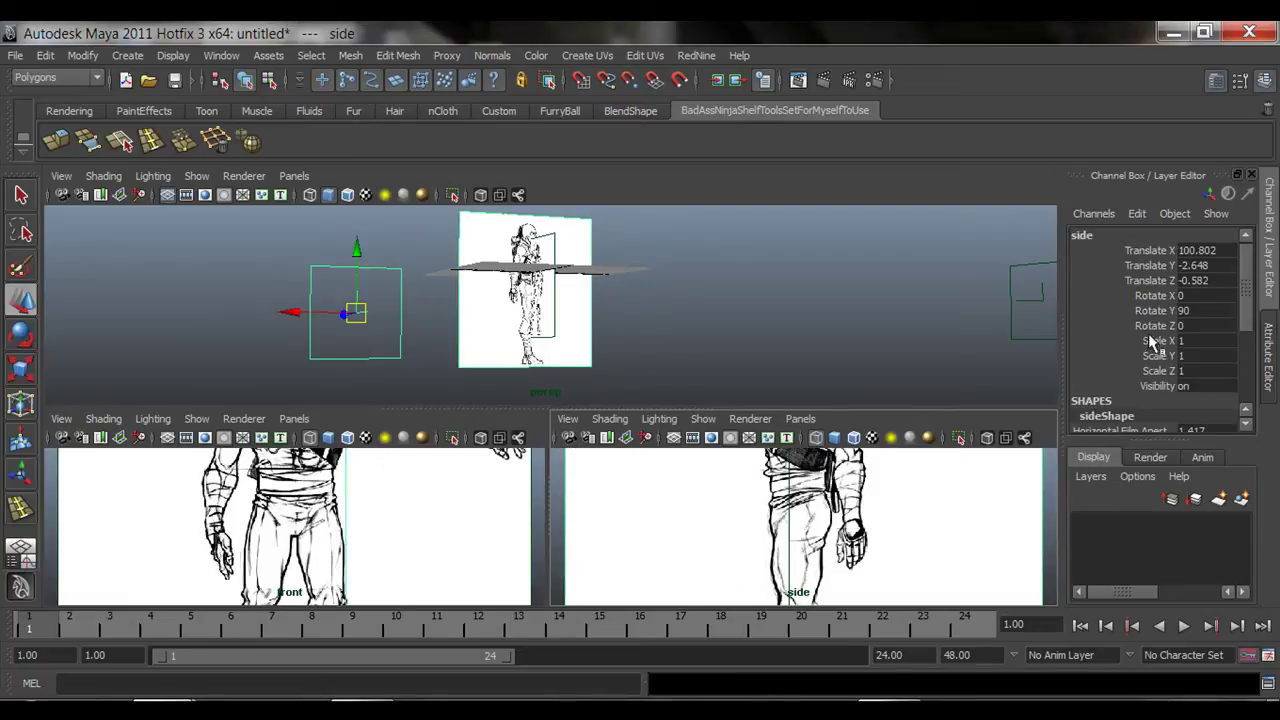
{"action": "scroll", "coordinate": [1165, 345], "scroll_direction": "down", "scroll_amount": 3}
{"action": "scroll", "coordinate": [1180, 348], "scroll_direction": "down", "scroll_amount": 1}
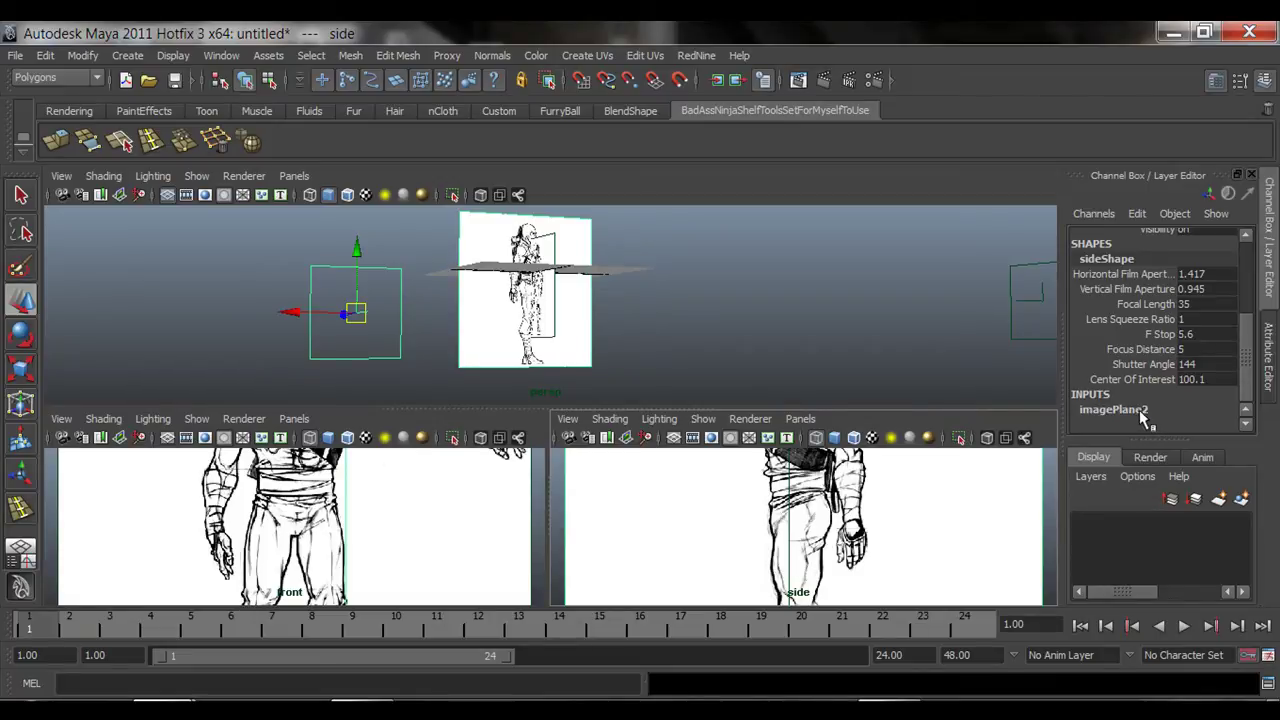
{"action": "left_click", "coordinate": [1135, 412]}
{"action": "scroll", "coordinate": [1151, 329], "scroll_direction": "down", "scroll_amount": 2}
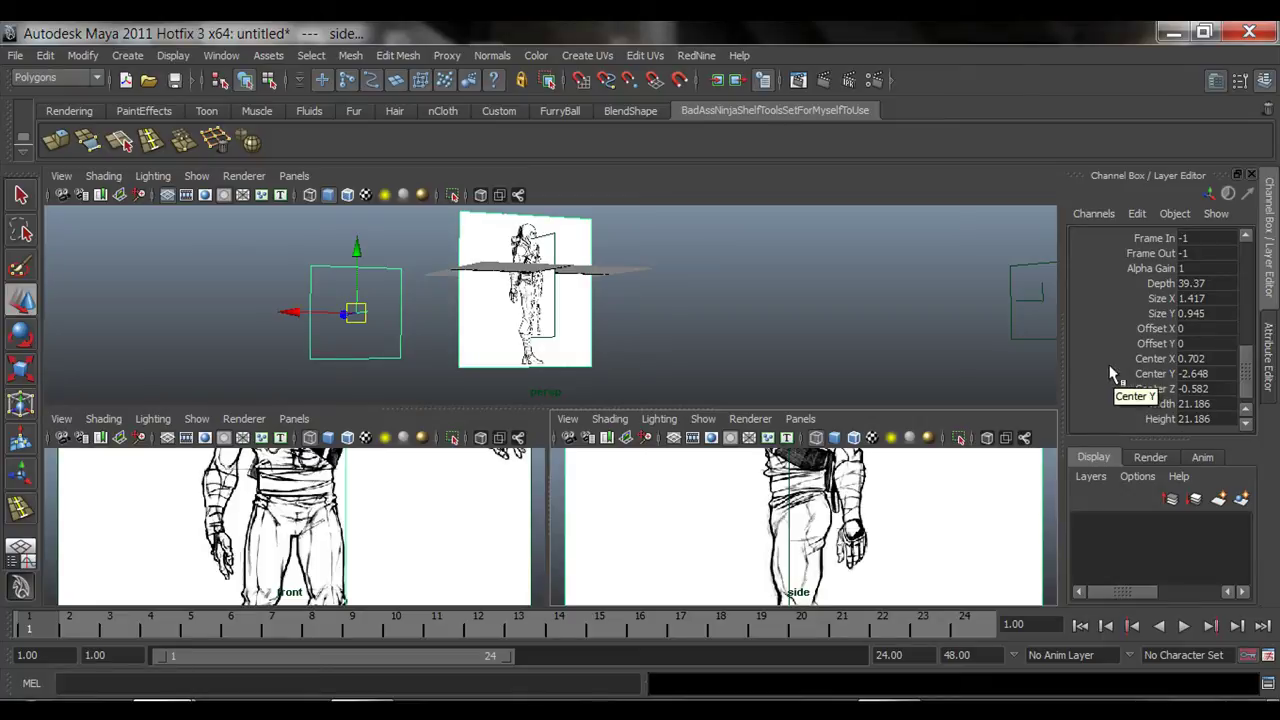
{"action": "left_click", "coordinate": [1192, 298]}
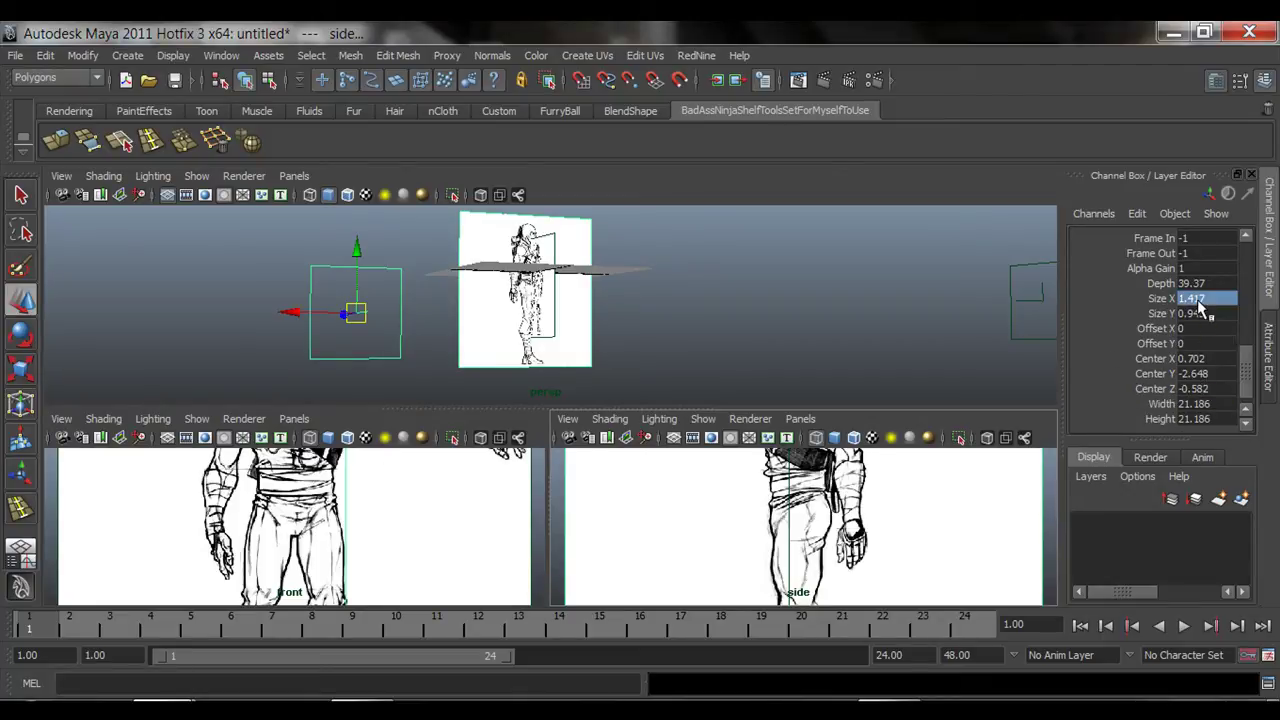
{"action": "type", "text": "0"}
{"action": "left_click", "coordinate": [1199, 313]}
{"action": "type", "text": "0"}
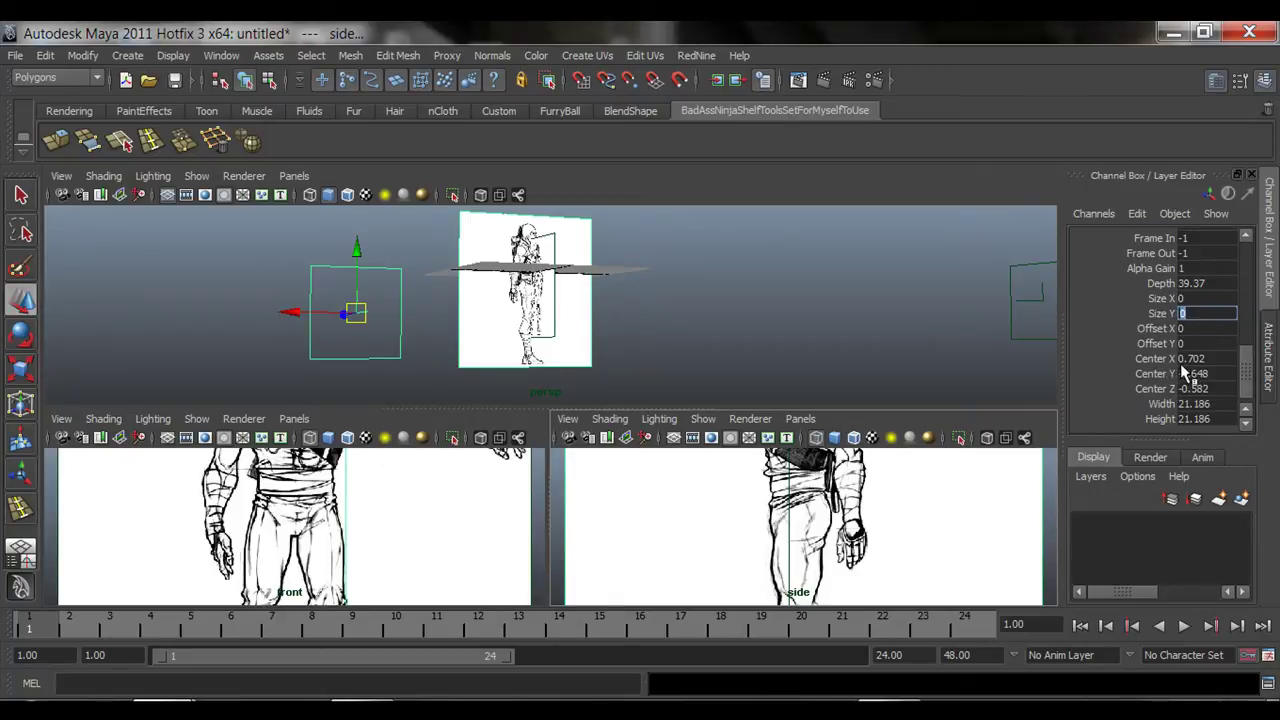
Set the side image plane's Center X, Center Y and Center Z to 0
{"action": "left_click", "coordinate": [1200, 358]}
{"action": "type", "text": "0"}
{"action": "left_click", "coordinate": [1203, 373]}
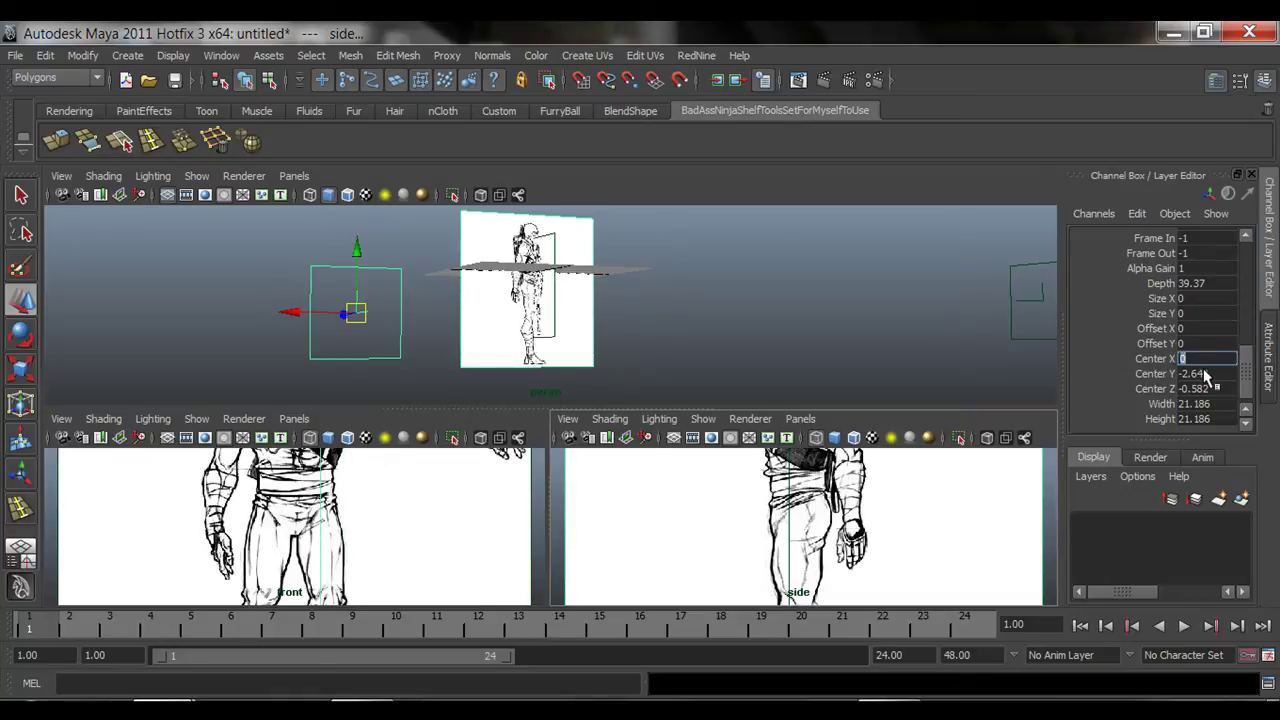
{"action": "type", "text": "0"}
{"action": "key", "text": "Return"}
{"action": "left_click", "coordinate": [1203, 388]}
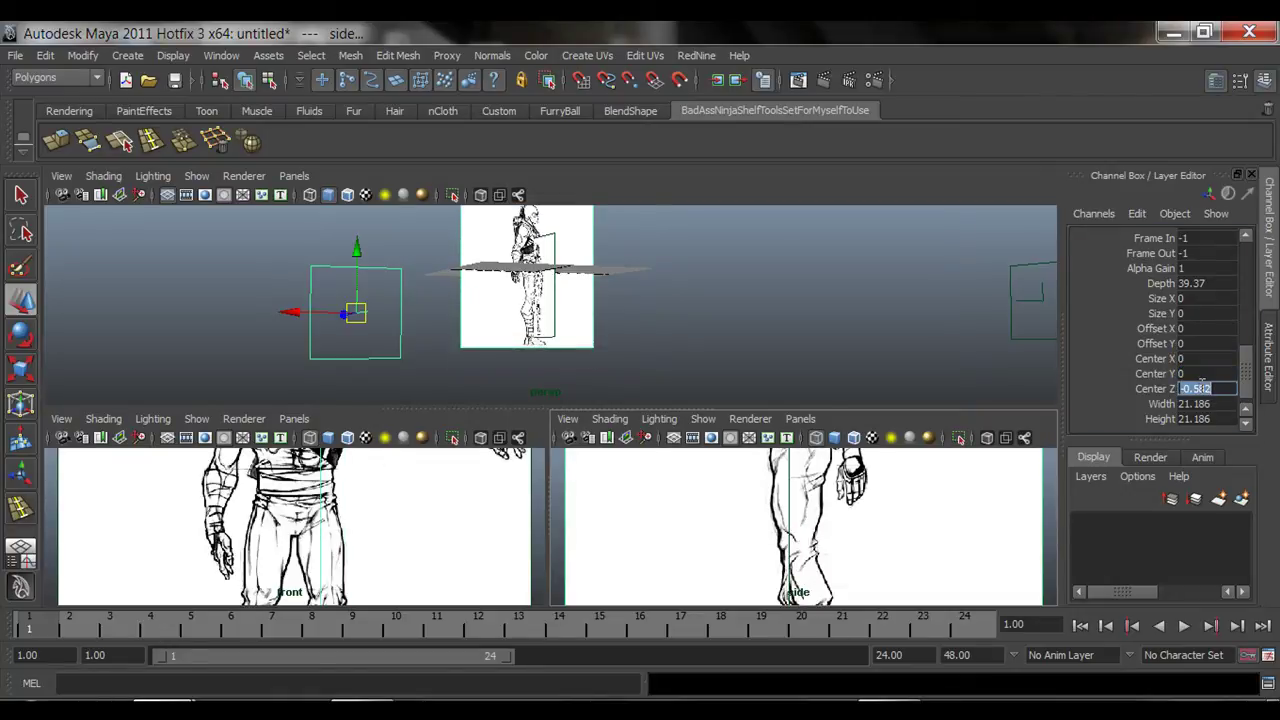
{"action": "type", "text": "0"}
{"action": "key", "text": "Return"}
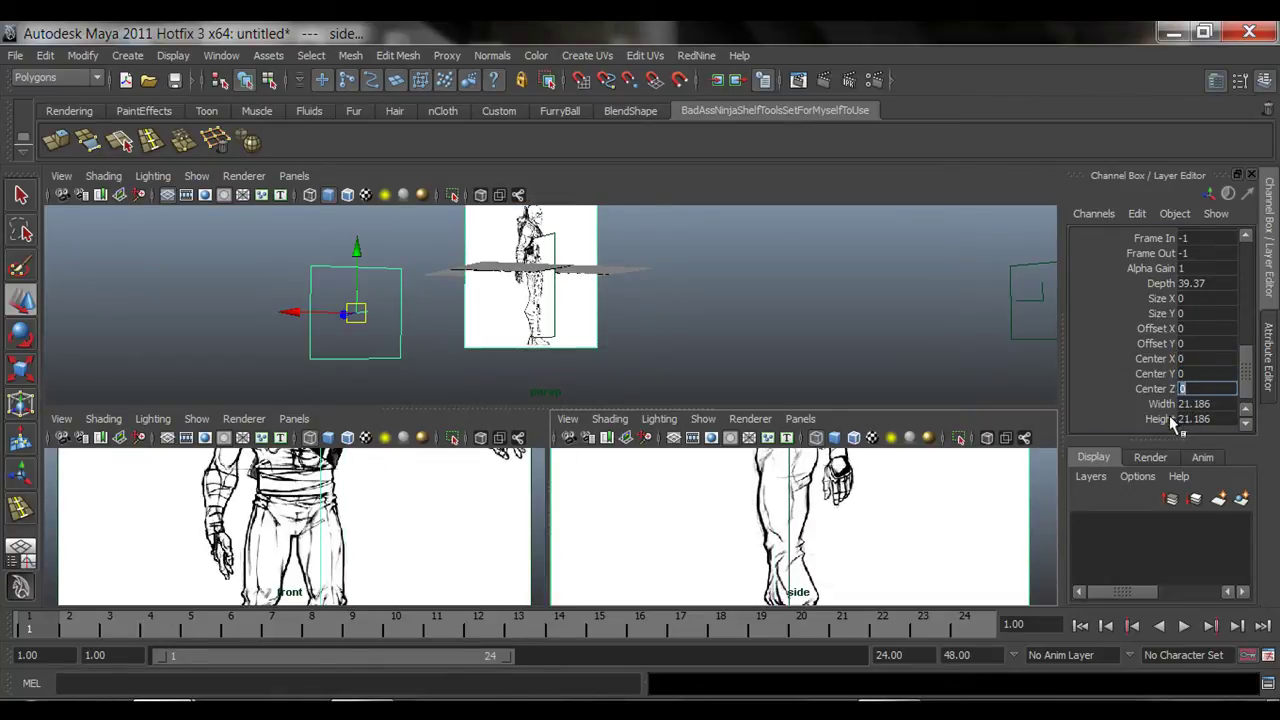
Set the side image plane's Width and Height to 20
{"action": "left_click_drag", "start_coordinate": [1198, 404], "coordinate": [1198, 418]}
{"action": "type", "text": "20"}
{"action": "key", "text": "Return"}
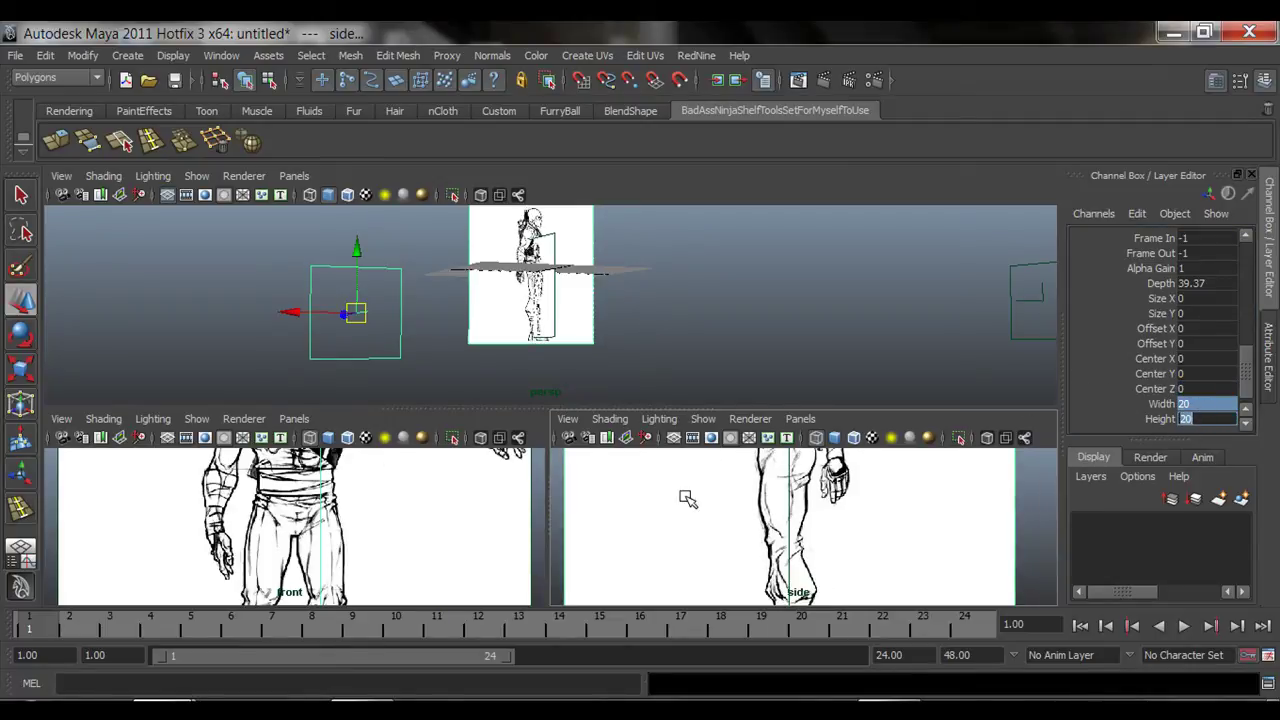
Select the front camera, show its image plane's attributes and set Size X and Size Y to 0
{"action": "left_click", "coordinate": [62, 443]}
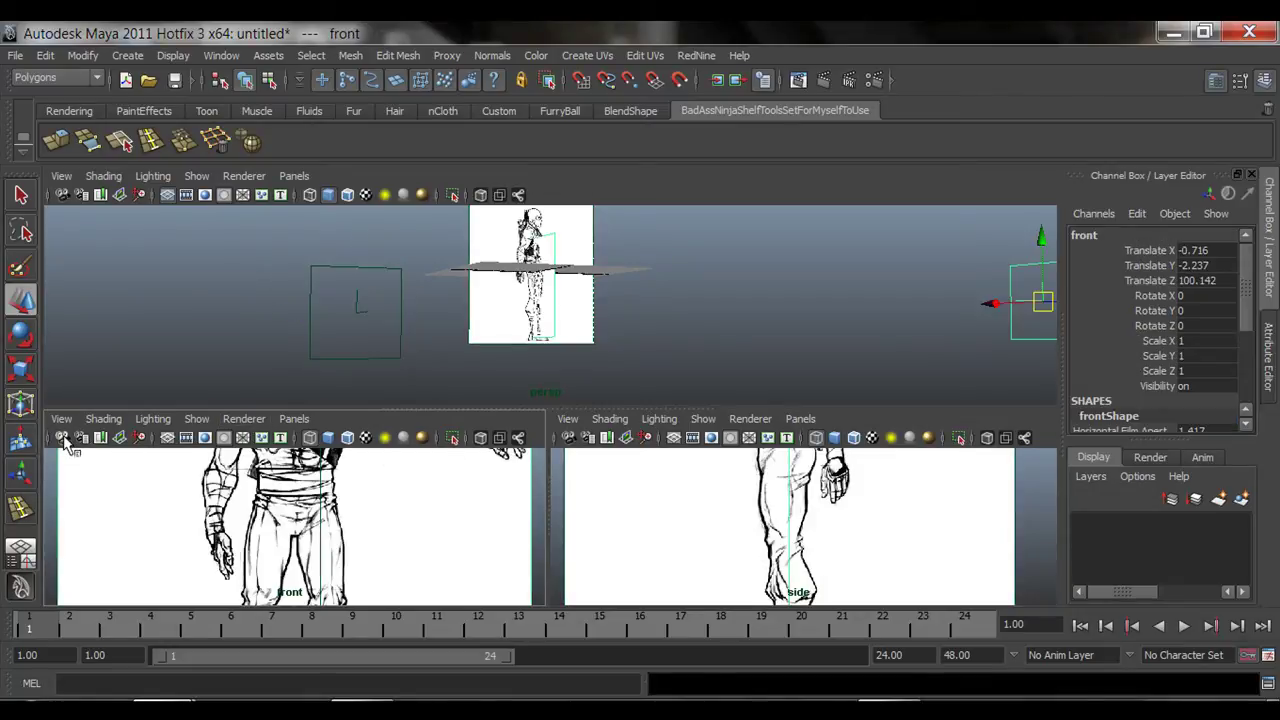
{"action": "left_click_drag", "start_coordinate": [521, 351], "coordinate": [690, 352], "text": "alt"}
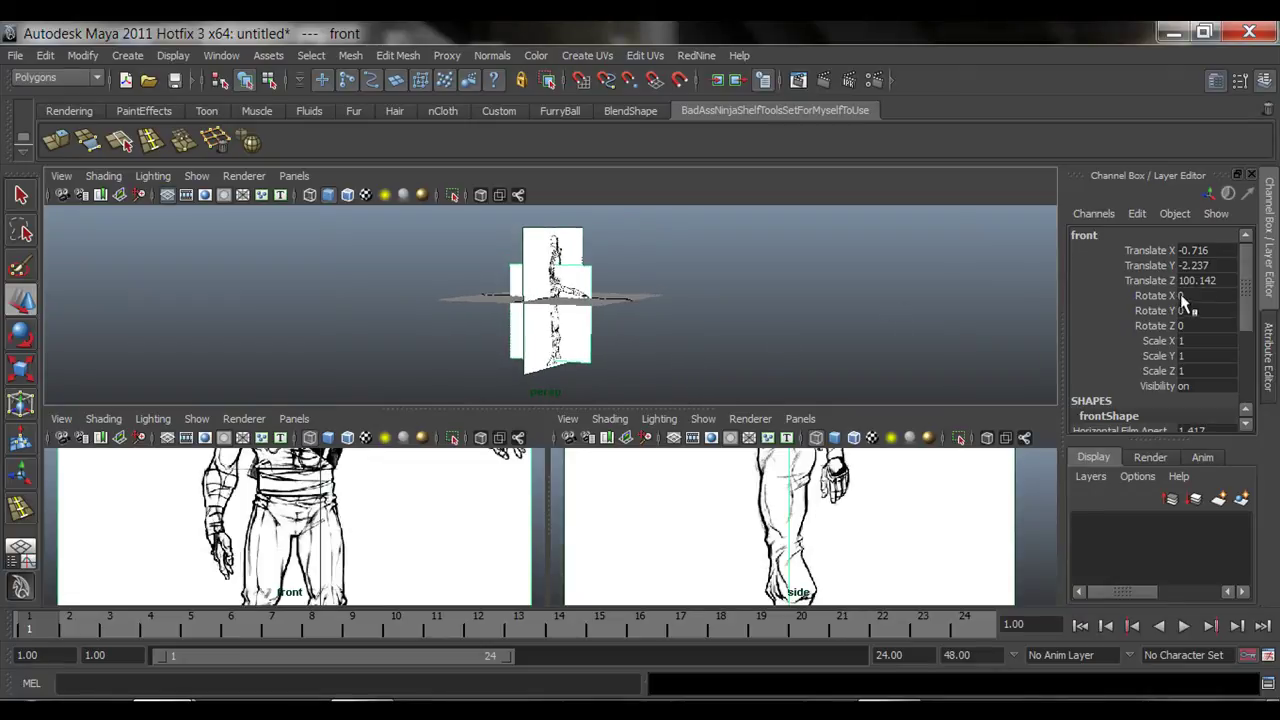
{"action": "scroll", "coordinate": [1183, 312], "scroll_direction": "down", "scroll_amount": 3}
{"action": "left_click", "coordinate": [1118, 411]}
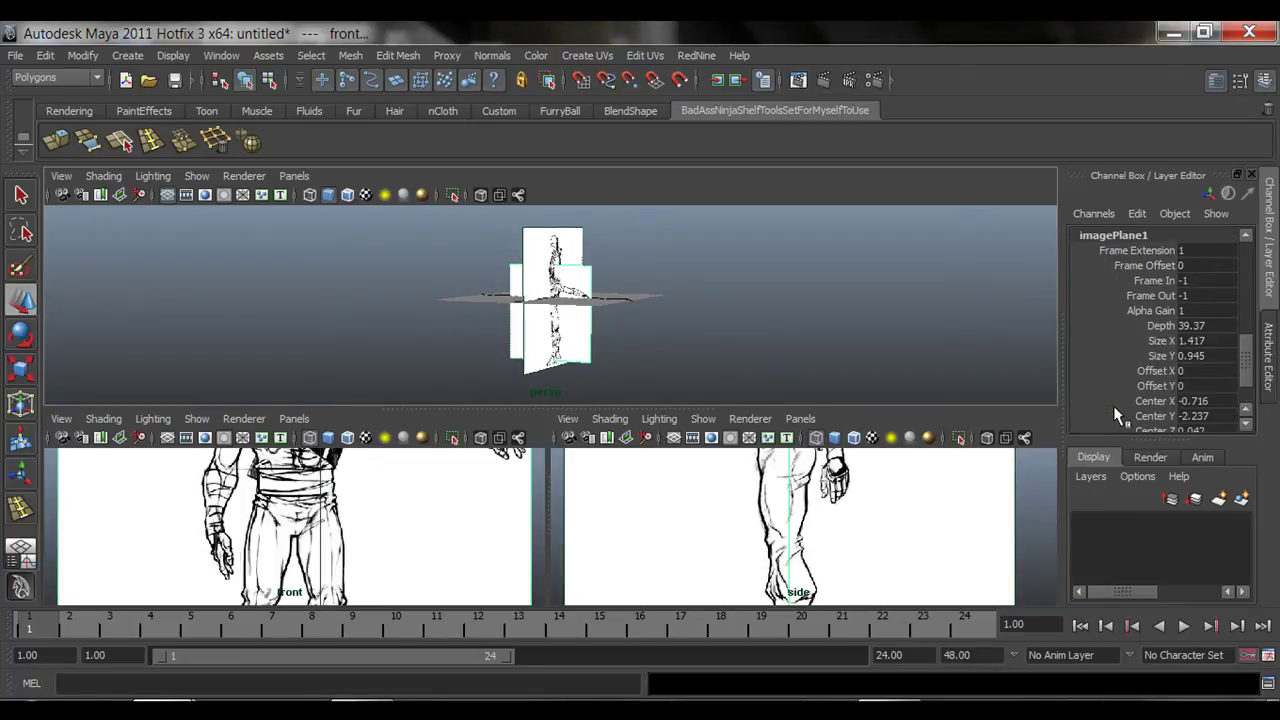
{"action": "left_click", "coordinate": [1190, 341]}
{"action": "type", "text": "0"}
{"action": "key", "text": "Tab"}
Set the front image plane's Center X, Center Y and Center Z to 0
{"action": "left_click", "coordinate": [1194, 358]}
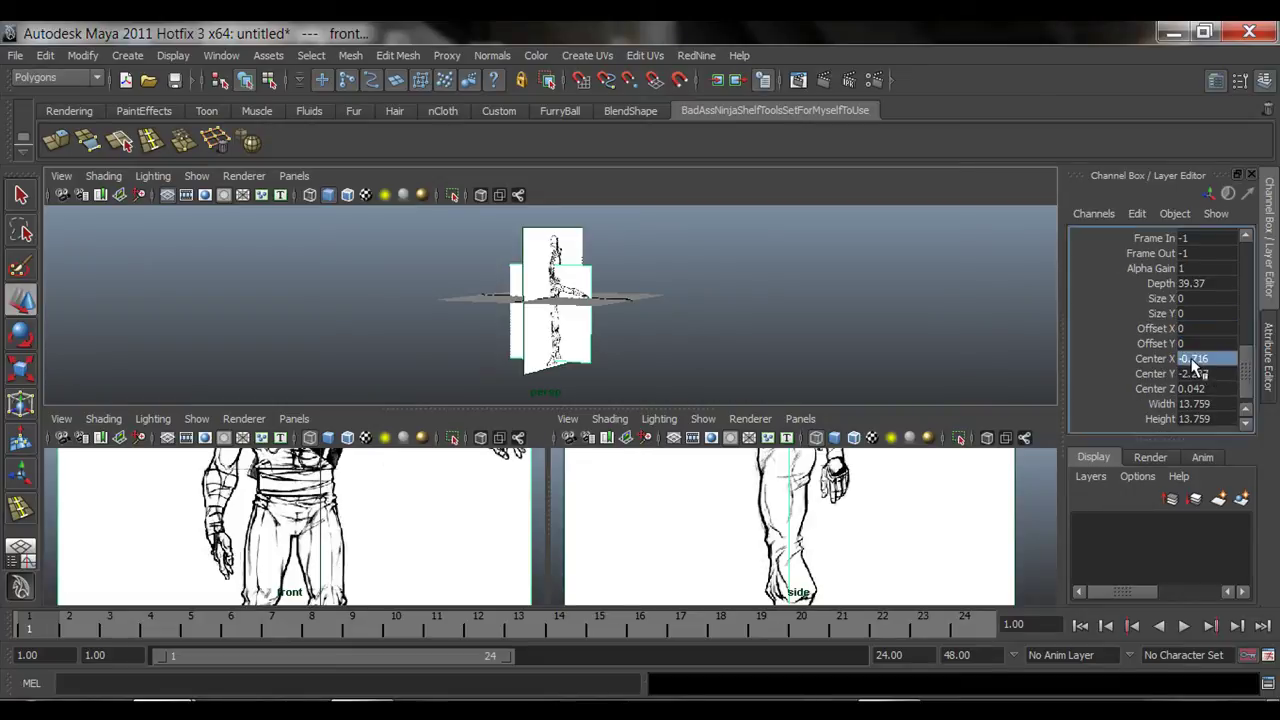
{"action": "type", "text": "0"}
{"action": "key", "text": "Tab"}
{"action": "type", "text": "0"}
{"action": "key", "text": "Tab"}
{"action": "type", "text": "0"}
{"action": "key", "text": "Return"}
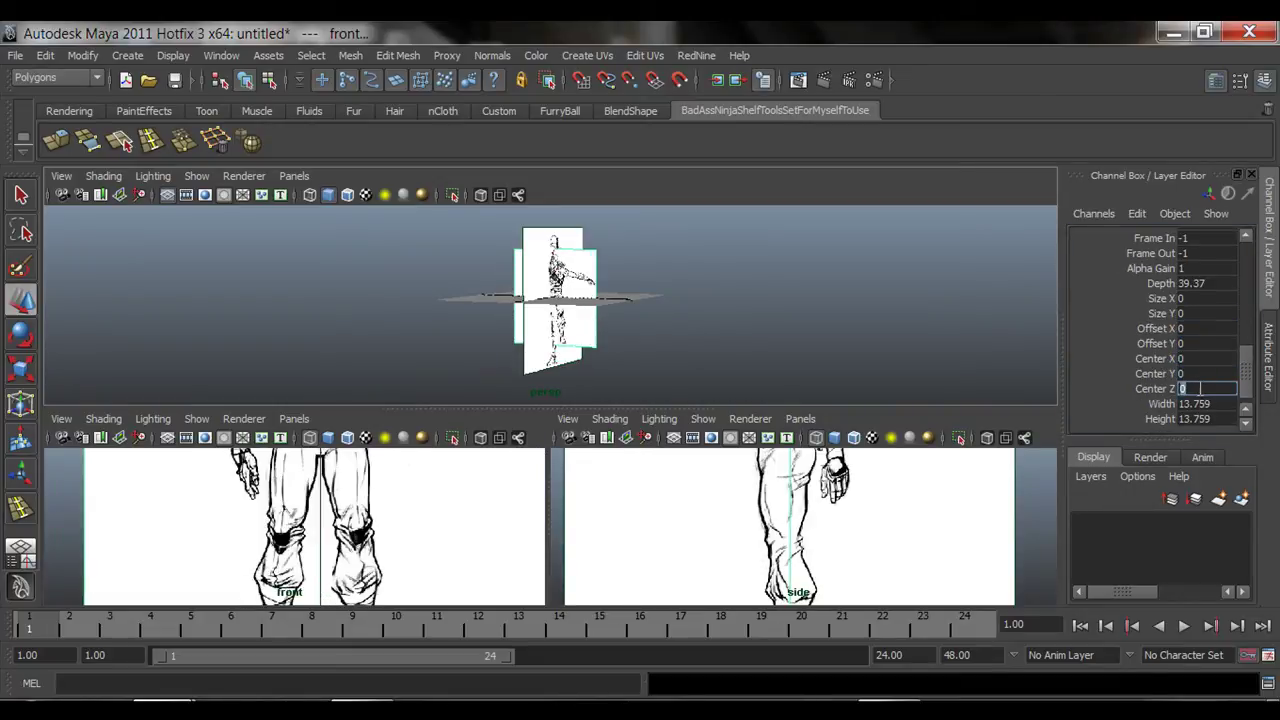
Set the front image plane's Width and Height to 20
{"action": "left_click", "coordinate": [1194, 404]}
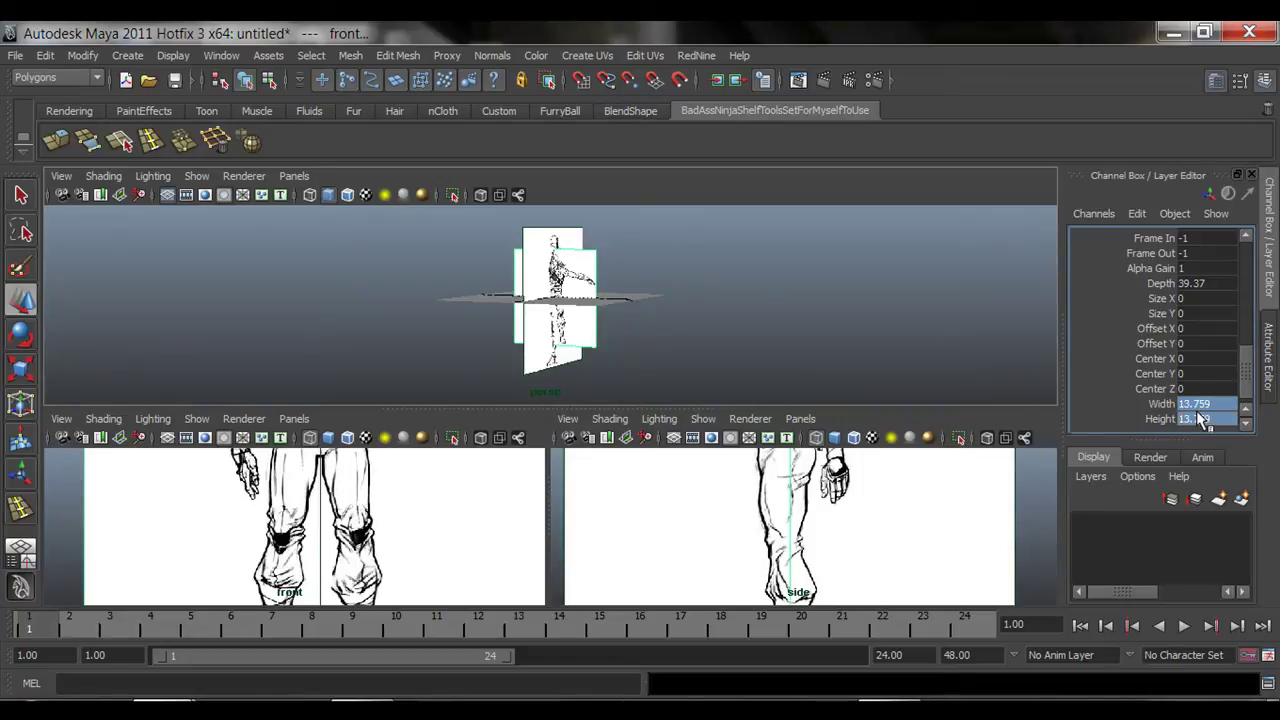
{"action": "left_click", "coordinate": [1200, 419]}
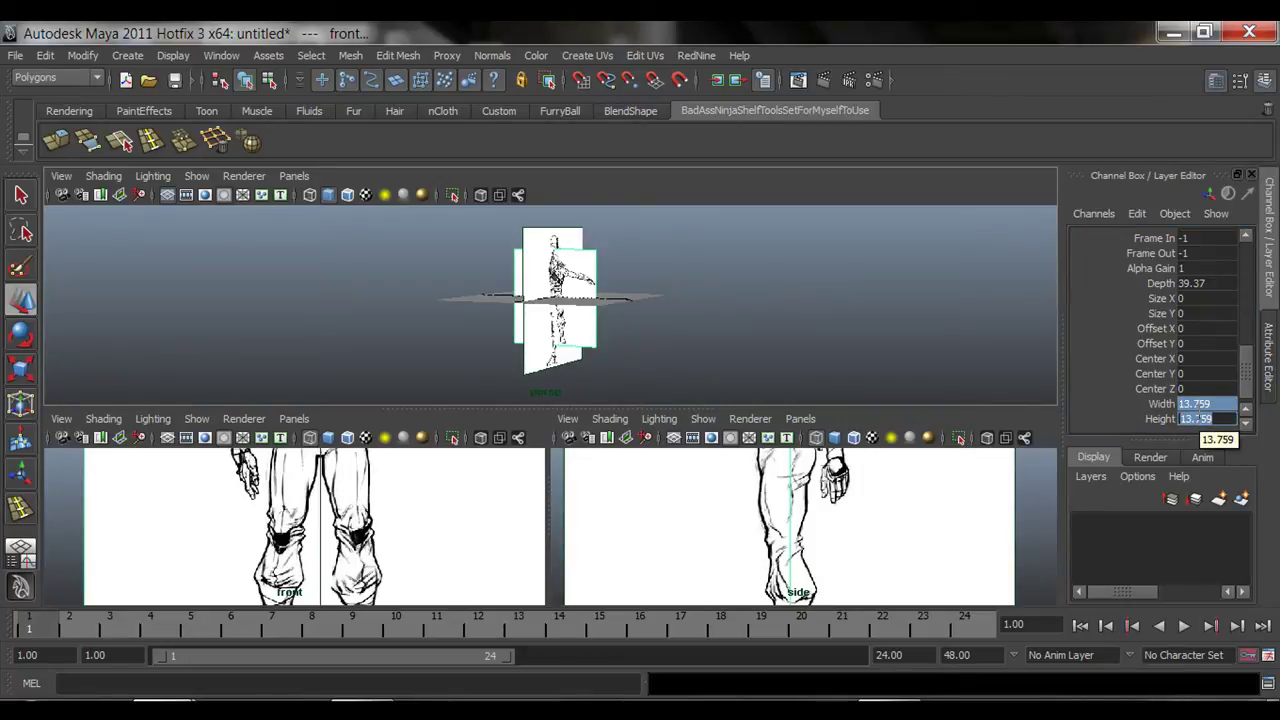
{"action": "type", "text": "20"}
{"action": "key", "text": "Return"}
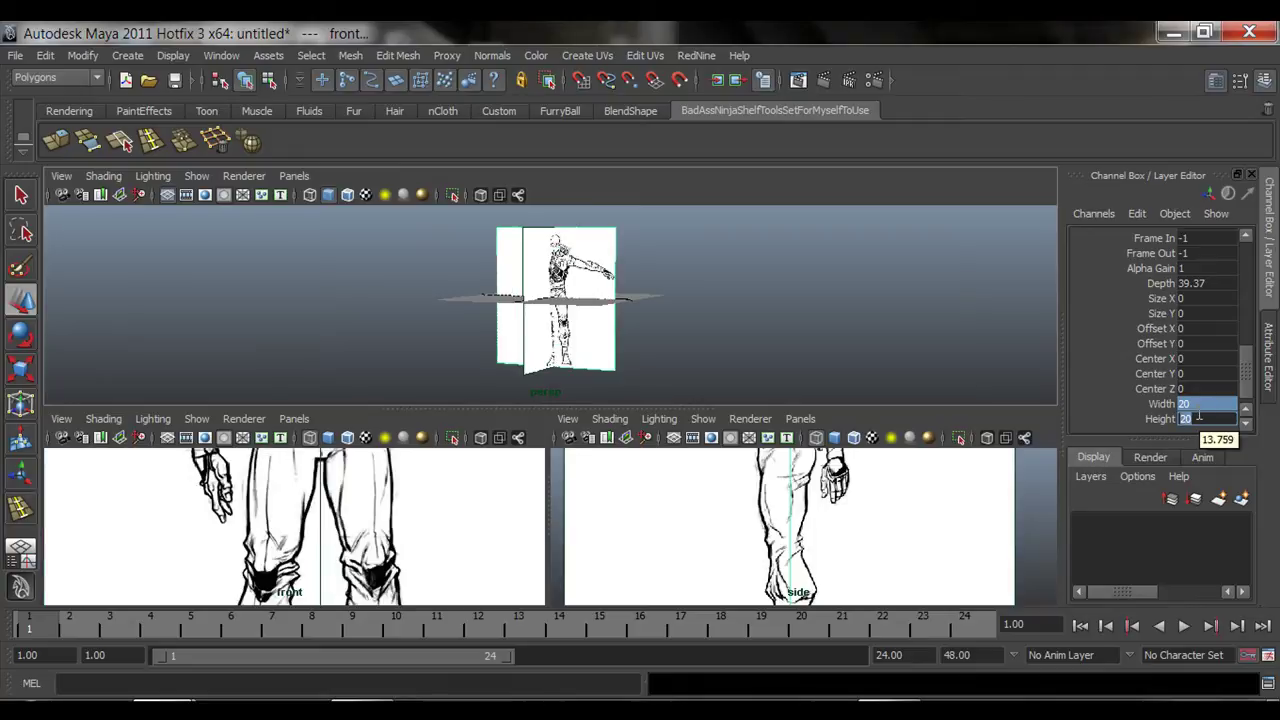
Clear the selection and examine in a maximized perspective view how the front and side drawings line up from head to feet
{"action": "left_click", "coordinate": [685, 306]}
{"action": "key", "text": "space"}
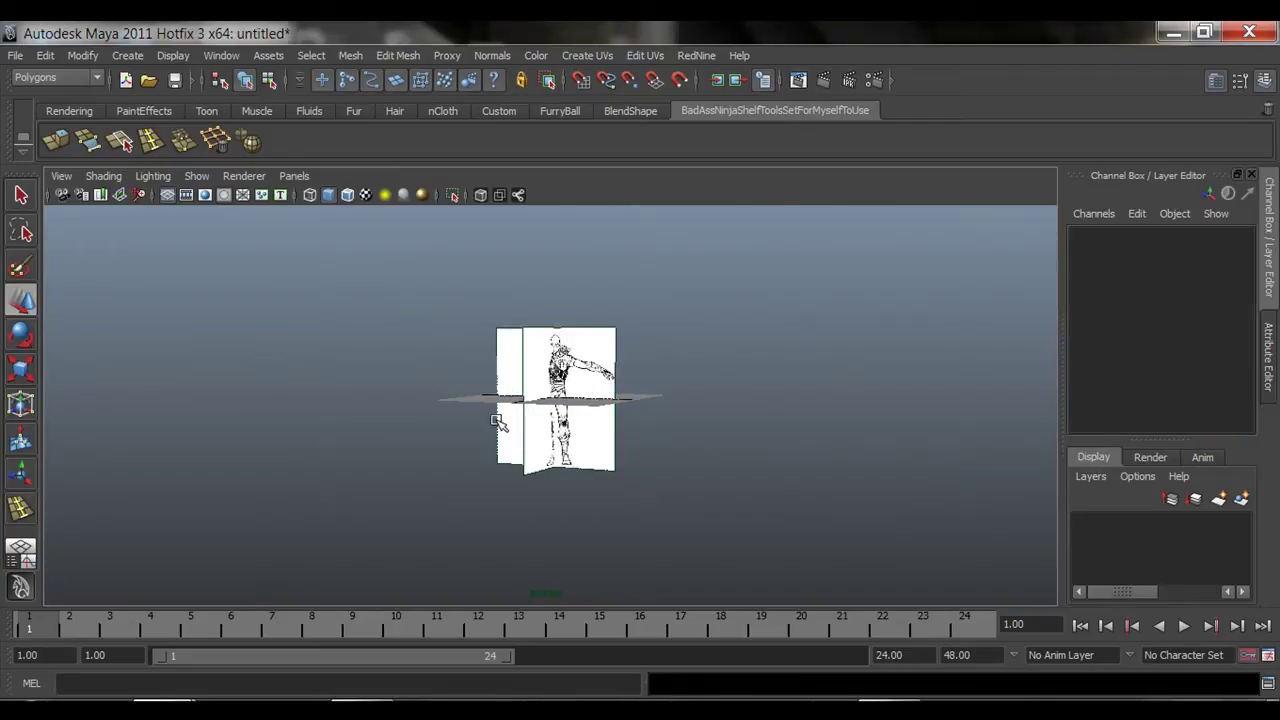
{"action": "scroll", "coordinate": [443, 434], "scroll_direction": "up", "scroll_amount": 8}
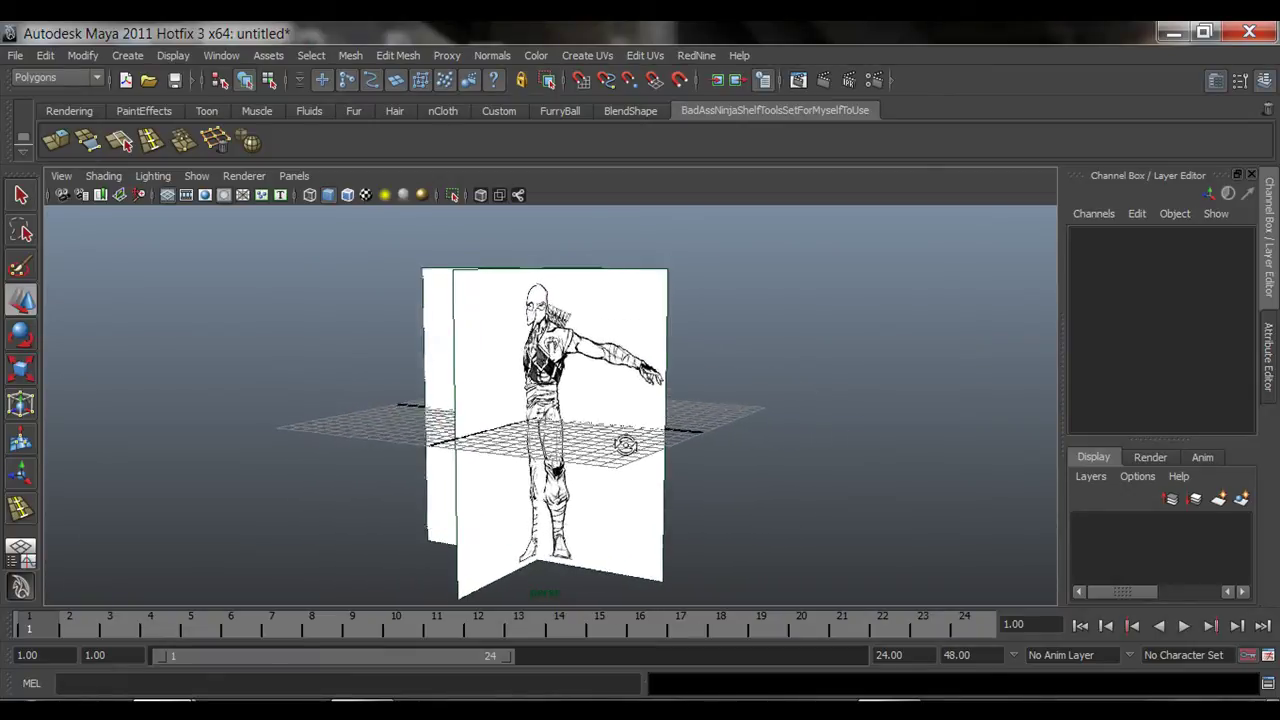
{"action": "scroll", "coordinate": [626, 444], "scroll_direction": "up", "scroll_amount": 5}
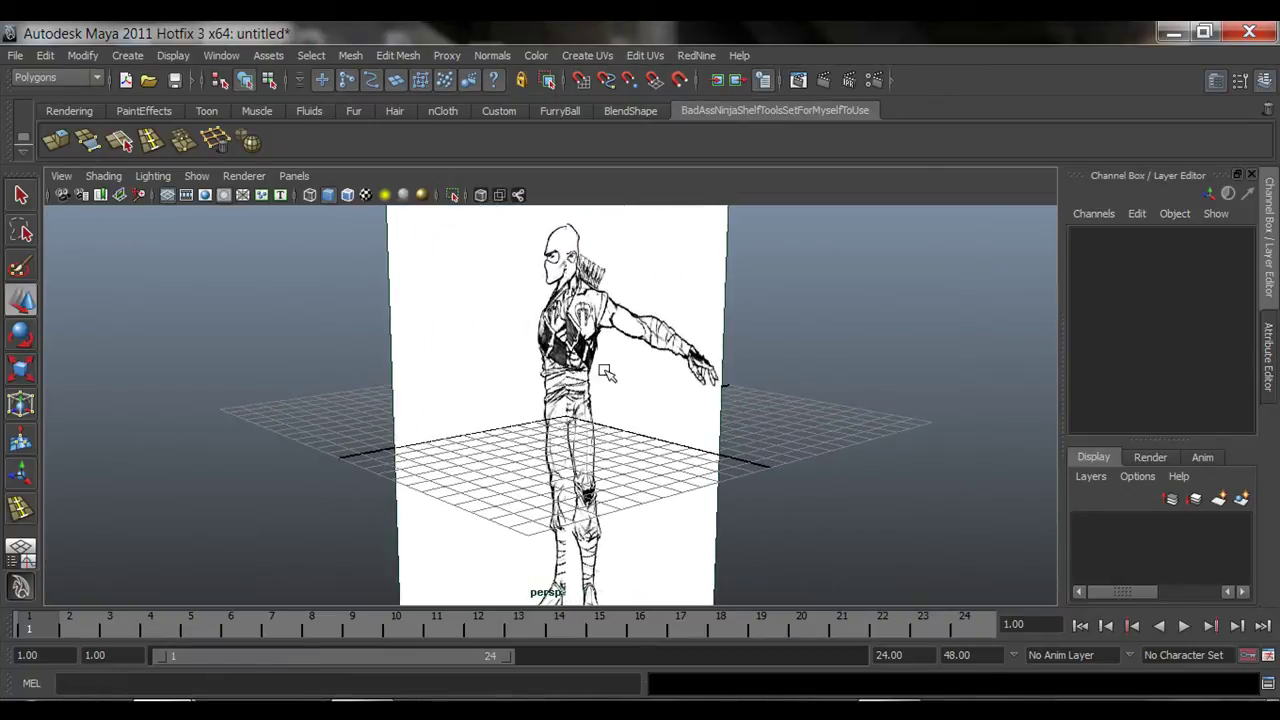
{"action": "mouse_move", "coordinate": [608, 374]}
{"action": "left_mouse_down", "text": "alt"}
{"action": "mouse_move", "coordinate": [686, 371]}
{"action": "mouse_move", "coordinate": [650, 424]}
{"action": "mouse_move", "coordinate": [657, 457]}
{"action": "mouse_move", "coordinate": [640, 452]}
{"action": "mouse_move", "coordinate": [618, 390]}
{"action": "left_mouse_up", "text": "alt"}
{"action": "scroll", "coordinate": [630, 420], "scroll_direction": "up", "scroll_amount": 8}
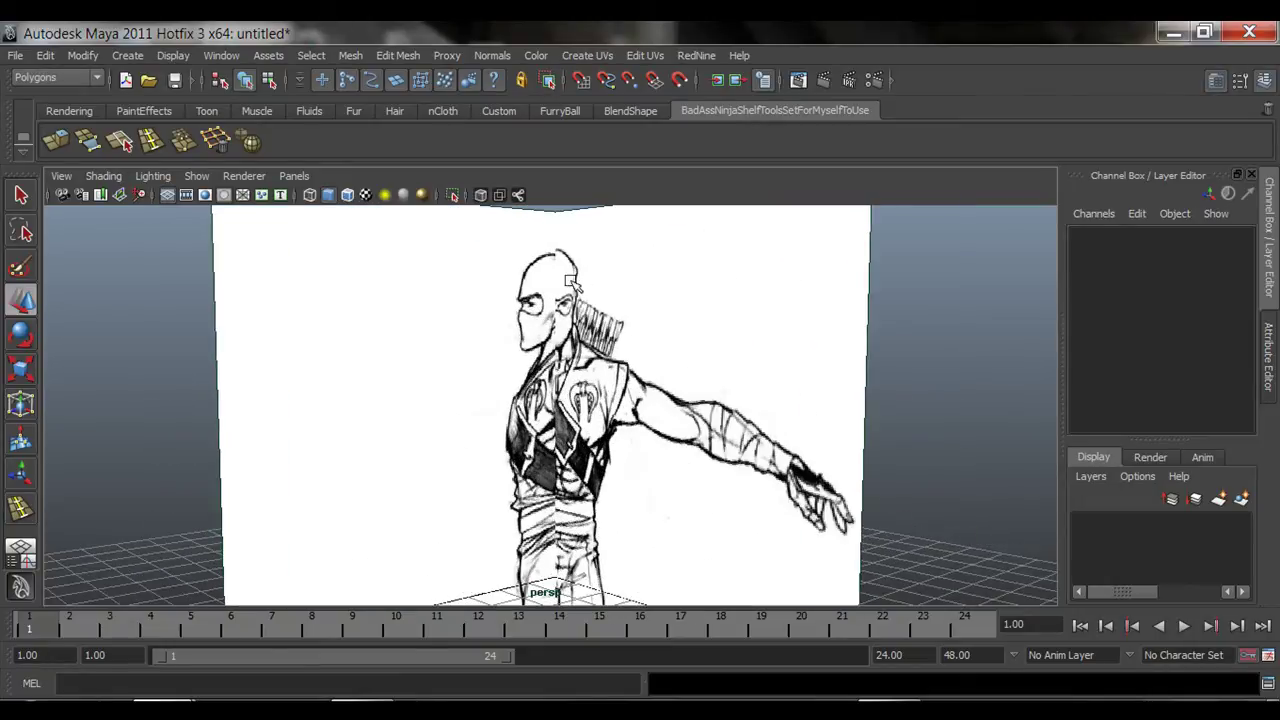
{"action": "key", "text": "q"}
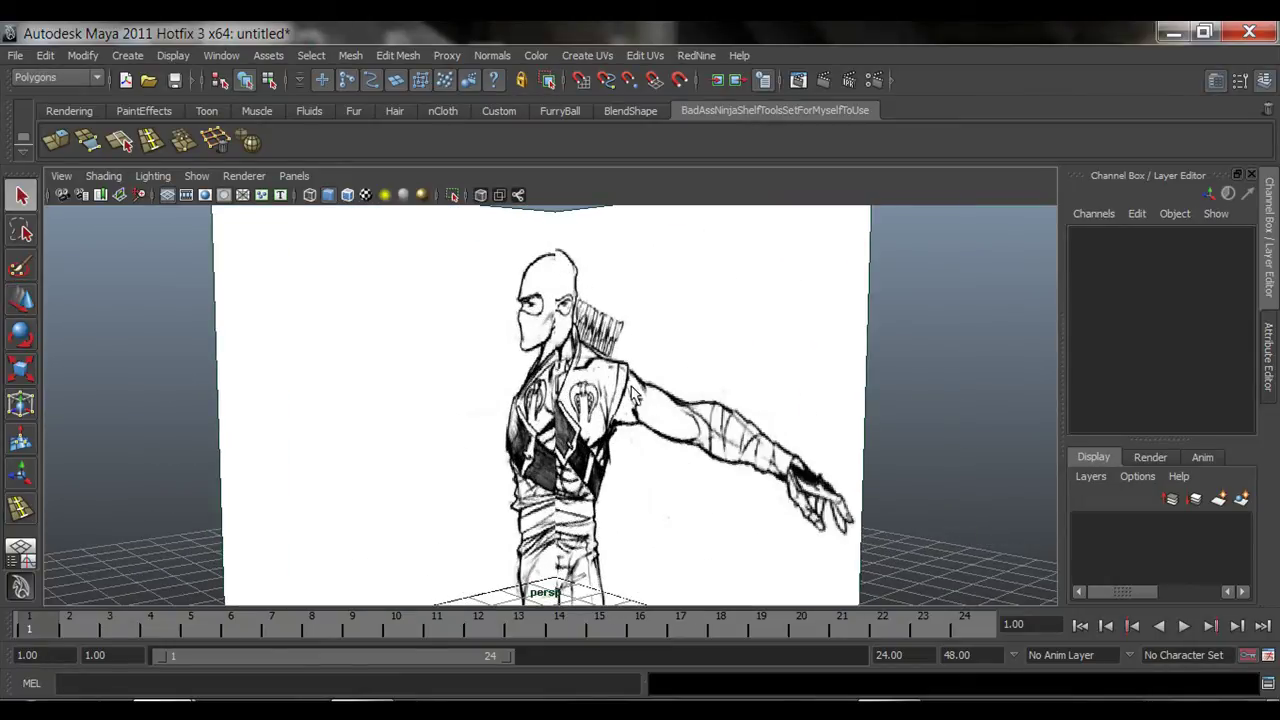
{"action": "left_click_drag", "start_coordinate": [634, 395], "coordinate": [545, 575], "text": "alt"}
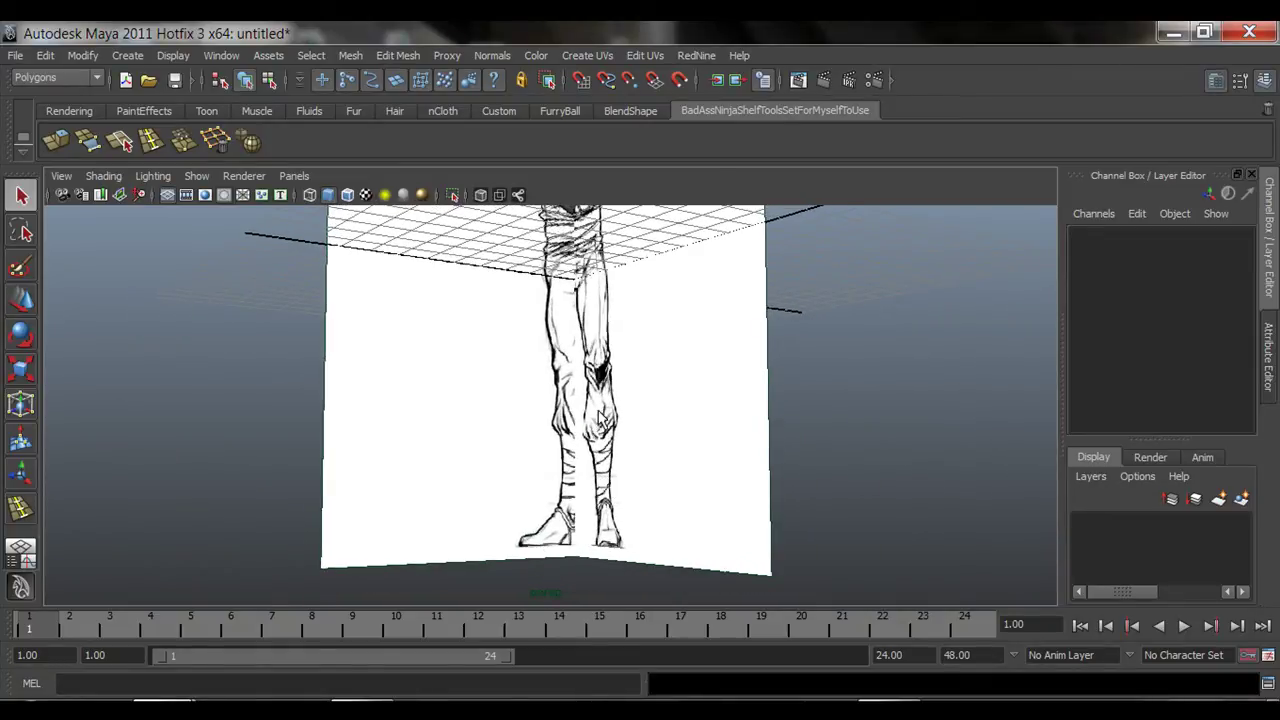
{"action": "left_click_drag", "start_coordinate": [600, 420], "coordinate": [609, 491], "text": "alt"}
{"action": "left_click_drag", "start_coordinate": [598, 358], "coordinate": [570, 373], "text": "alt"}
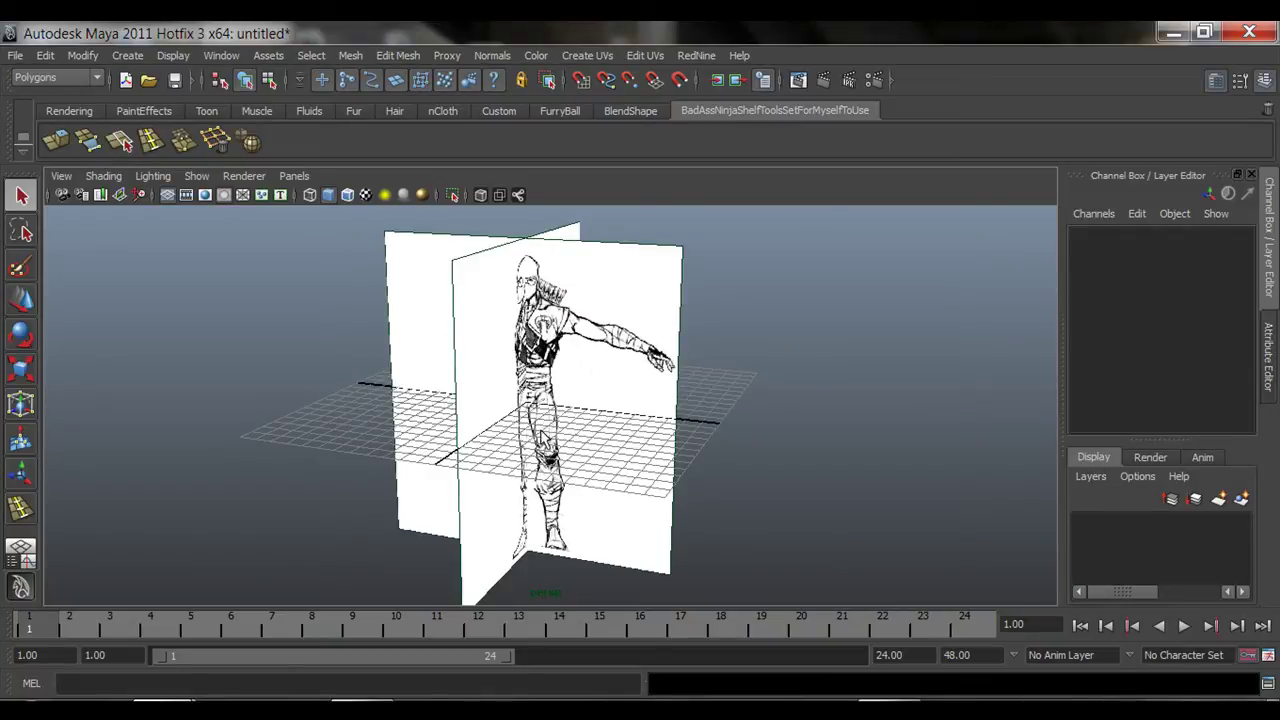
{"action": "left_click_drag", "start_coordinate": [542, 398], "coordinate": [543, 420], "text": "alt"}
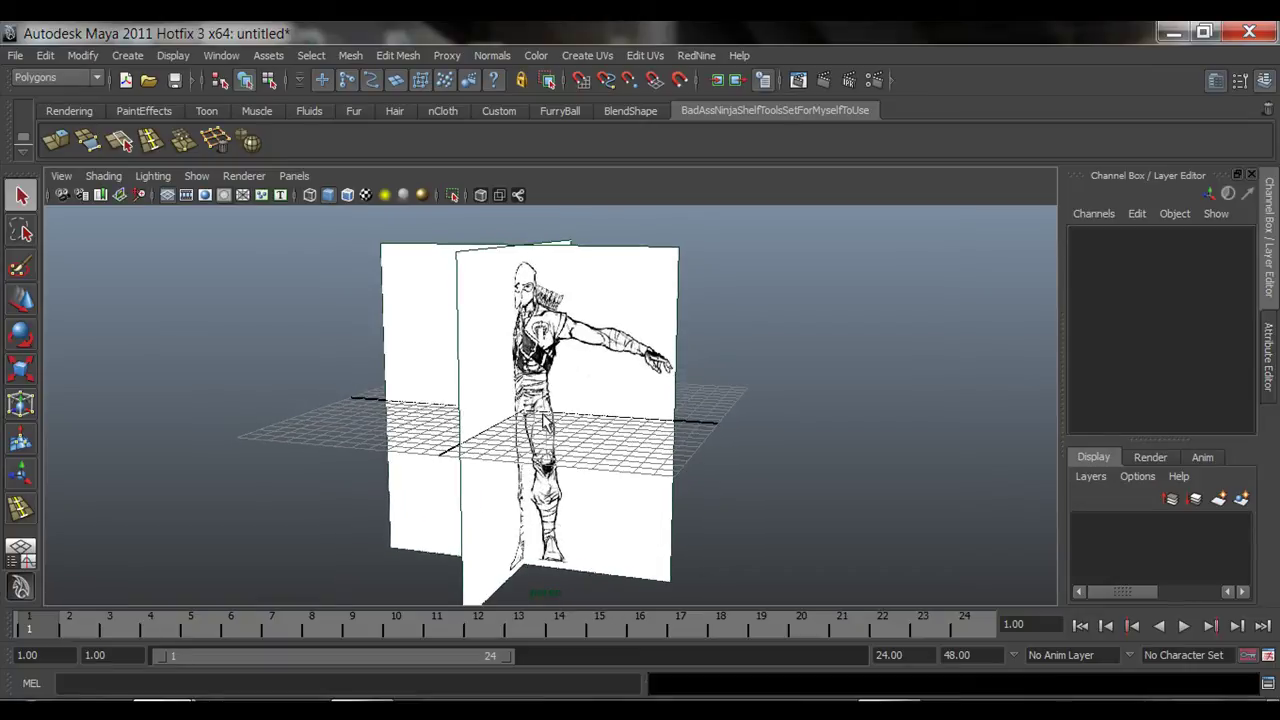
Show the front image plane's attributes and push the plane back behind the grid to a Center Z of -12.4
{"action": "key", "text": "space"}
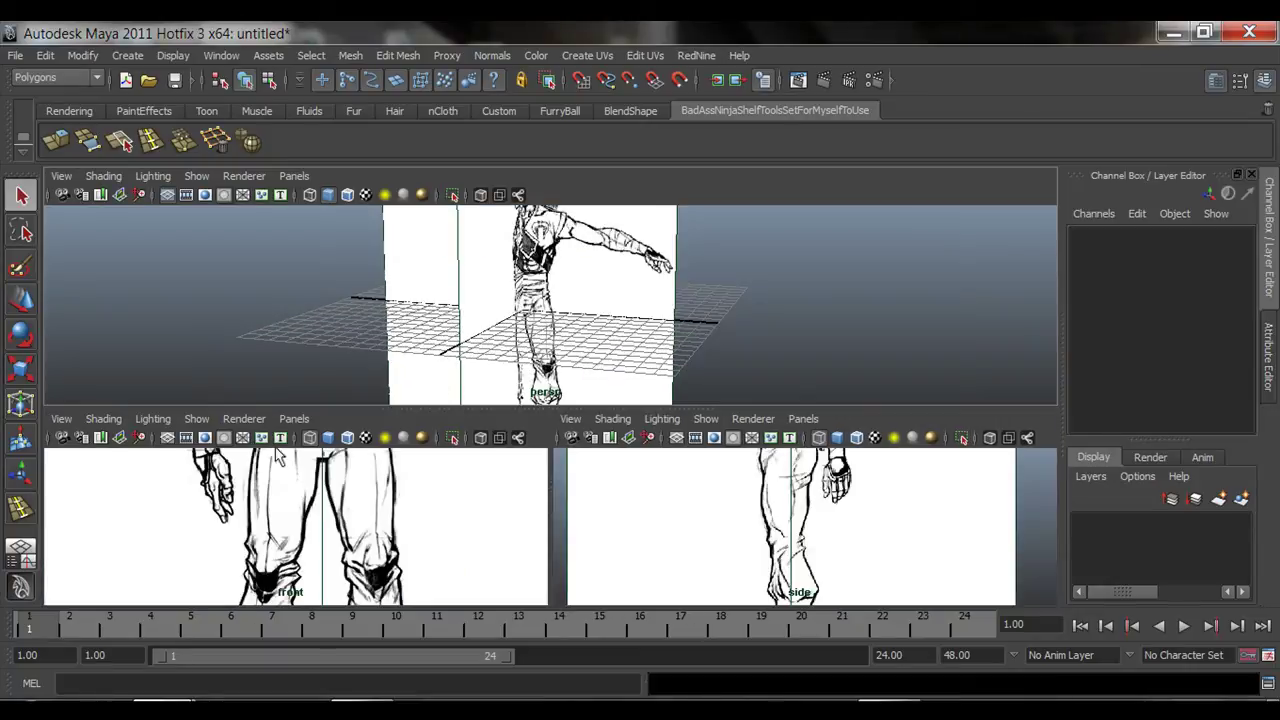
{"action": "scroll", "coordinate": [338, 587], "scroll_direction": "down", "scroll_amount": 5}
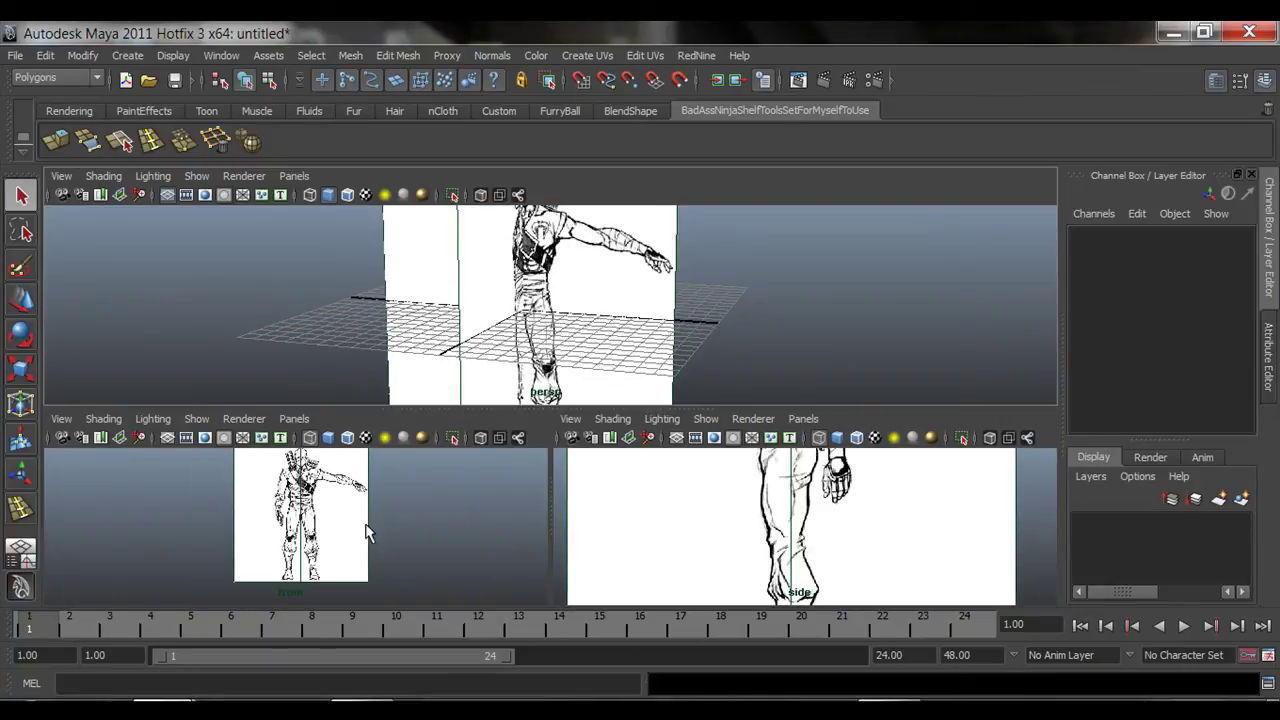
{"action": "left_click", "coordinate": [62, 438]}
{"action": "scroll", "coordinate": [1198, 330], "scroll_direction": "down", "scroll_amount": 5}
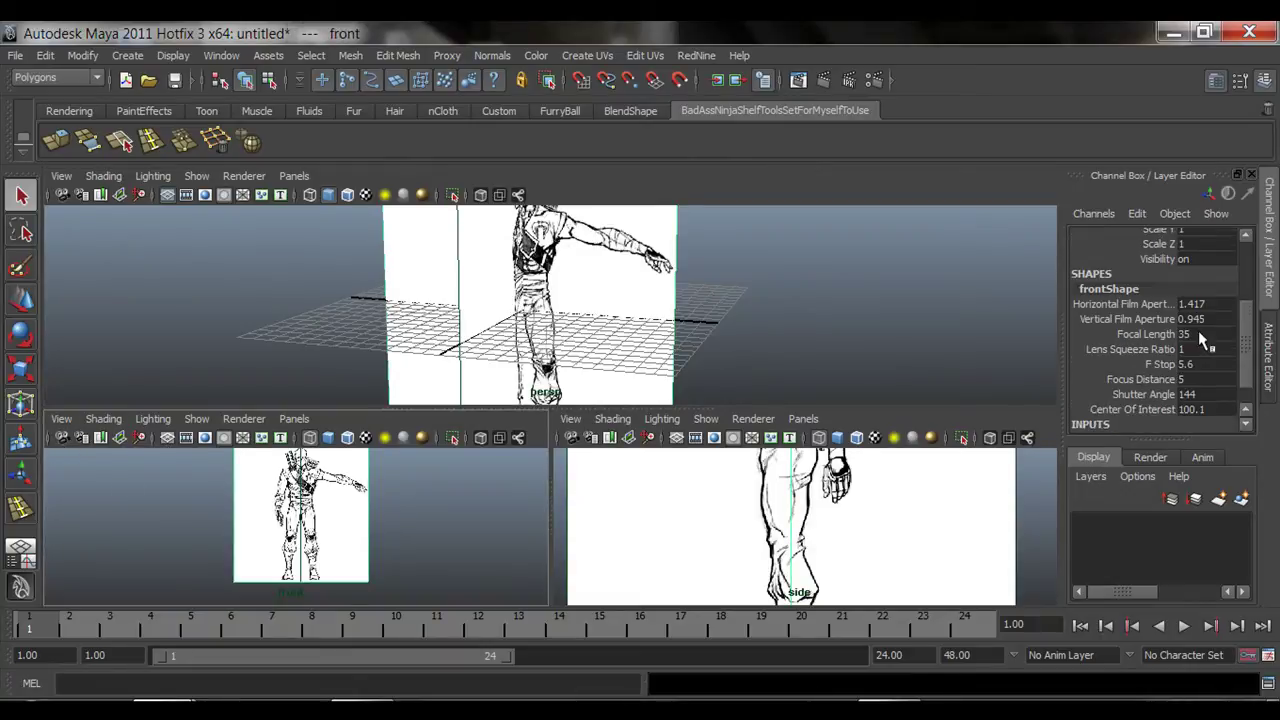
{"action": "left_click", "coordinate": [1120, 409]}
{"action": "scroll", "coordinate": [1152, 349], "scroll_direction": "down", "scroll_amount": 3}
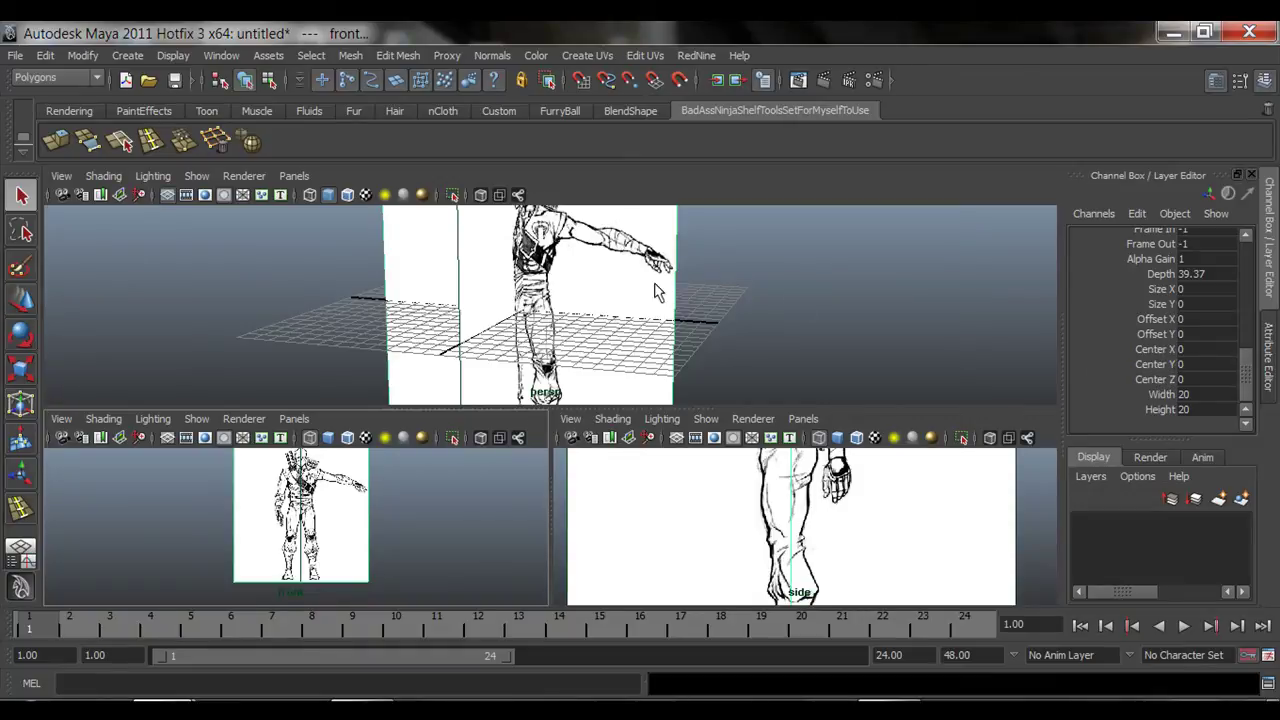
{"action": "left_click_drag", "start_coordinate": [960, 340], "coordinate": [600, 325], "text": "alt"}
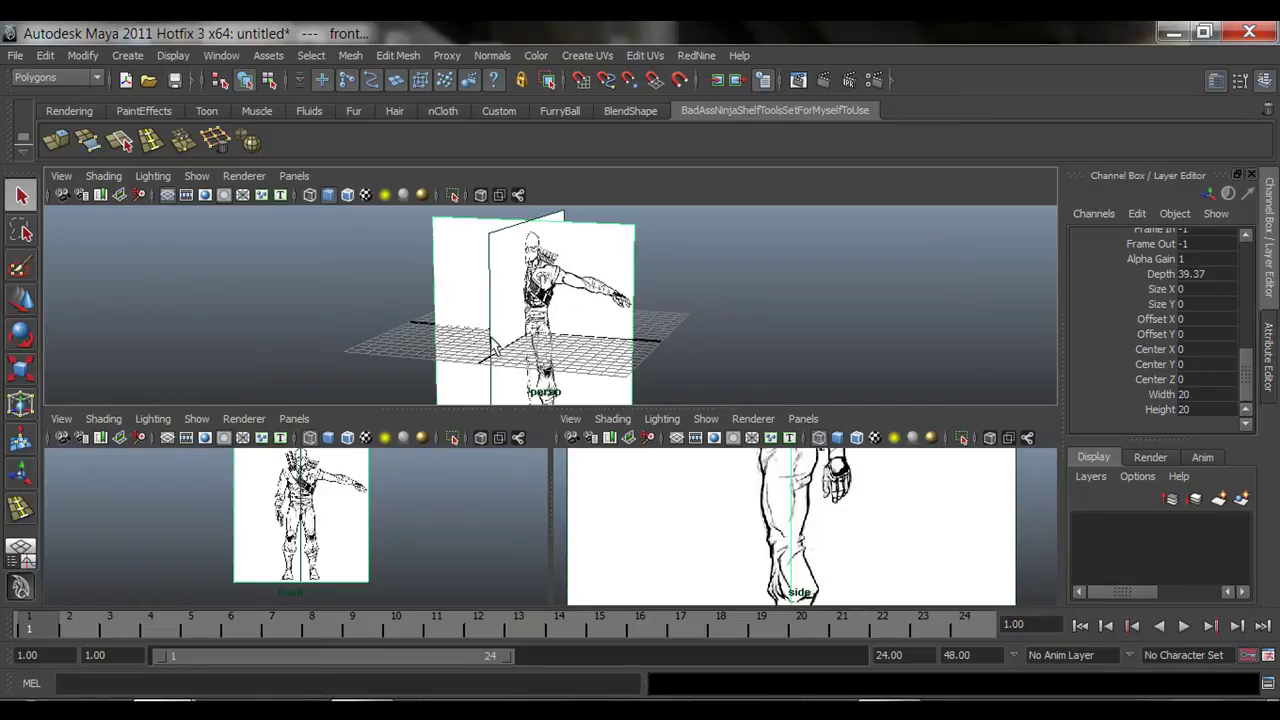
{"action": "left_click", "coordinate": [1160, 380]}
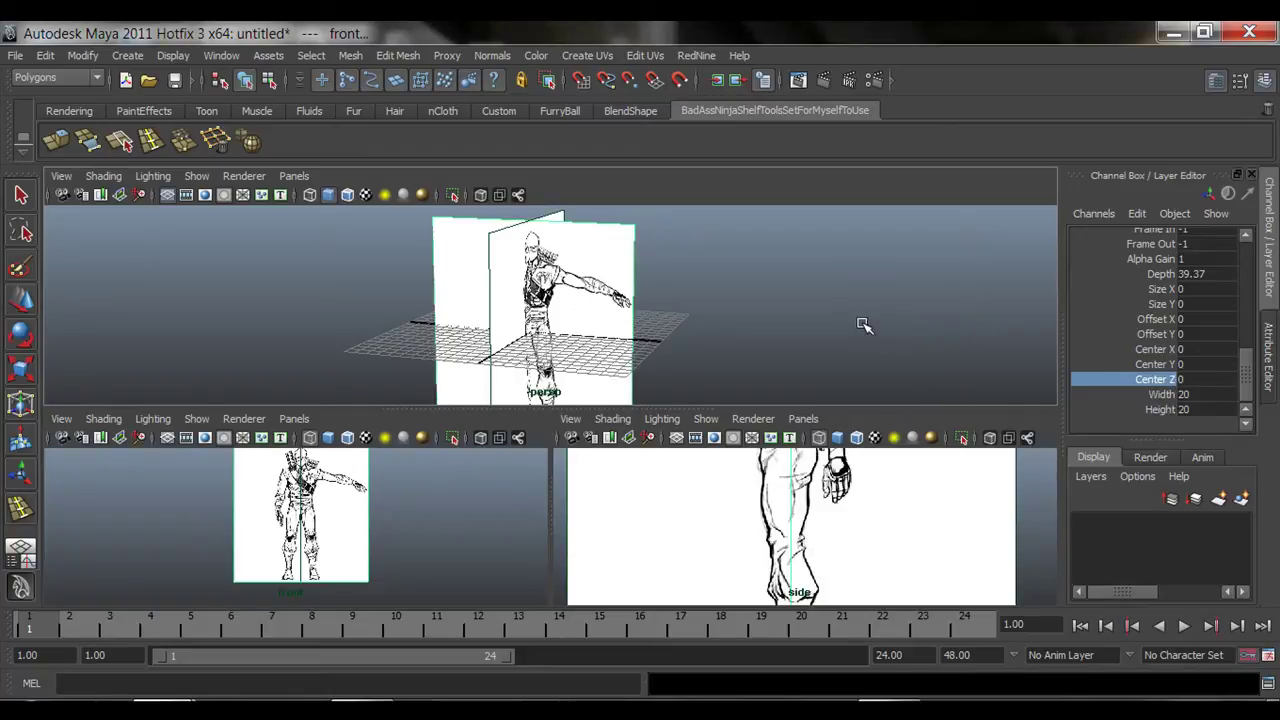
{"action": "middle_click_drag", "start_coordinate": [854, 323], "coordinate": [743, 381]}
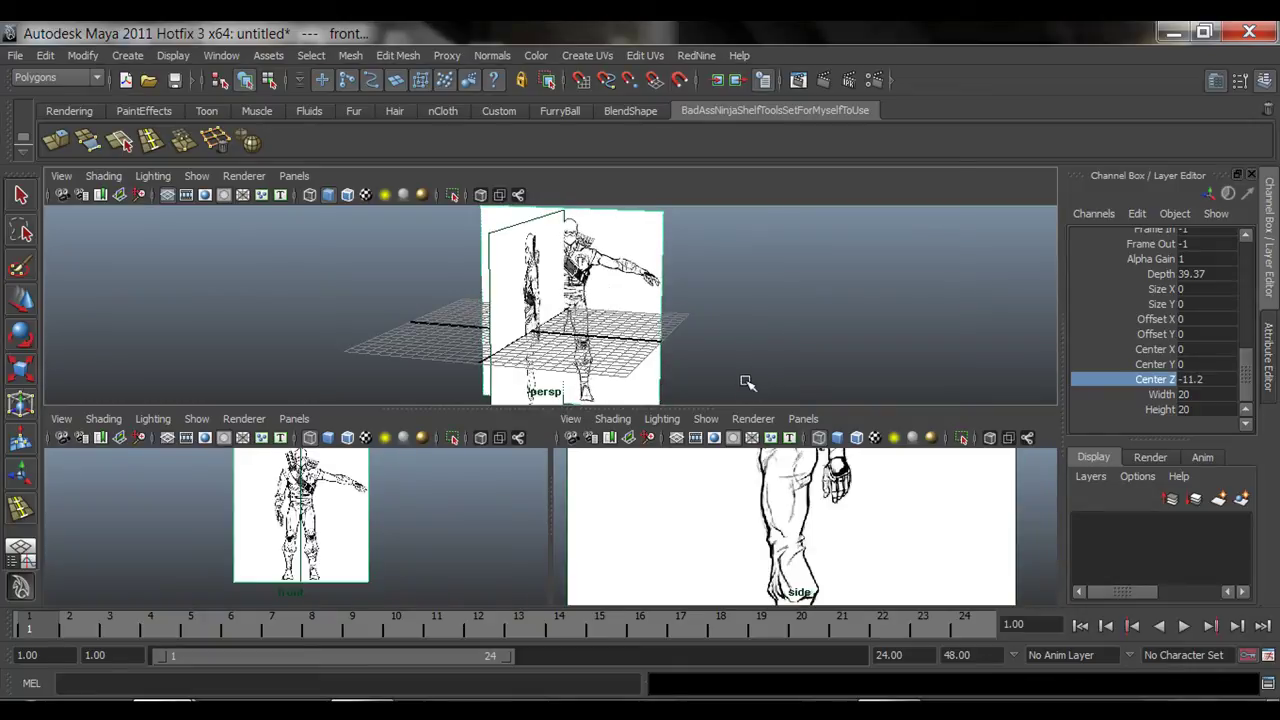
{"action": "left_click_drag", "start_coordinate": [722, 338], "coordinate": [651, 306], "text": "alt"}
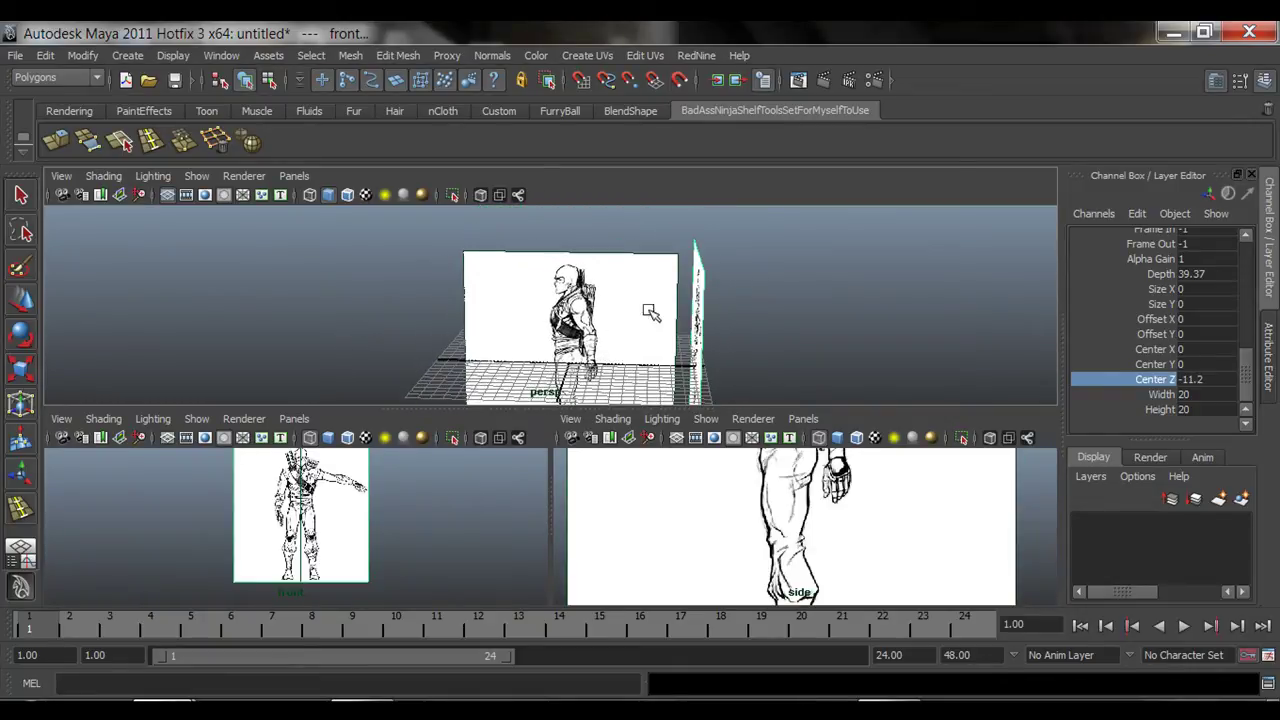
{"action": "middle_click_drag", "start_coordinate": [768, 359], "coordinate": [757, 362]}
{"action": "left_click_drag", "start_coordinate": [705, 325], "coordinate": [811, 326], "text": "alt"}
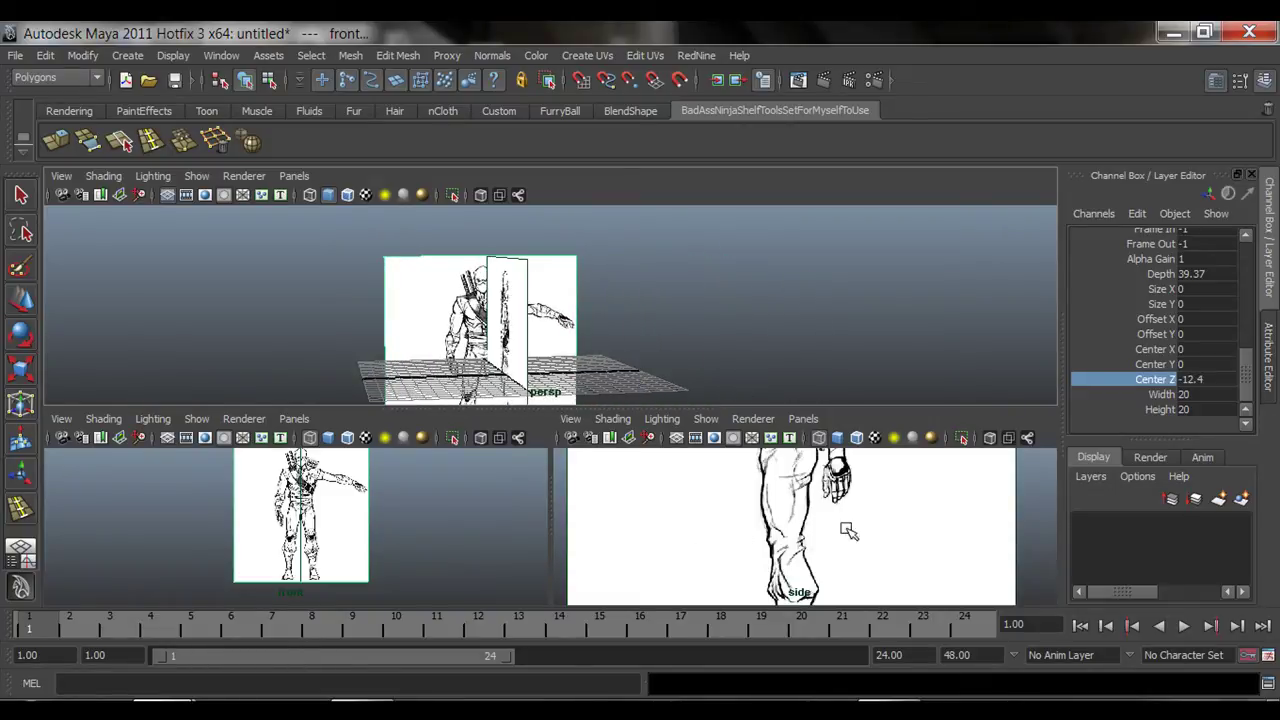
Select the side camera, show its image plane's attributes and shift the plane sideways to a Center X of -9.7
{"action": "left_click", "coordinate": [570, 437]}
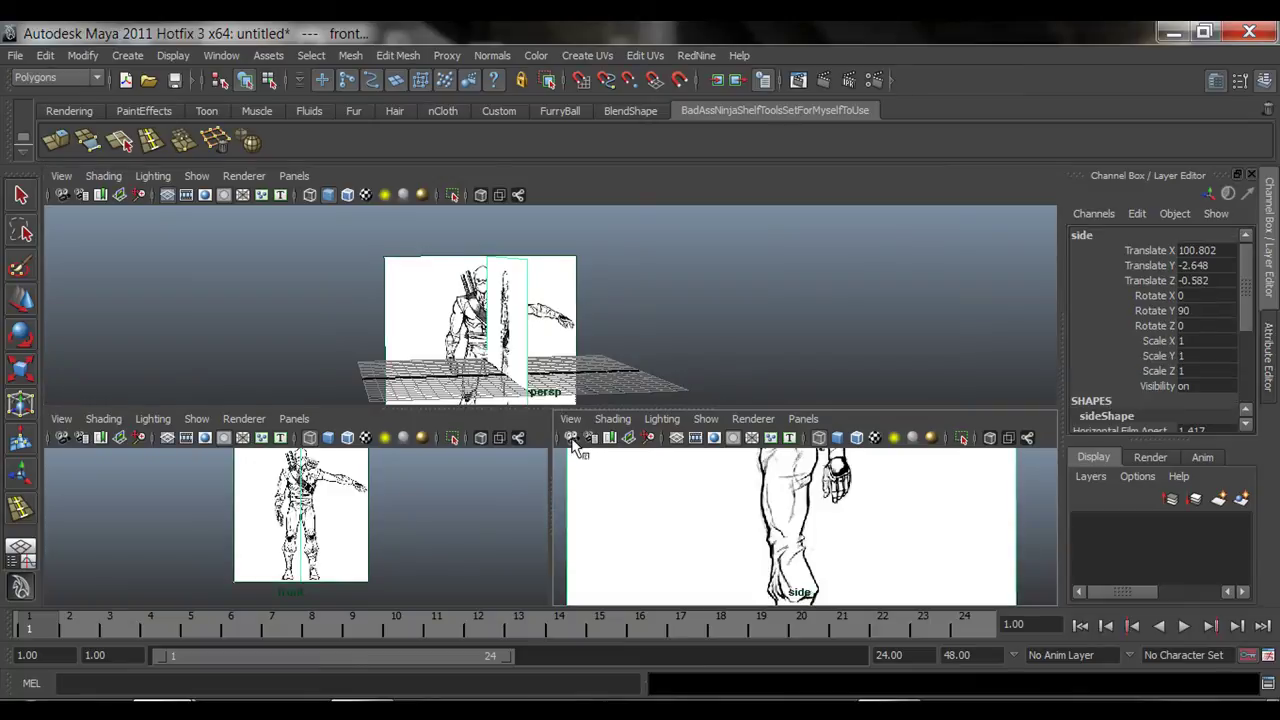
{"action": "scroll", "coordinate": [1164, 346], "scroll_direction": "down", "scroll_amount": 3}
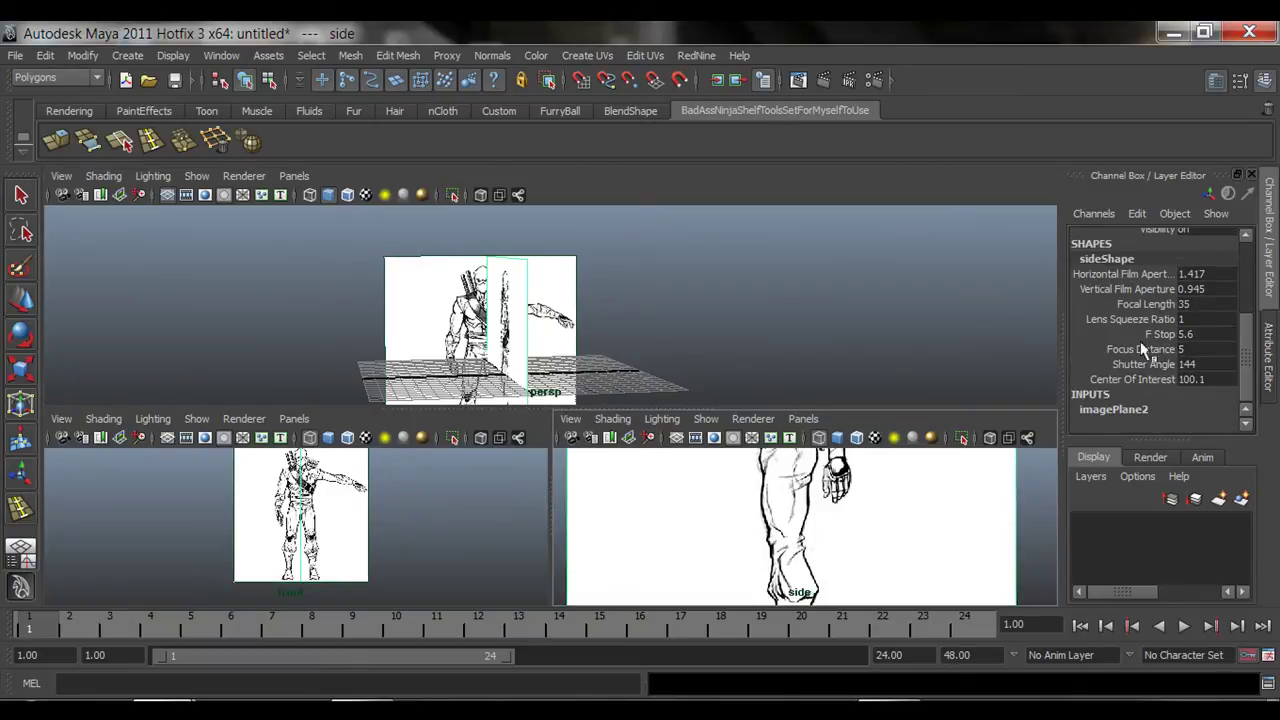
{"action": "left_click", "coordinate": [1108, 408]}
{"action": "scroll", "coordinate": [1153, 315], "scroll_direction": "down", "scroll_amount": 2}
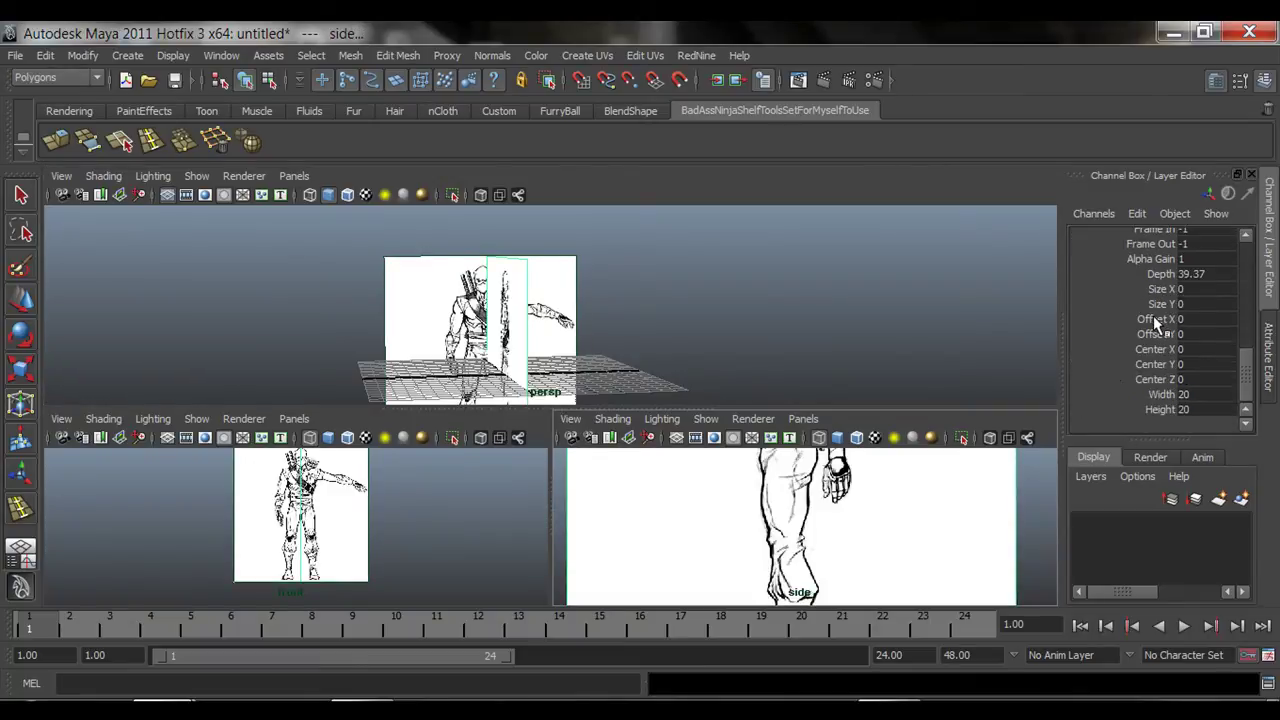
{"action": "left_click_drag", "start_coordinate": [703, 325], "coordinate": [594, 332], "text": "alt"}
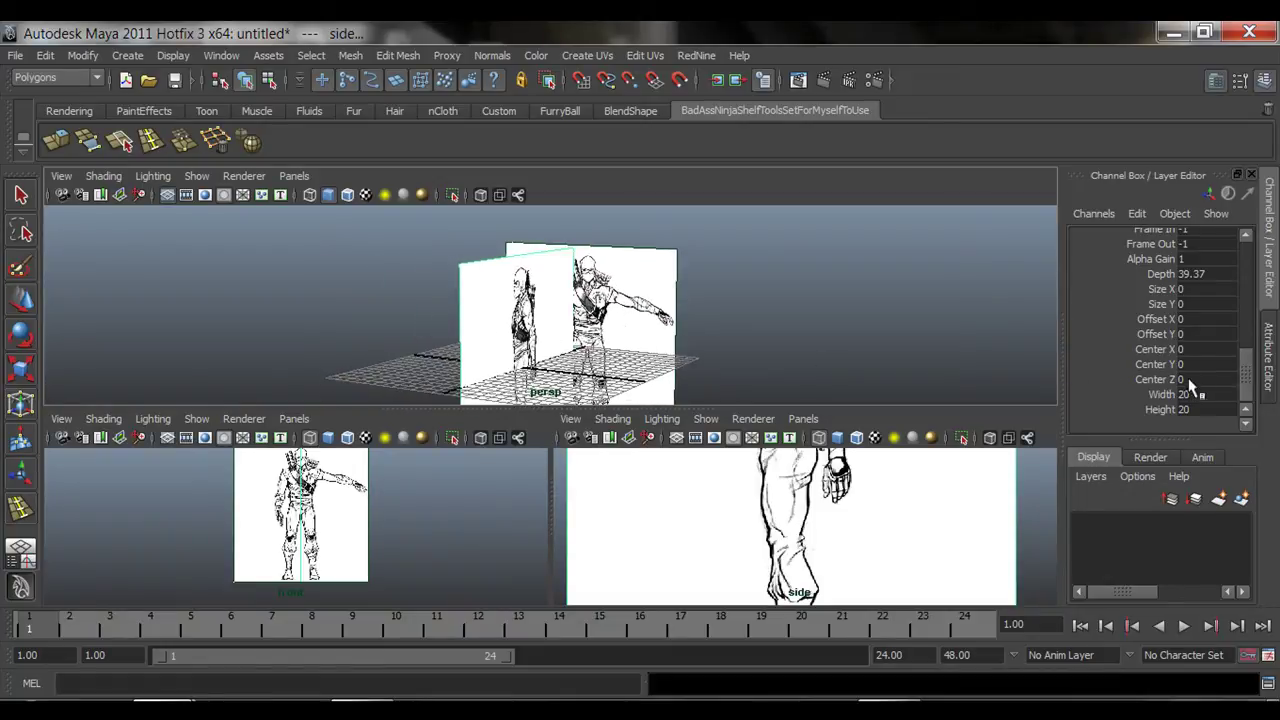
{"action": "left_click", "coordinate": [1155, 350]}
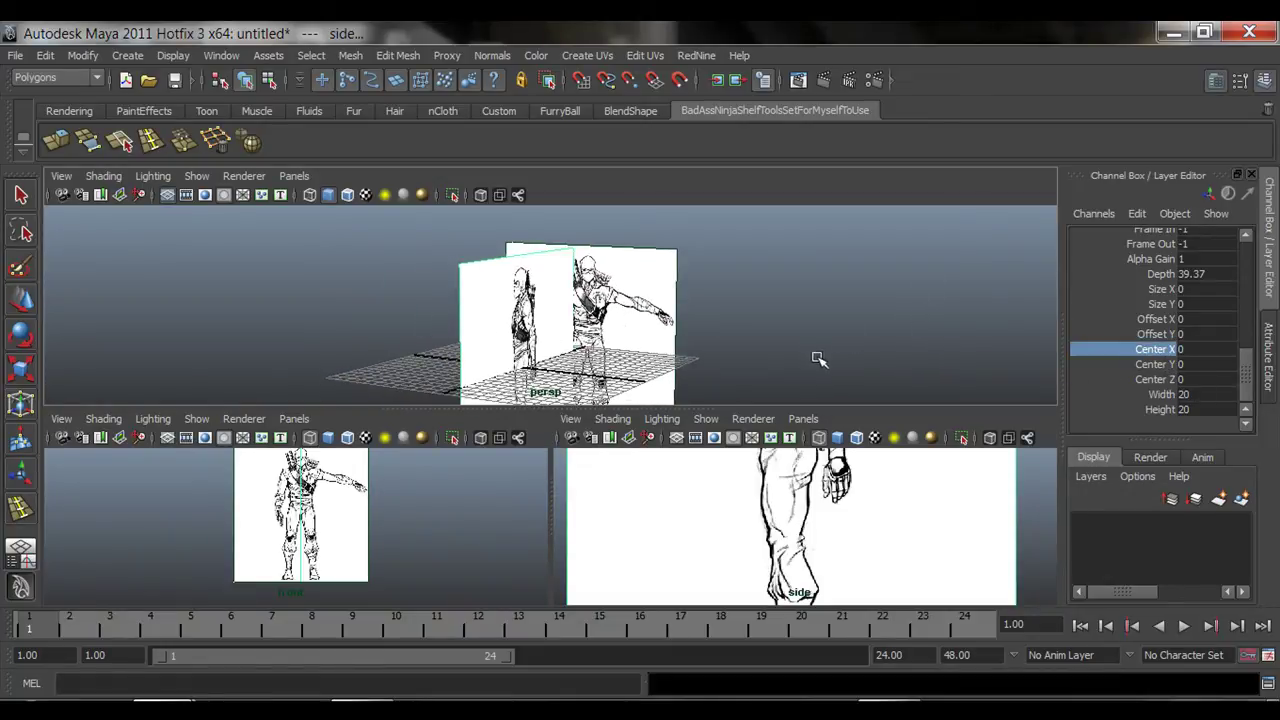
{"action": "middle_click_drag", "start_coordinate": [857, 358], "coordinate": [765, 383]}
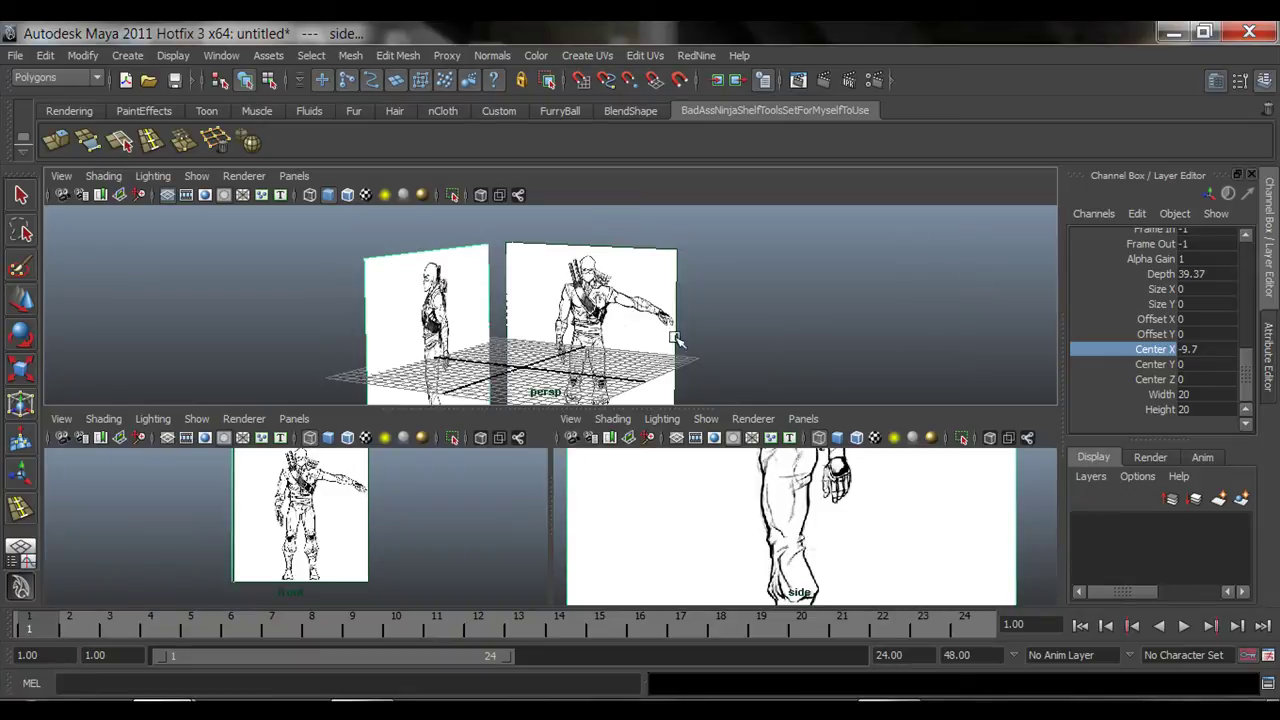
Create a polygon cylinder at the origin in the maximized perspective view and inspect it against the offset image planes
{"action": "key", "text": "space"}
{"action": "mouse_move", "coordinate": [737, 434]}
{"action": "left_mouse_down", "text": "alt"}
{"action": "mouse_move", "coordinate": [490, 366]}
{"action": "mouse_move", "coordinate": [524, 440]}
{"action": "mouse_move", "coordinate": [486, 457]}
{"action": "mouse_move", "coordinate": [389, 437]}
{"action": "mouse_move", "coordinate": [735, 455]}
{"action": "left_mouse_up", "text": "alt"}
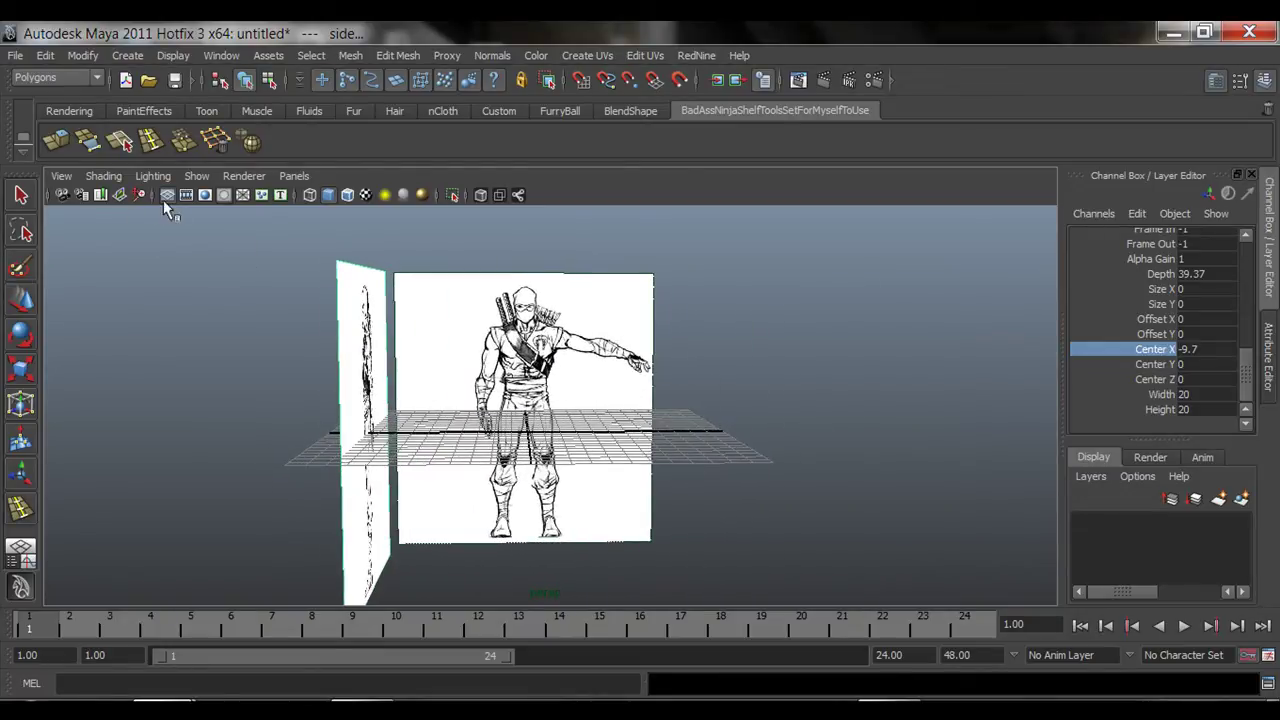
{"action": "left_click_drag", "start_coordinate": [657, 471], "coordinate": [550, 480], "text": "alt"}
{"action": "left_click_drag", "start_coordinate": [463, 450], "coordinate": [534, 500], "text": "alt"}
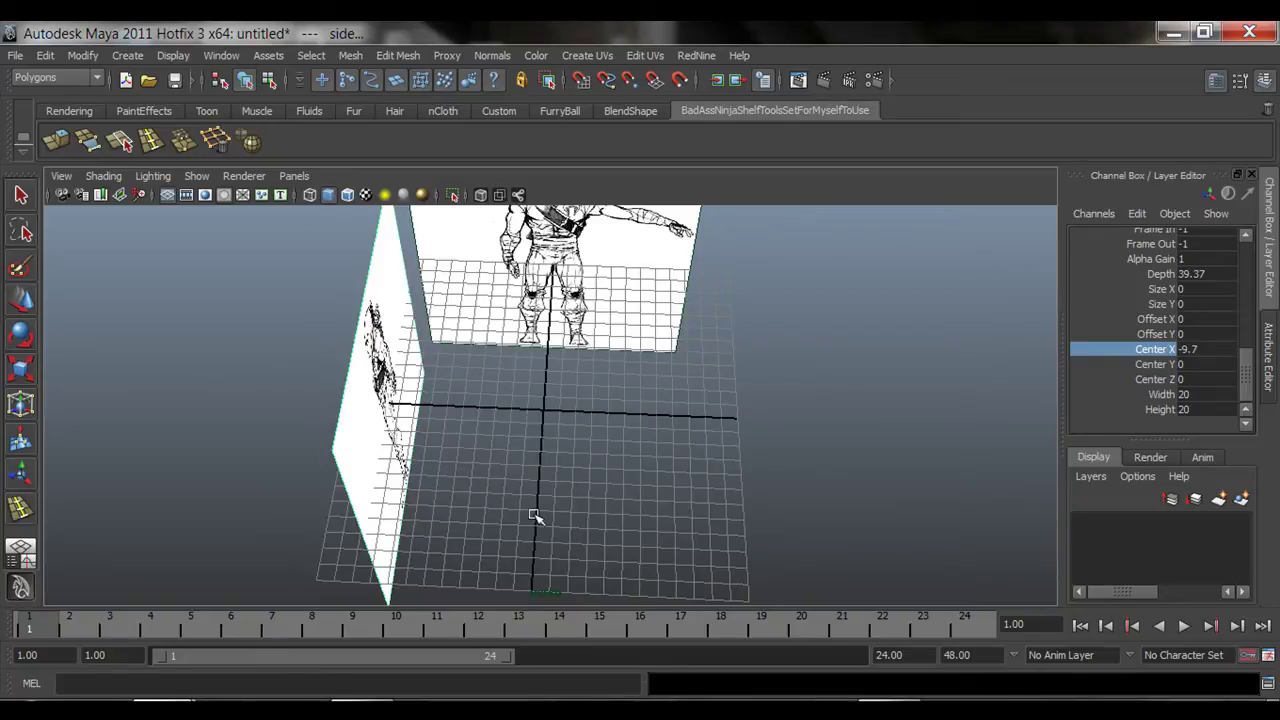
{"action": "left_click", "coordinate": [127, 56]}
{"action": "mouse_move", "coordinate": [163, 105]}
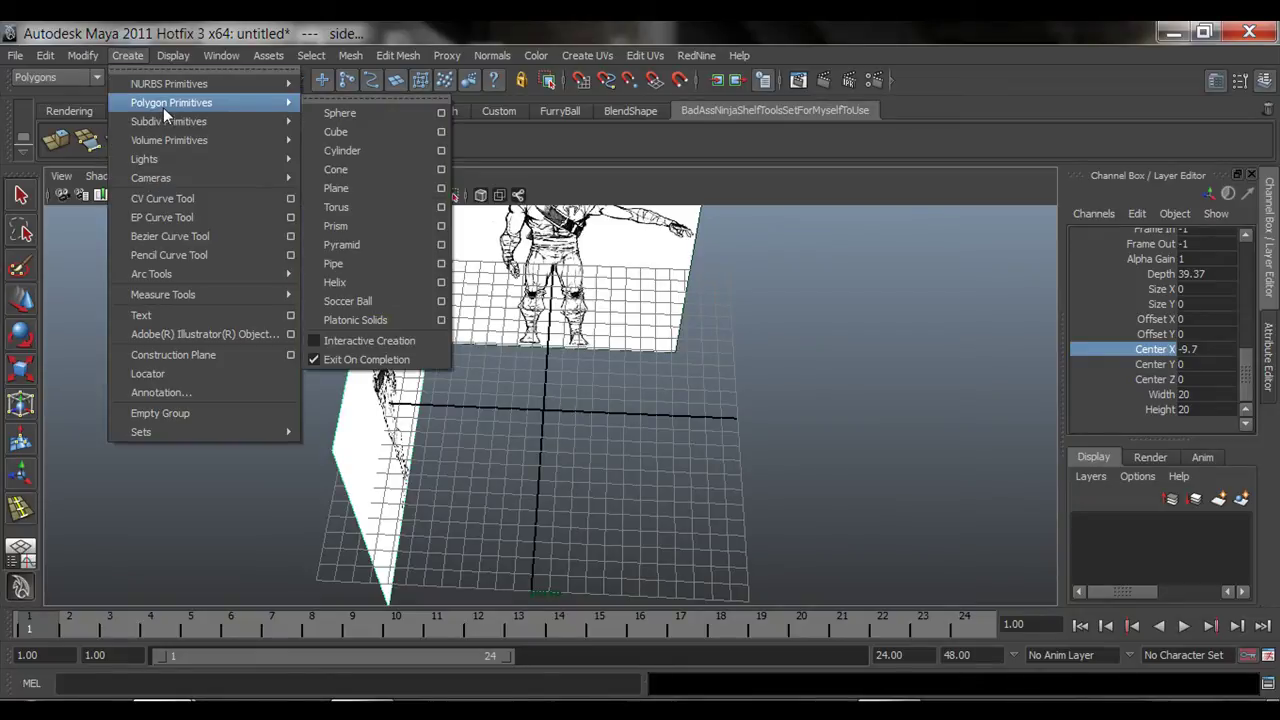
{"action": "left_click", "coordinate": [347, 160]}
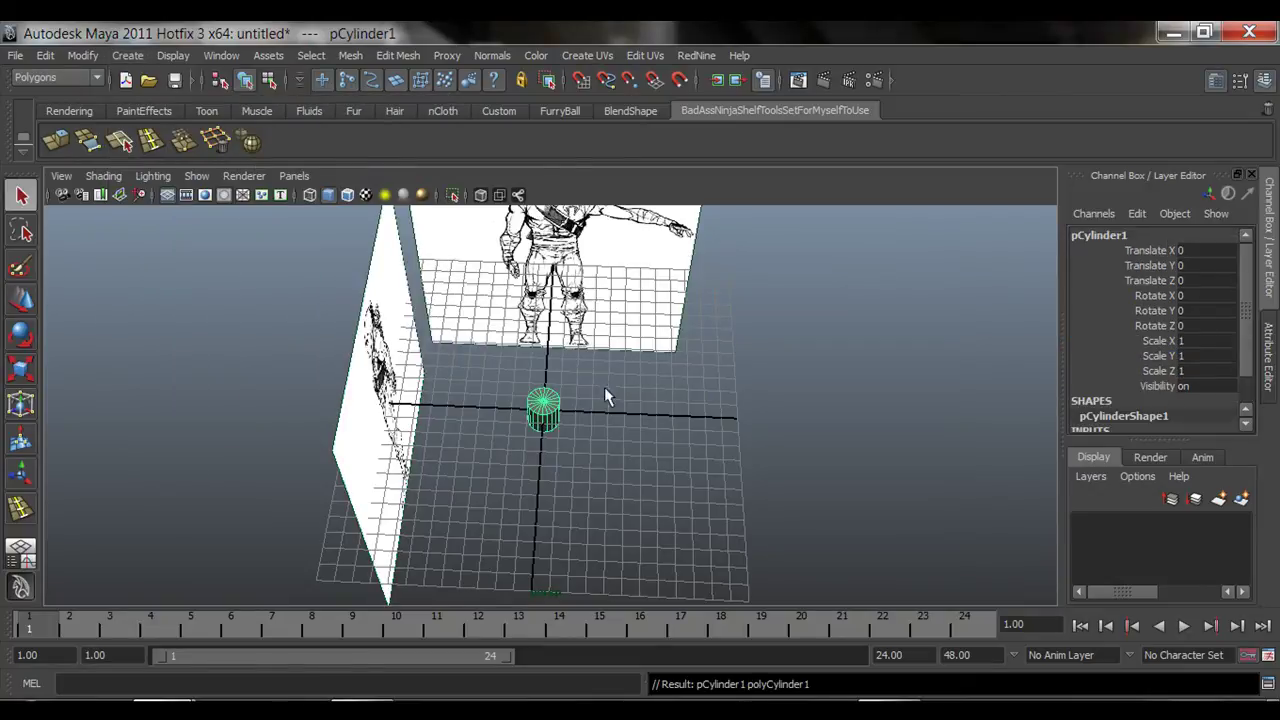
{"action": "left_click_drag", "start_coordinate": [605, 393], "coordinate": [690, 413], "text": "alt"}
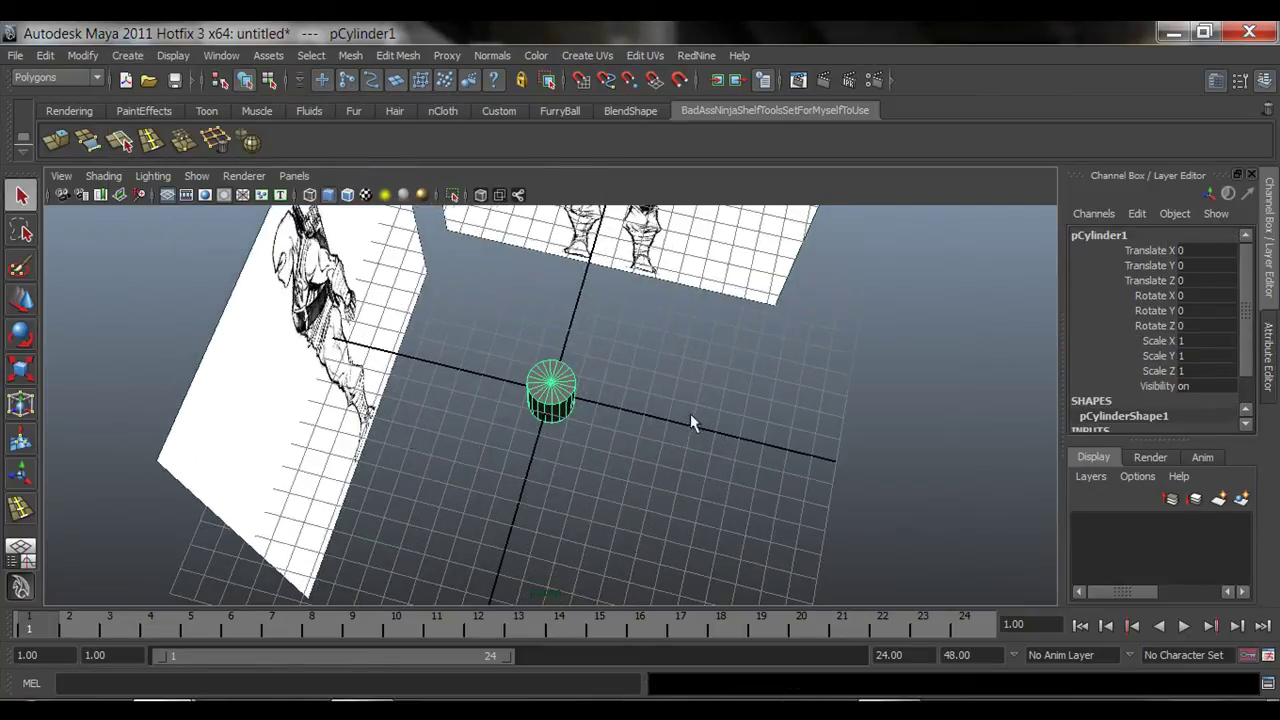
{"action": "scroll", "coordinate": [624, 404], "scroll_direction": "up", "scroll_amount": 6}
{"action": "left_click_drag", "start_coordinate": [578, 356], "coordinate": [651, 471], "text": "alt"}
{"action": "middle_click_drag", "start_coordinate": [651, 471], "coordinate": [546, 436], "text": "alt"}
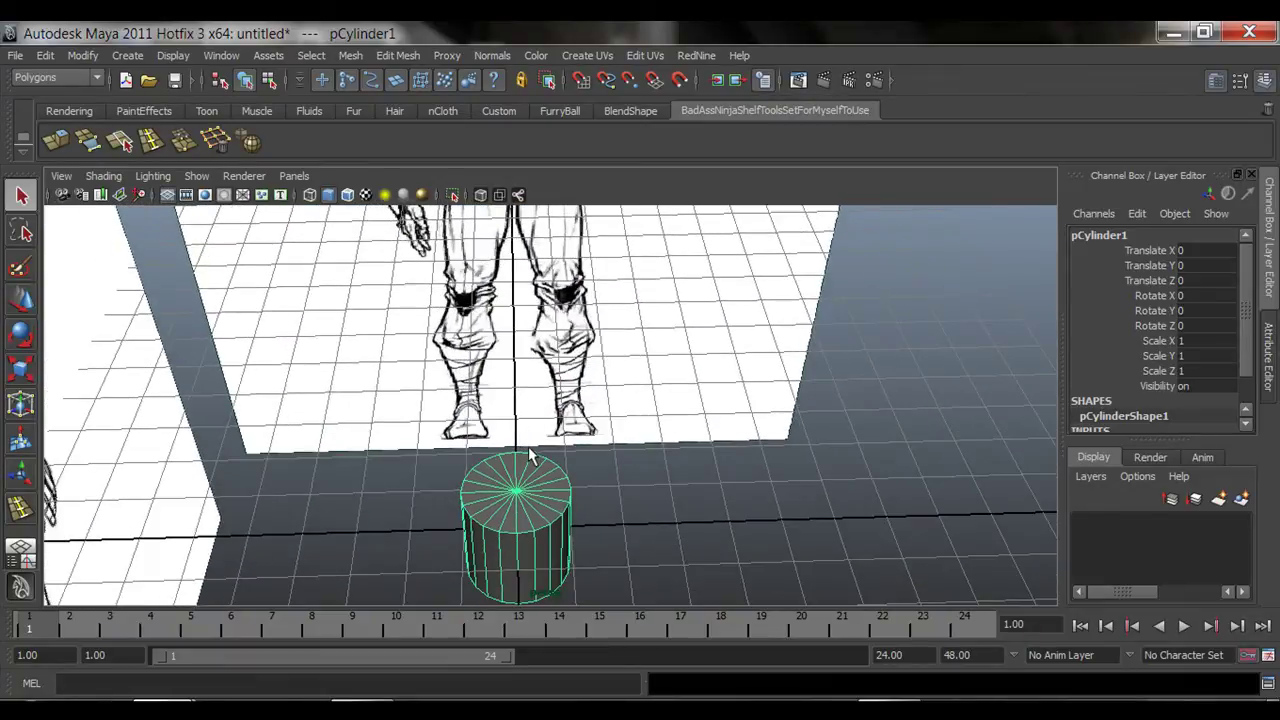
In the maximized front view, lower the cylinder to a Translate Y of -2.041 and stretch it vertically over the thighs
{"action": "key", "text": "space"}
{"action": "key", "text": "space"}
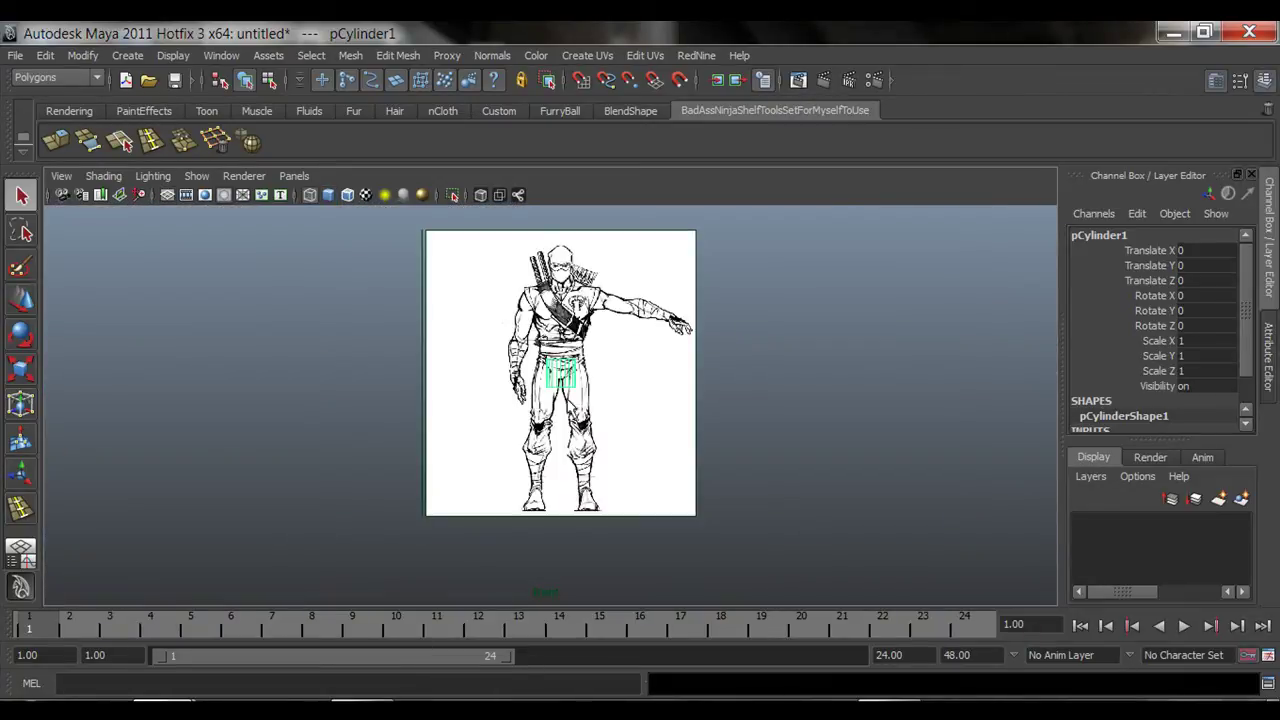
{"action": "key", "text": "w"}
{"action": "left_click_drag", "start_coordinate": [562, 369], "coordinate": [590, 382]}
{"action": "key", "text": "r"}
{"action": "mouse_move", "coordinate": [562, 325]}
{"action": "left_mouse_down"}
{"action": "mouse_move", "coordinate": [562, 300]}
{"action": "mouse_move", "coordinate": [562, 395]}
{"action": "mouse_move", "coordinate": [562, 347]}
{"action": "left_mouse_up"}
{"action": "key", "text": "w"}
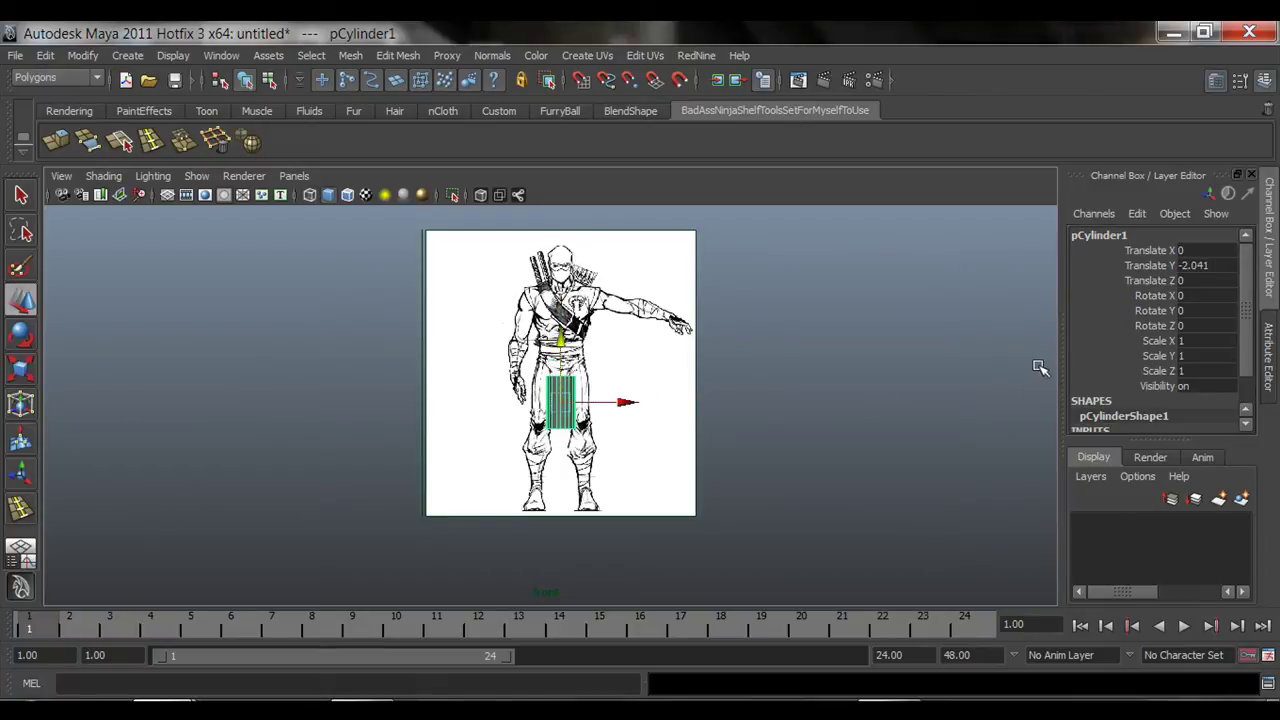
Reduce the cylinder's radius to 0.3 and raise it over the ninja's torso
{"action": "scroll", "coordinate": [1122, 411], "scroll_direction": "down", "scroll_amount": 2}
{"action": "left_click", "coordinate": [1122, 411]}
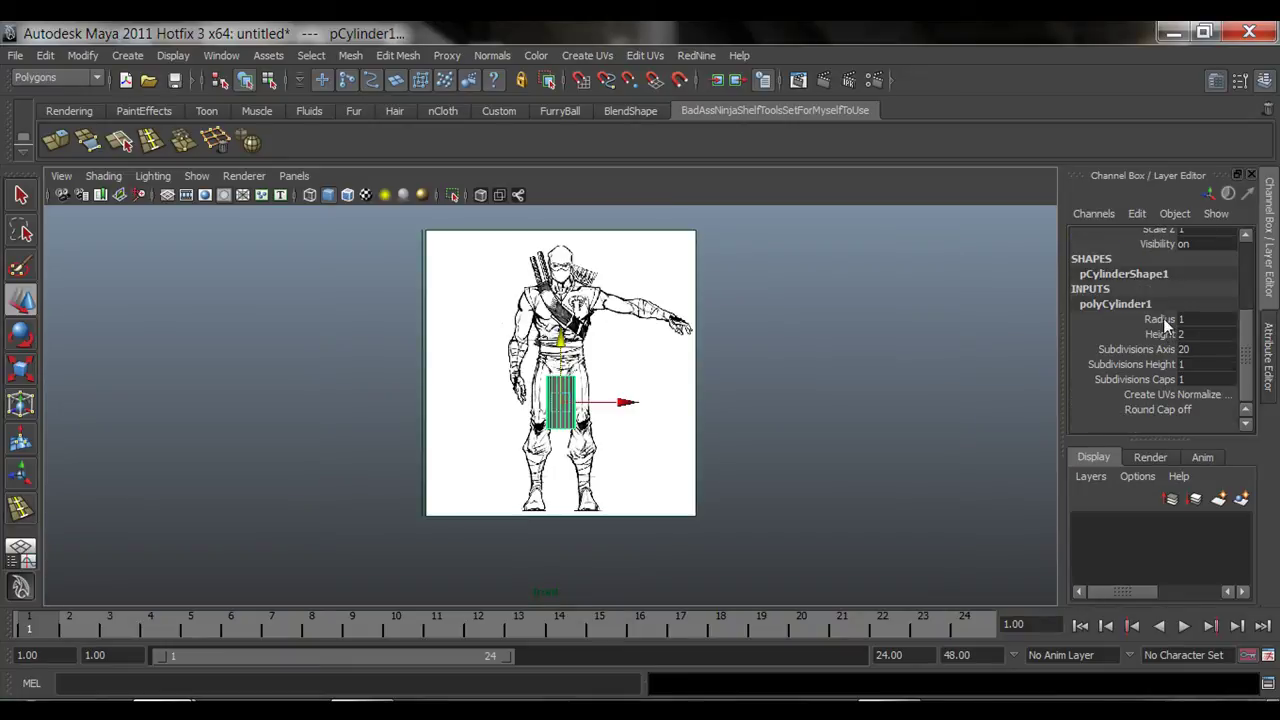
{"action": "left_click", "coordinate": [1160, 319]}
{"action": "middle_click_drag", "start_coordinate": [771, 477], "coordinate": [774, 476]}
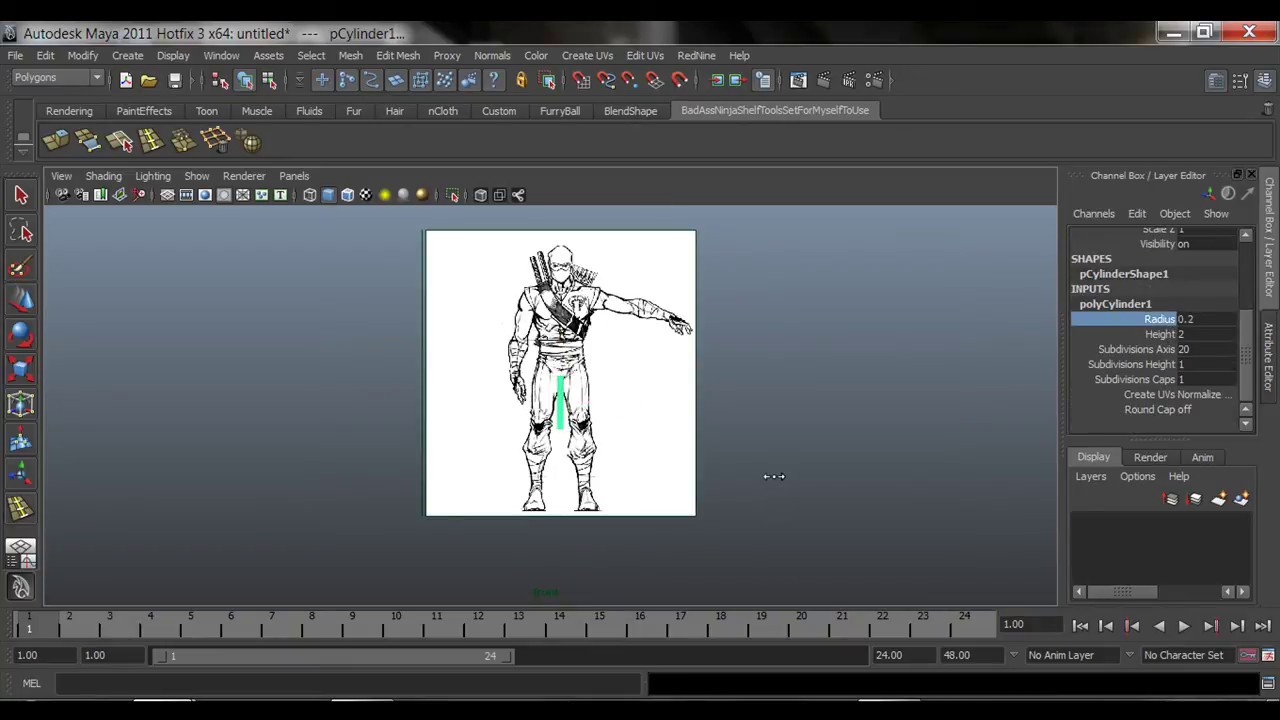
{"action": "key", "text": "w"}
{"action": "left_click_drag", "start_coordinate": [560, 360], "coordinate": [560, 275]}
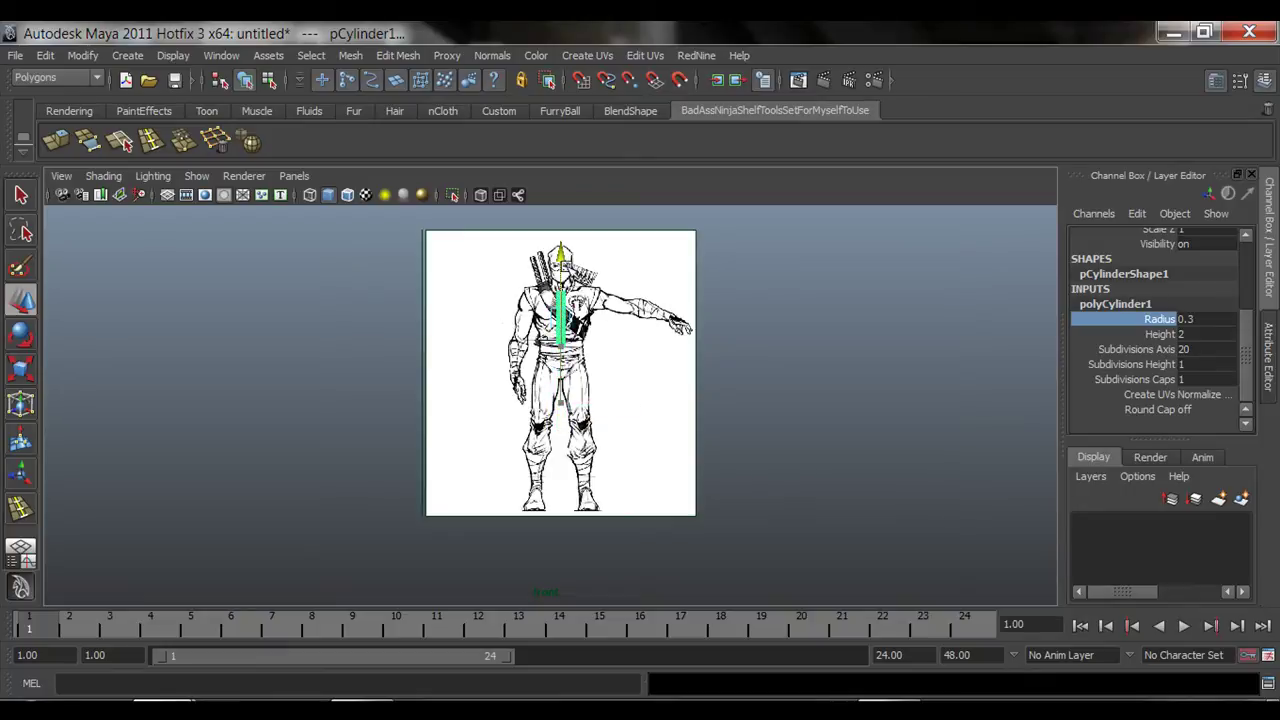
Widen the cylinder to a radius of 1.7 and check its fit against the chest in the front drawing
{"action": "scroll", "coordinate": [273, 502], "scroll_direction": "up", "scroll_amount": 4}
{"action": "scroll", "coordinate": [273, 502], "scroll_direction": "up", "scroll_amount": 3}
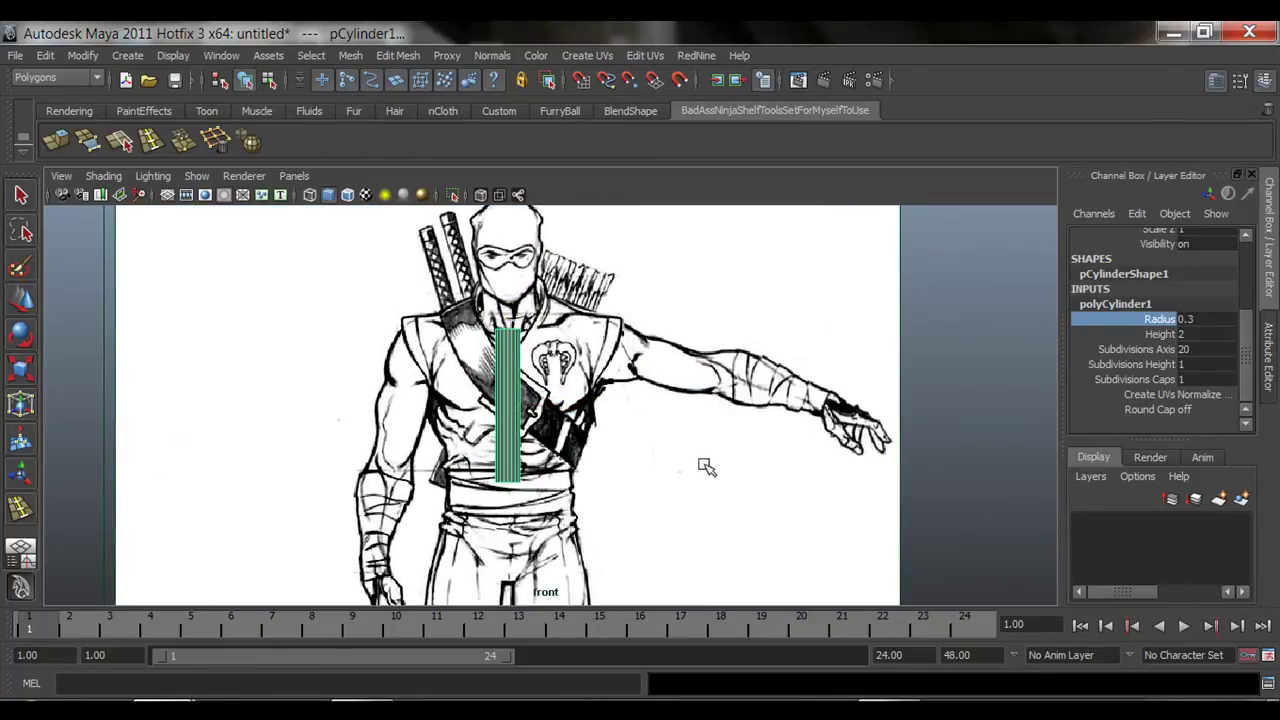
{"action": "middle_click_drag", "start_coordinate": [708, 465], "coordinate": [717, 468]}
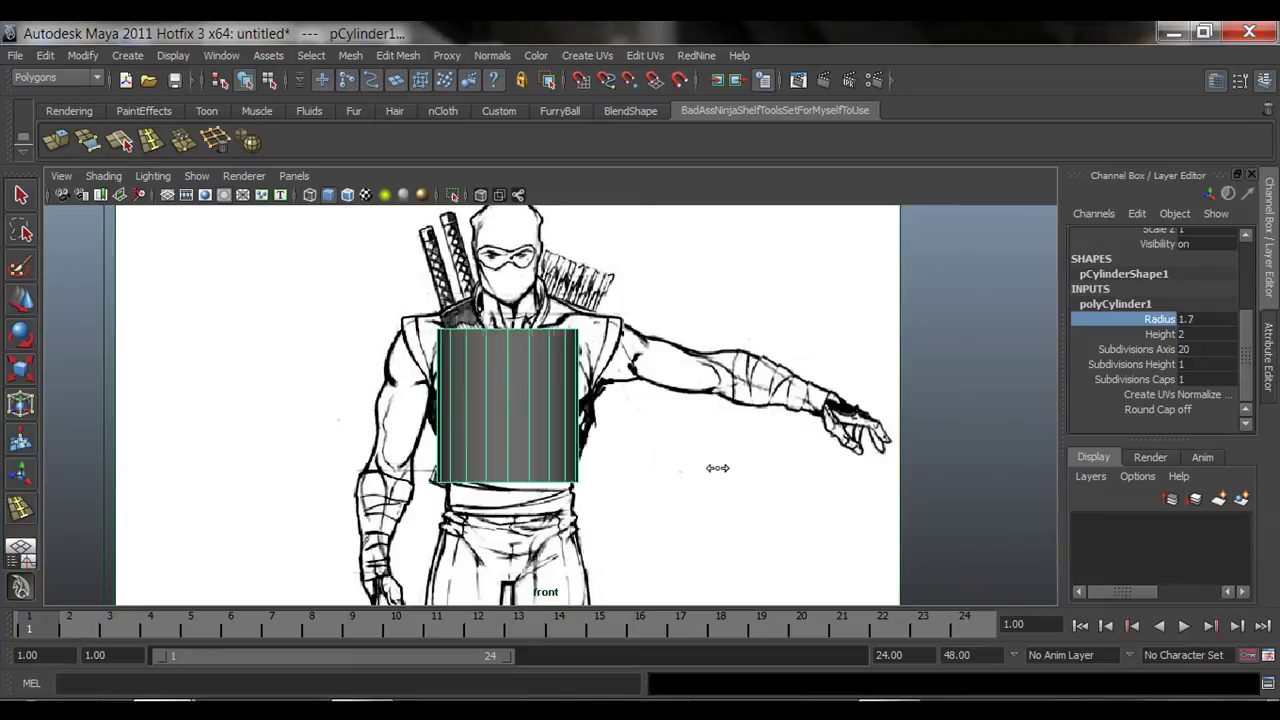
{"action": "middle_click_drag", "start_coordinate": [588, 523], "coordinate": [605, 502], "text": "alt"}
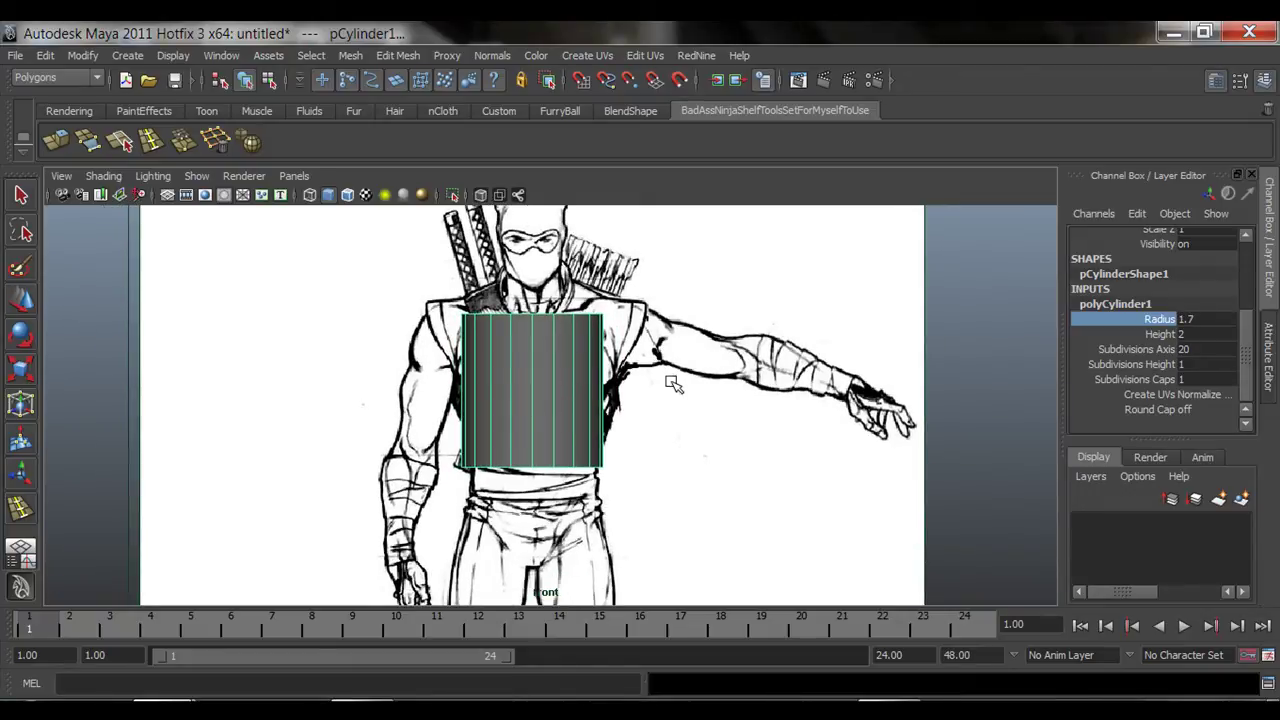
{"action": "scroll", "coordinate": [666, 384], "scroll_direction": "down", "scroll_amount": 2}
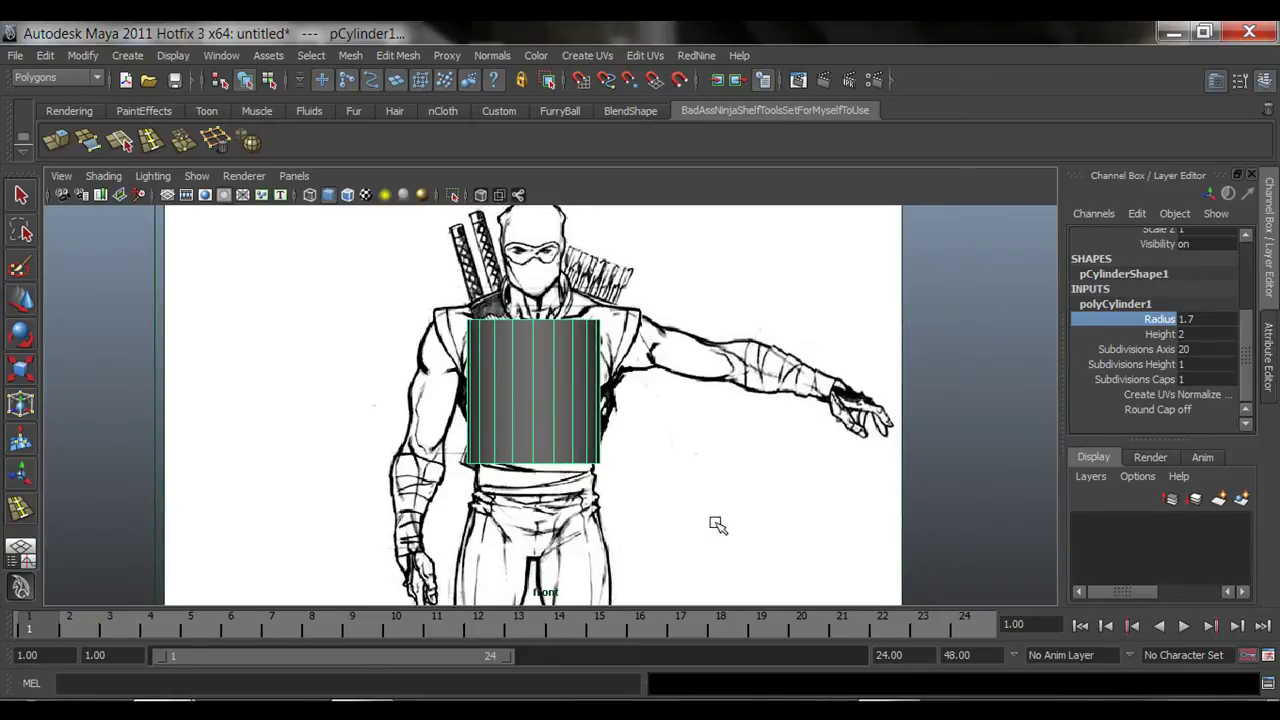
{"action": "scroll", "coordinate": [714, 523], "scroll_direction": "down", "scroll_amount": 2}
{"action": "left_click_drag", "start_coordinate": [714, 523], "coordinate": [641, 456], "text": "alt"}
{"action": "scroll", "coordinate": [641, 456], "scroll_direction": "down", "scroll_amount": 3}
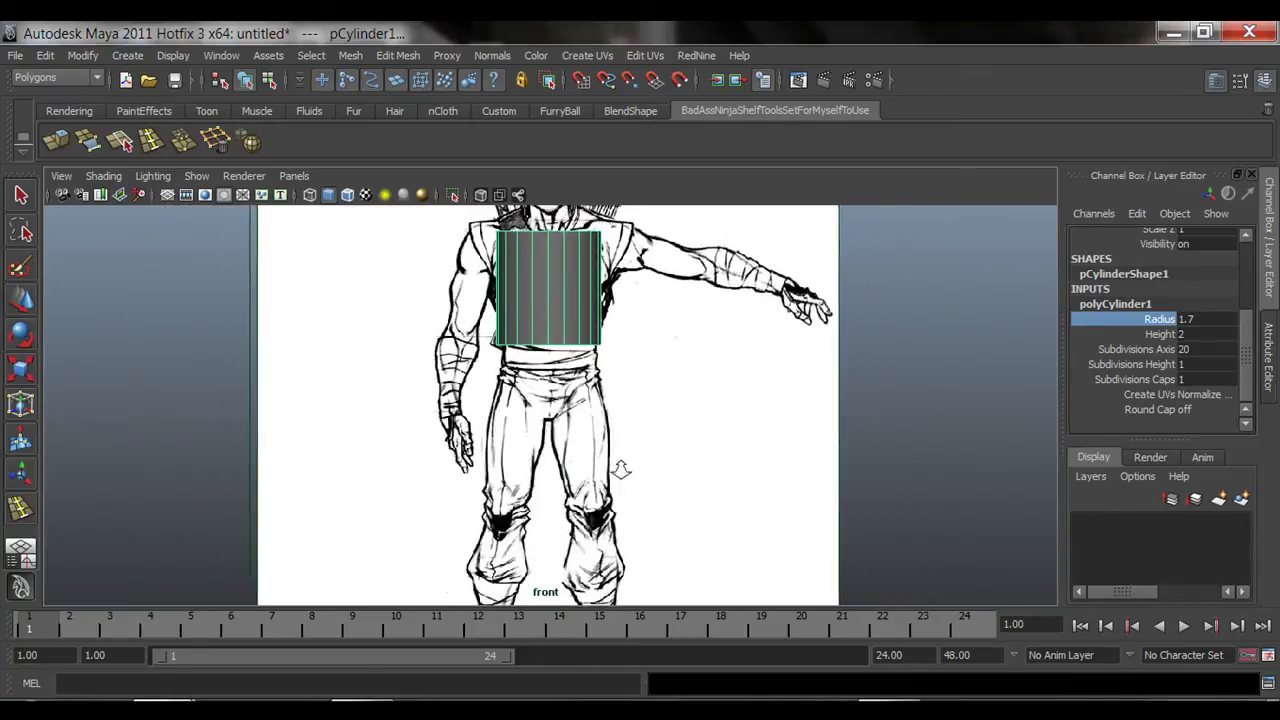
{"action": "middle_click_drag", "start_coordinate": [618, 420], "coordinate": [604, 563], "text": "alt"}
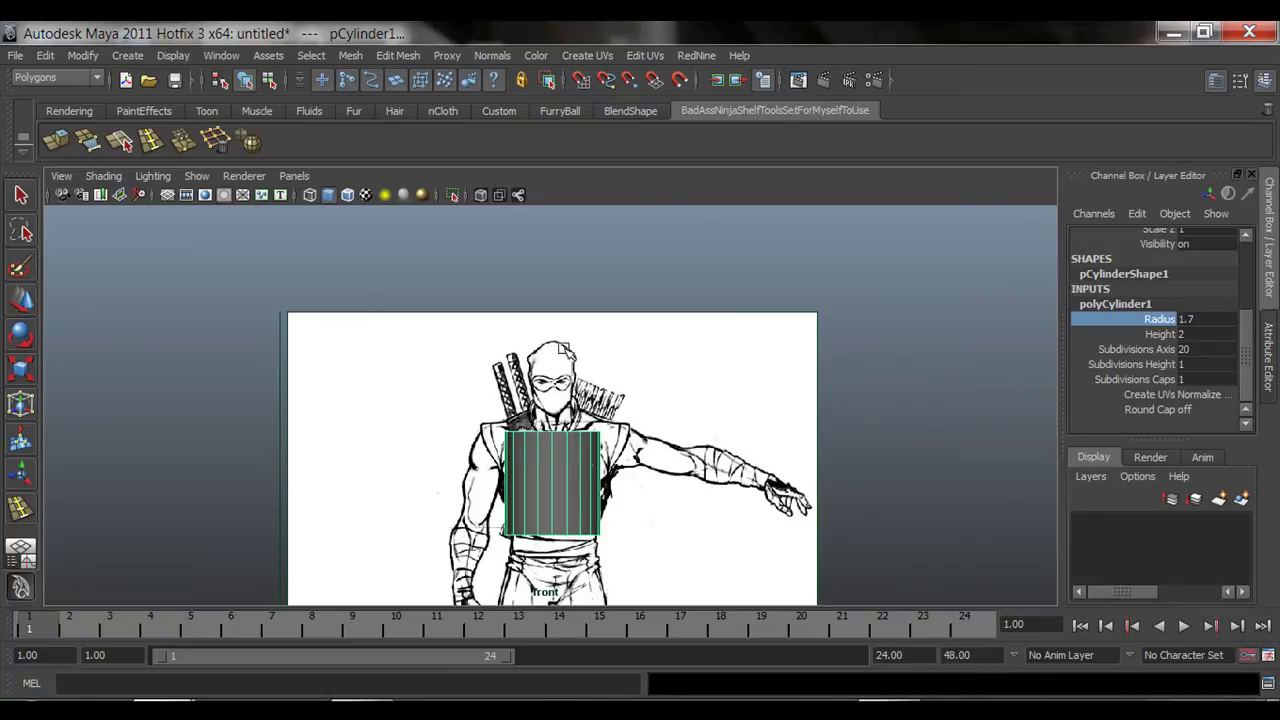
{"action": "middle_click_drag", "start_coordinate": [591, 524], "coordinate": [588, 477], "text": "alt"}
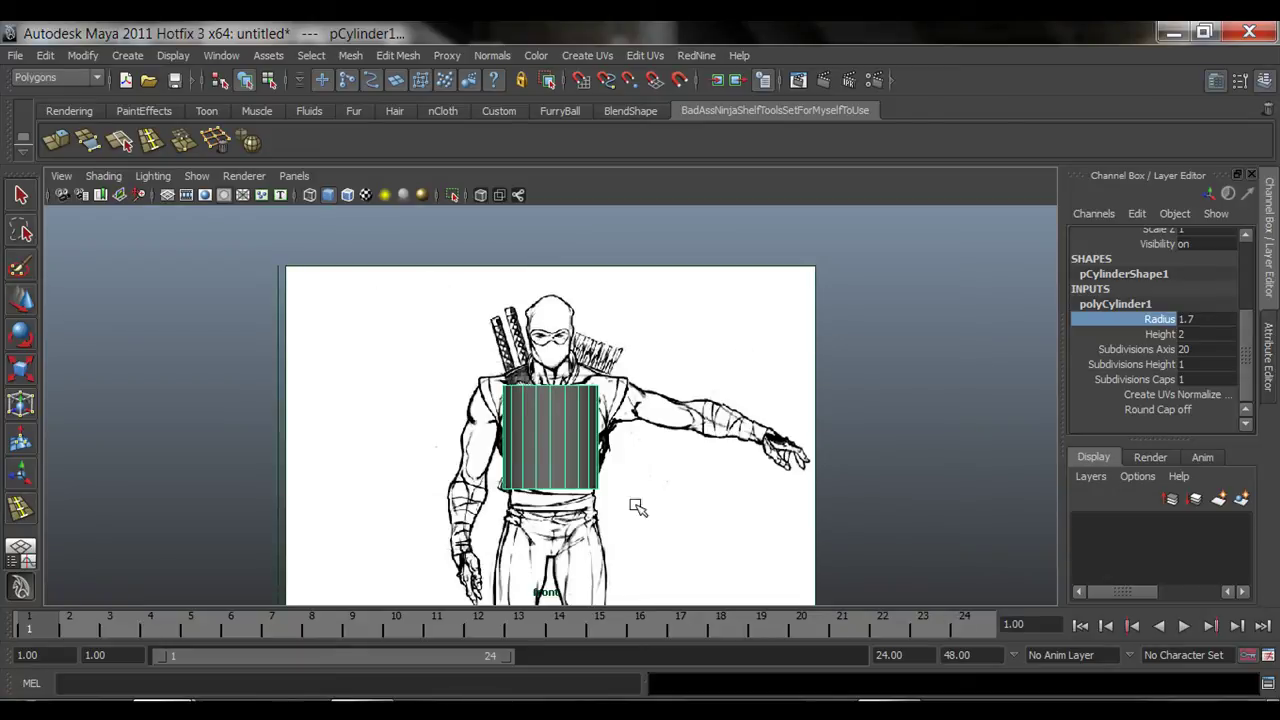
Switch to Photoshop and display the rulers around the Ninja_Front.jpg drawing
{"action": "key", "text": "alt+Tab"}
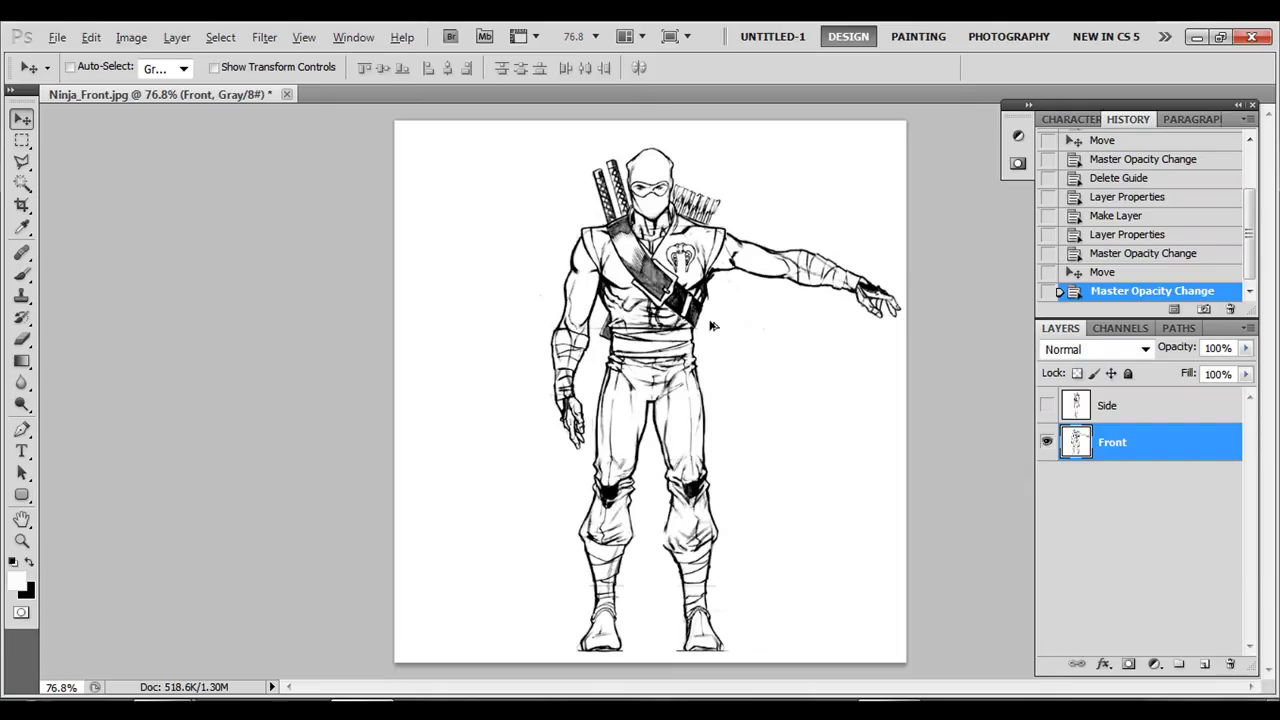
{"action": "key", "text": "alt"}
{"action": "key", "text": "ctrl+r"}
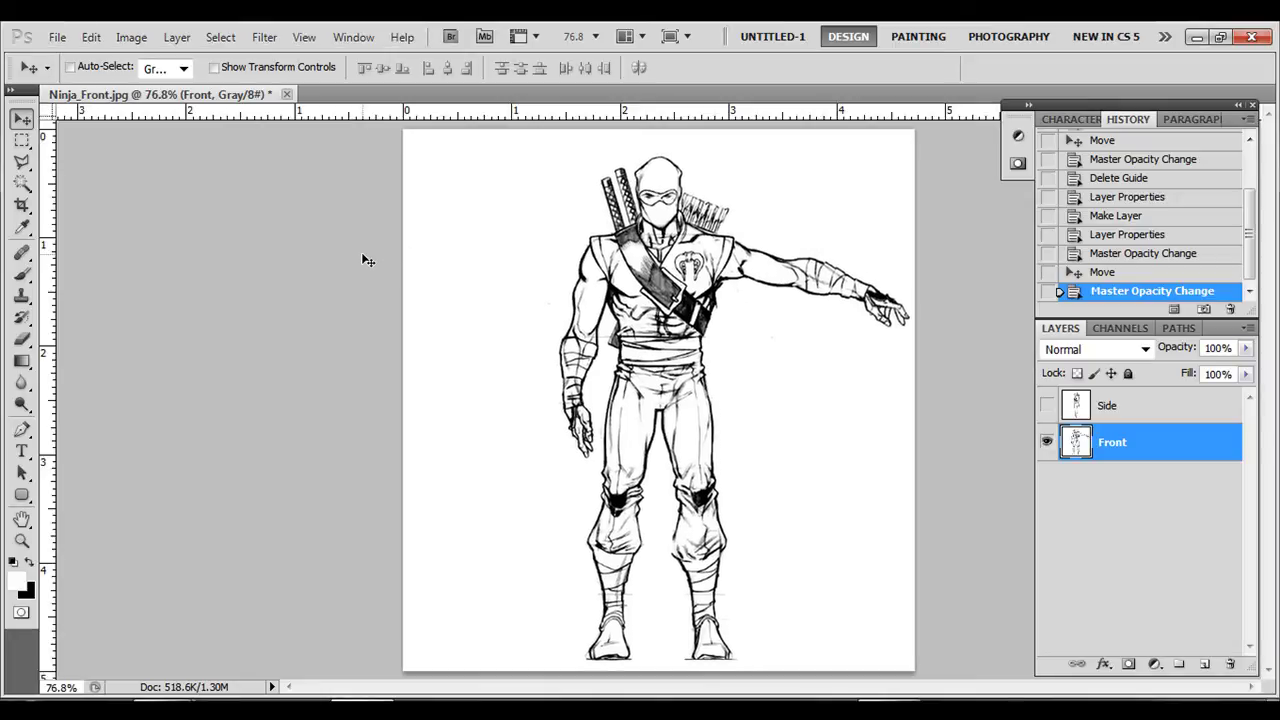
Place a vertical guide down the middle of the front drawing and nudge the Front layer slightly left to centre it
{"action": "left_click_drag", "start_coordinate": [46, 292], "coordinate": [260, 356]}
{"action": "left_click_drag", "start_coordinate": [342, 356], "coordinate": [658, 460]}
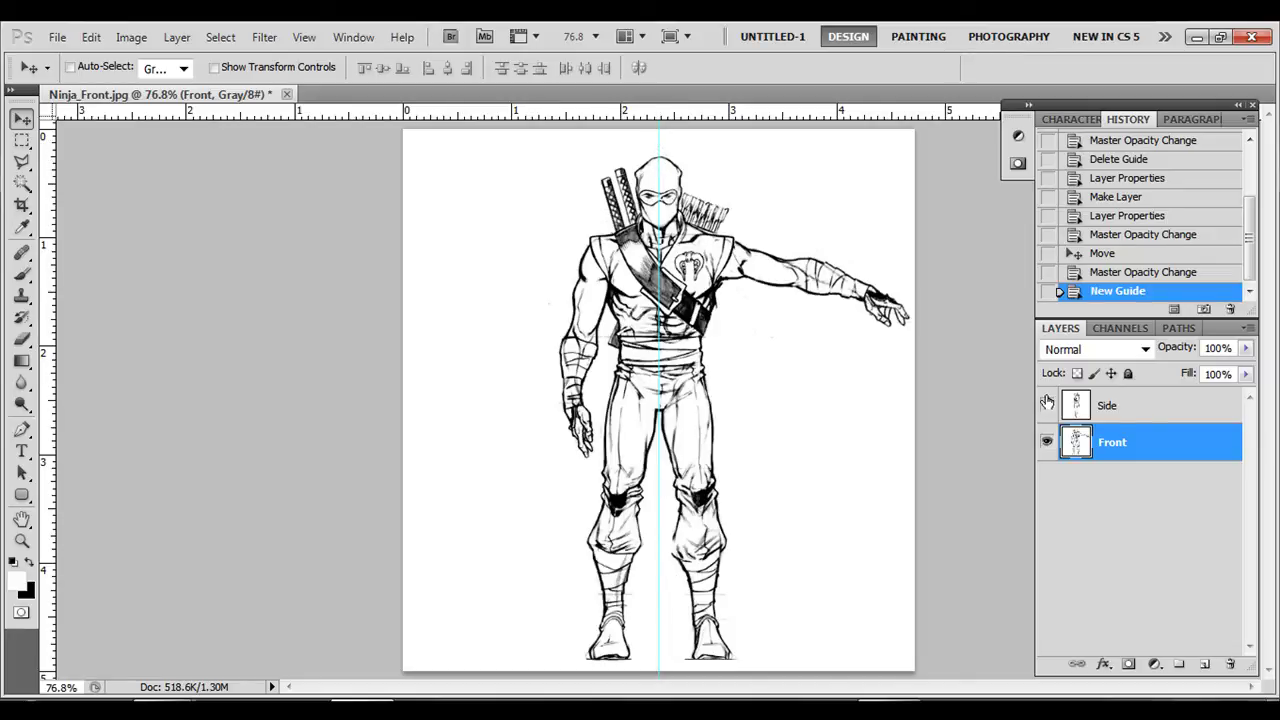
{"action": "mouse_move", "coordinate": [772, 404]}
{"action": "left_mouse_down"}
{"action": "mouse_move", "coordinate": [737, 406]}
{"action": "mouse_move", "coordinate": [763, 409]}
{"action": "mouse_move", "coordinate": [767, 396]}
{"action": "left_mouse_up"}
{"action": "key", "text": "Left"}
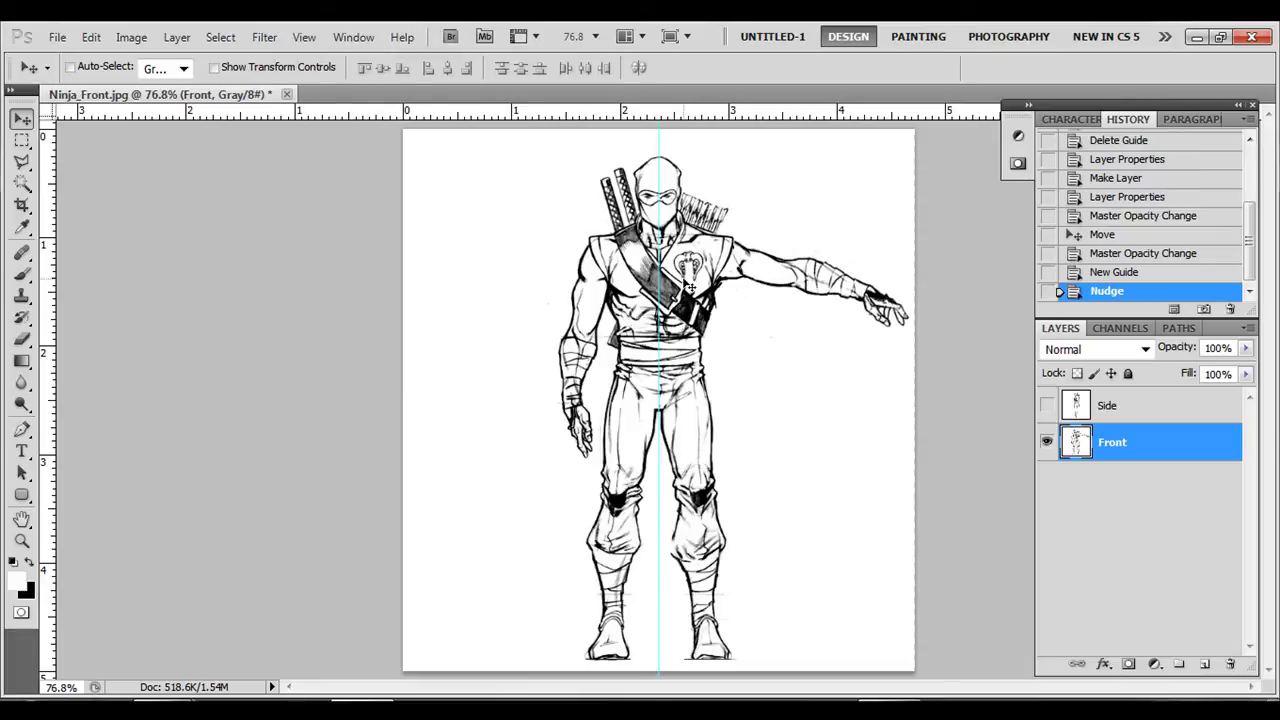
Switch back to Maya and compare the cylinder with the ninja's torso in the front view in wireframe and shaded display
{"action": "left_click", "coordinate": [1196, 37]}
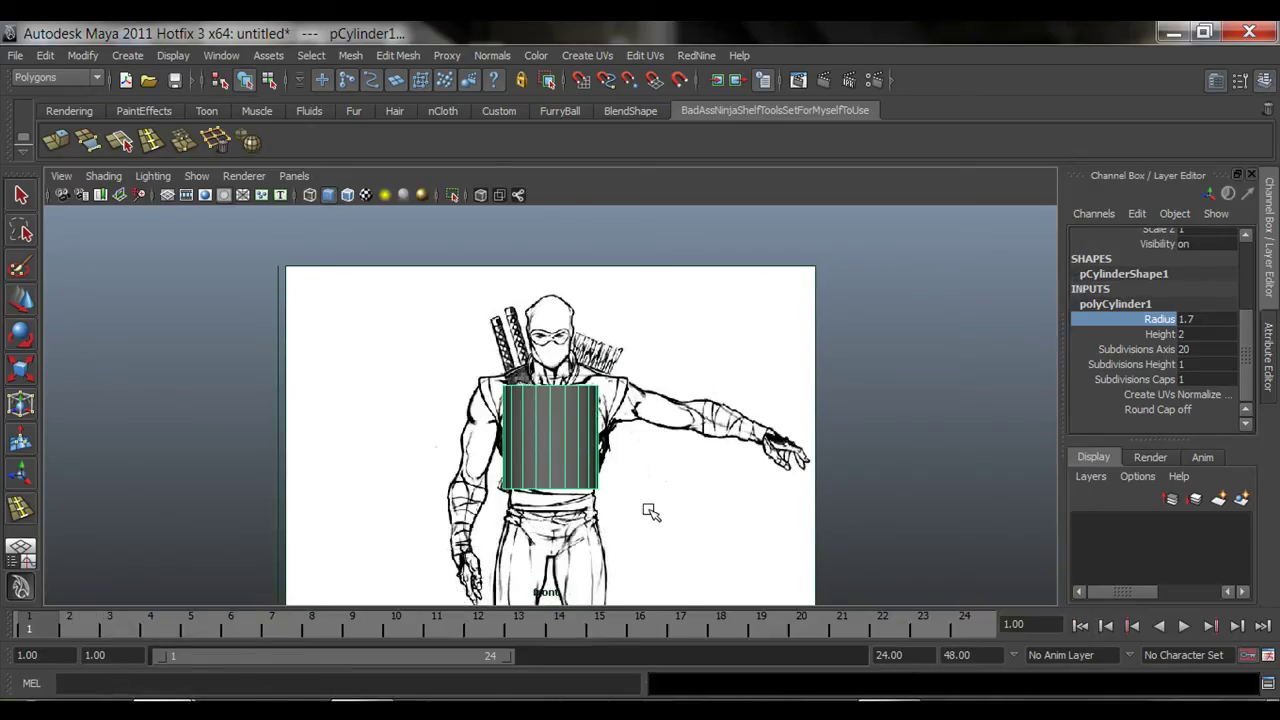
{"action": "middle_click_drag", "start_coordinate": [651, 513], "coordinate": [655, 489], "text": "alt"}
{"action": "key", "text": "alt+a"}
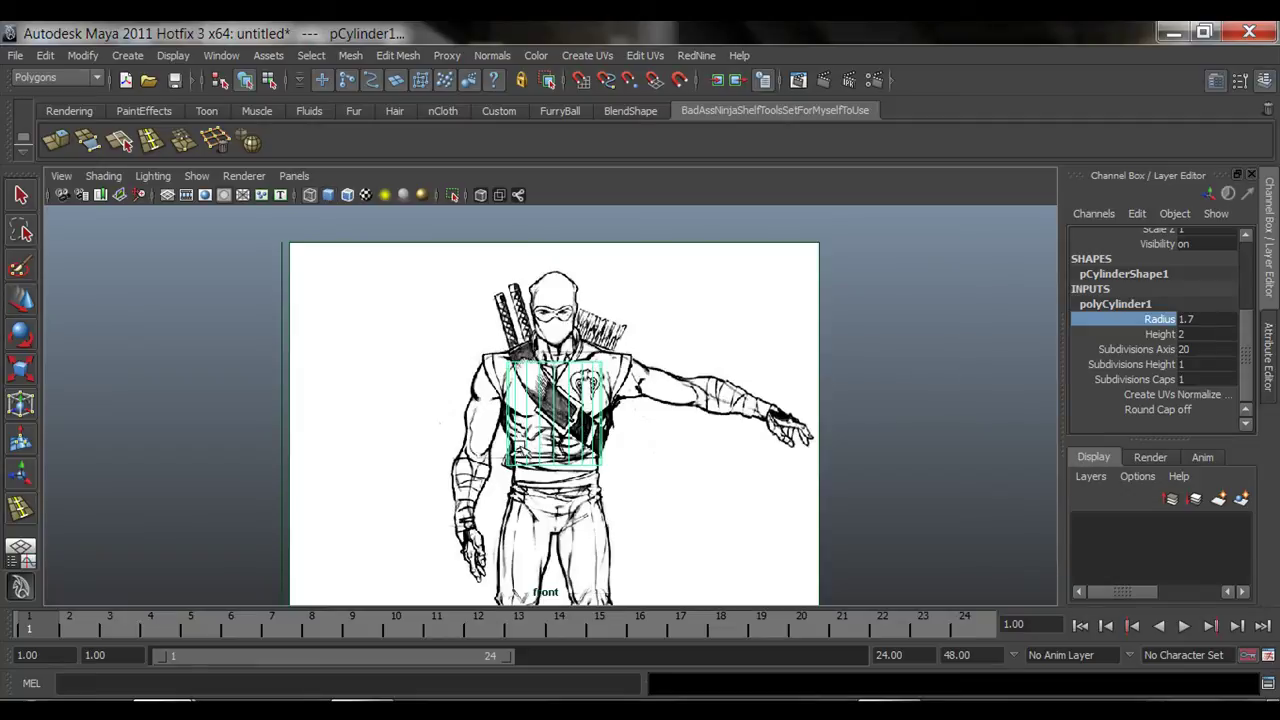
{"action": "right_click_drag", "start_coordinate": [432, 466], "coordinate": [556, 480], "text": "alt"}
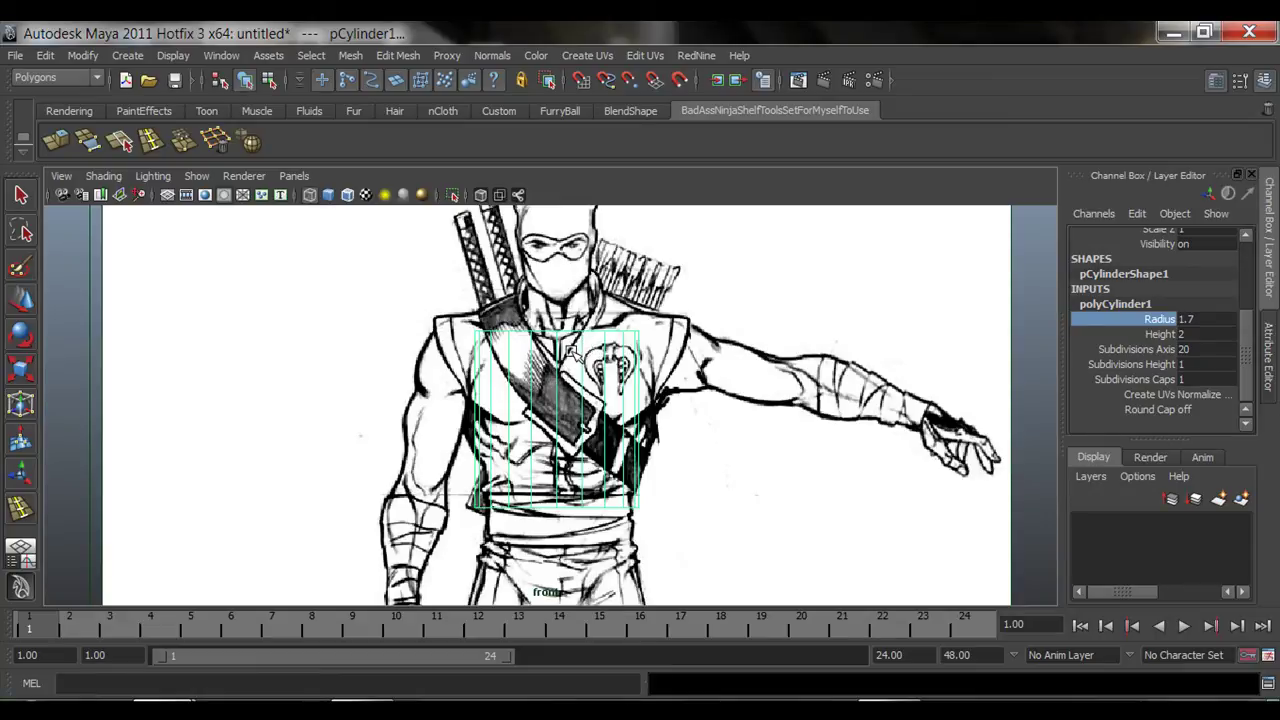
{"action": "key", "text": "5"}
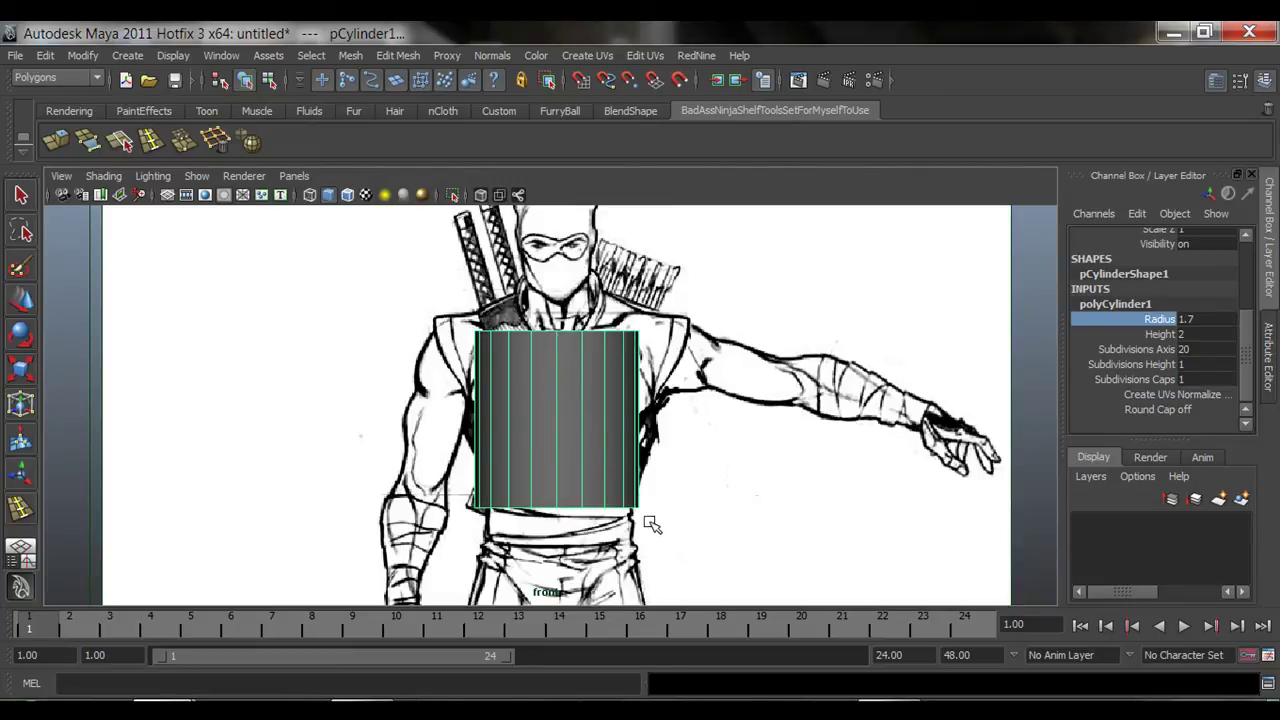
{"action": "middle_click_drag", "start_coordinate": [651, 524], "coordinate": [651, 423], "text": "alt"}
{"action": "right_click_drag", "start_coordinate": [720, 457], "coordinate": [490, 468], "text": "alt"}
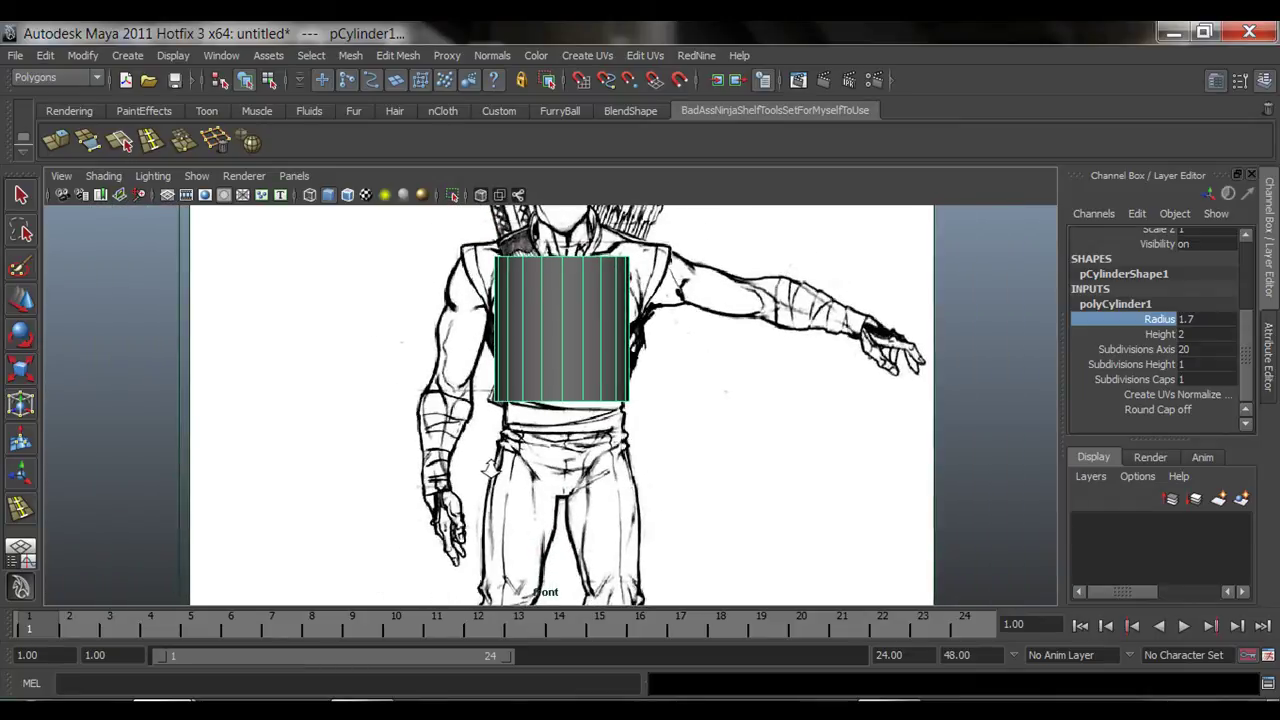
{"action": "middle_click_drag", "start_coordinate": [490, 467], "coordinate": [480, 481], "text": "alt"}
{"action": "middle_click_drag", "start_coordinate": [609, 387], "coordinate": [598, 476], "text": "alt"}
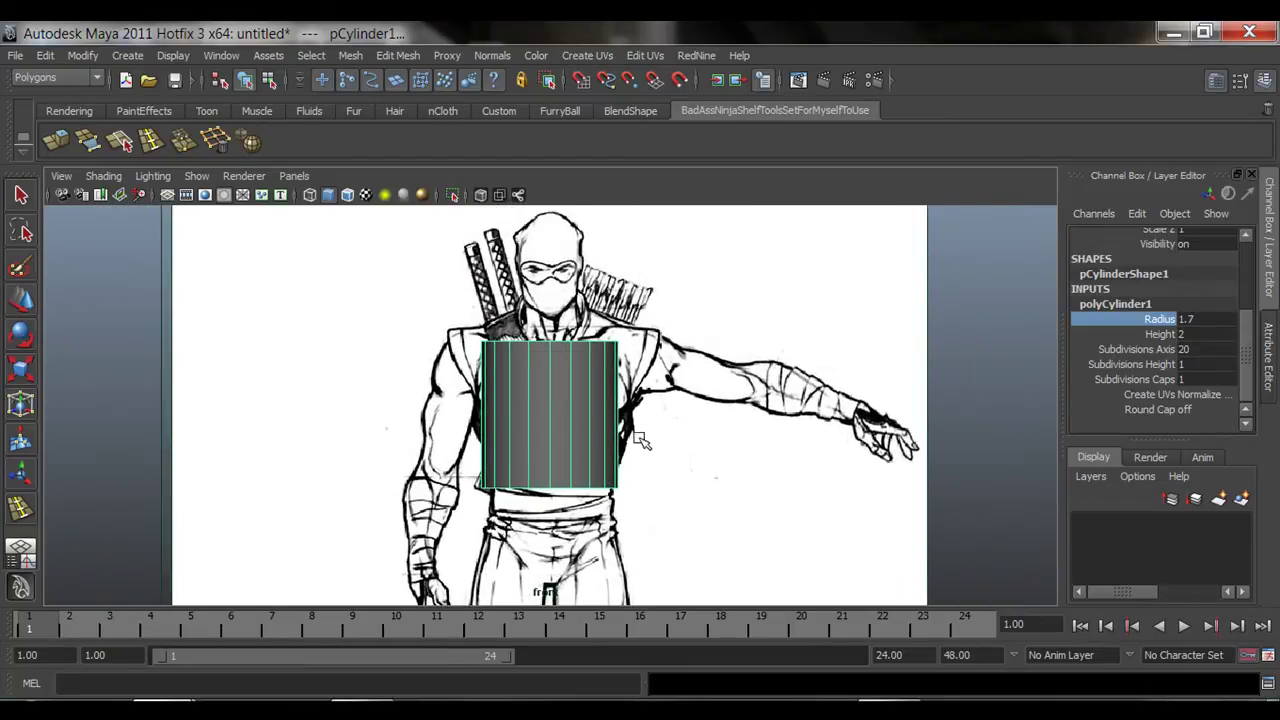
In the maximized perspective view, hide the grid and delete the test cylinder
{"action": "key", "text": "space"}
{"action": "key", "text": "space"}
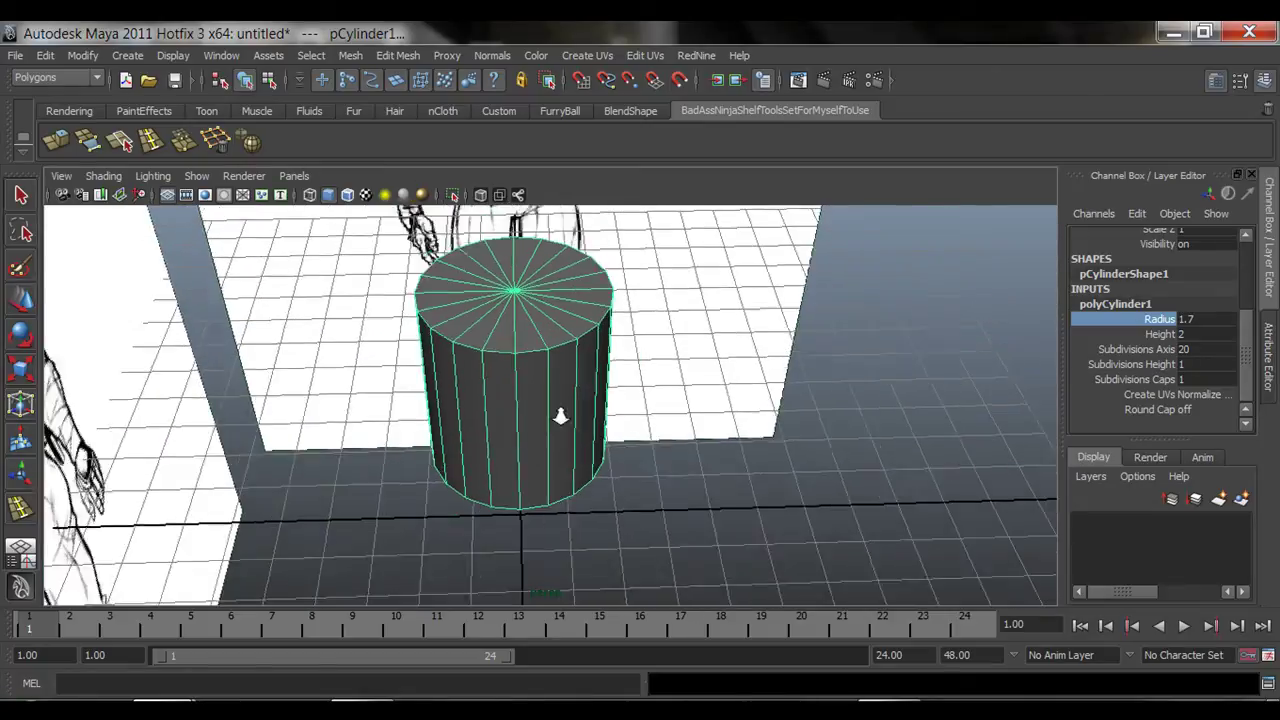
{"action": "right_click_drag", "start_coordinate": [560, 417], "coordinate": [545, 405], "text": "alt"}
{"action": "left_click_drag", "start_coordinate": [545, 405], "coordinate": [579, 499], "text": "alt"}
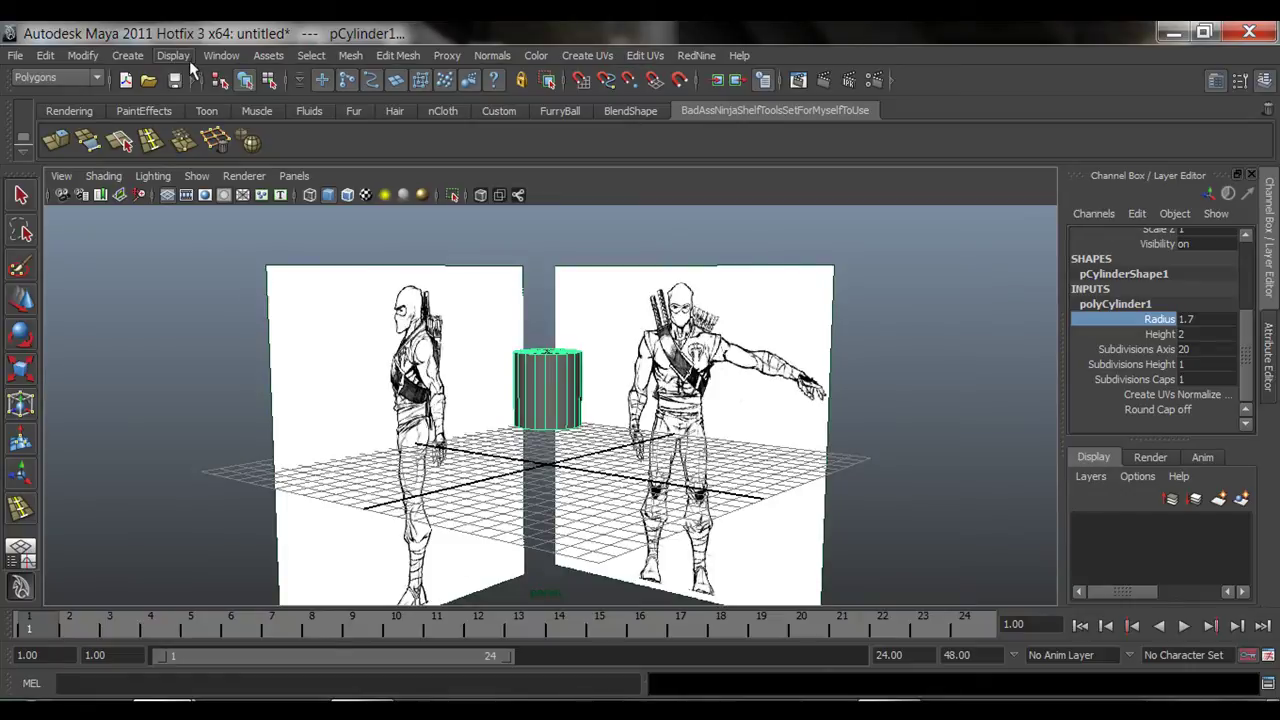
{"action": "left_click", "coordinate": [168, 196]}
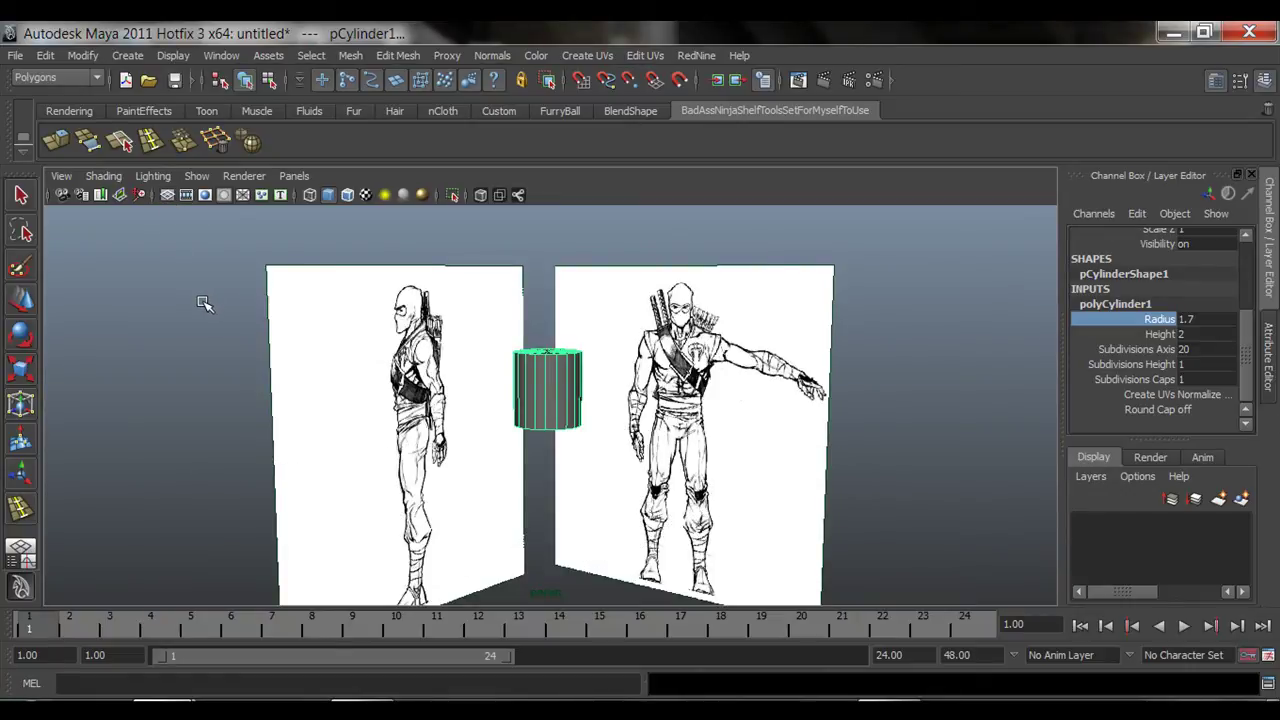
{"action": "key", "text": "Delete"}
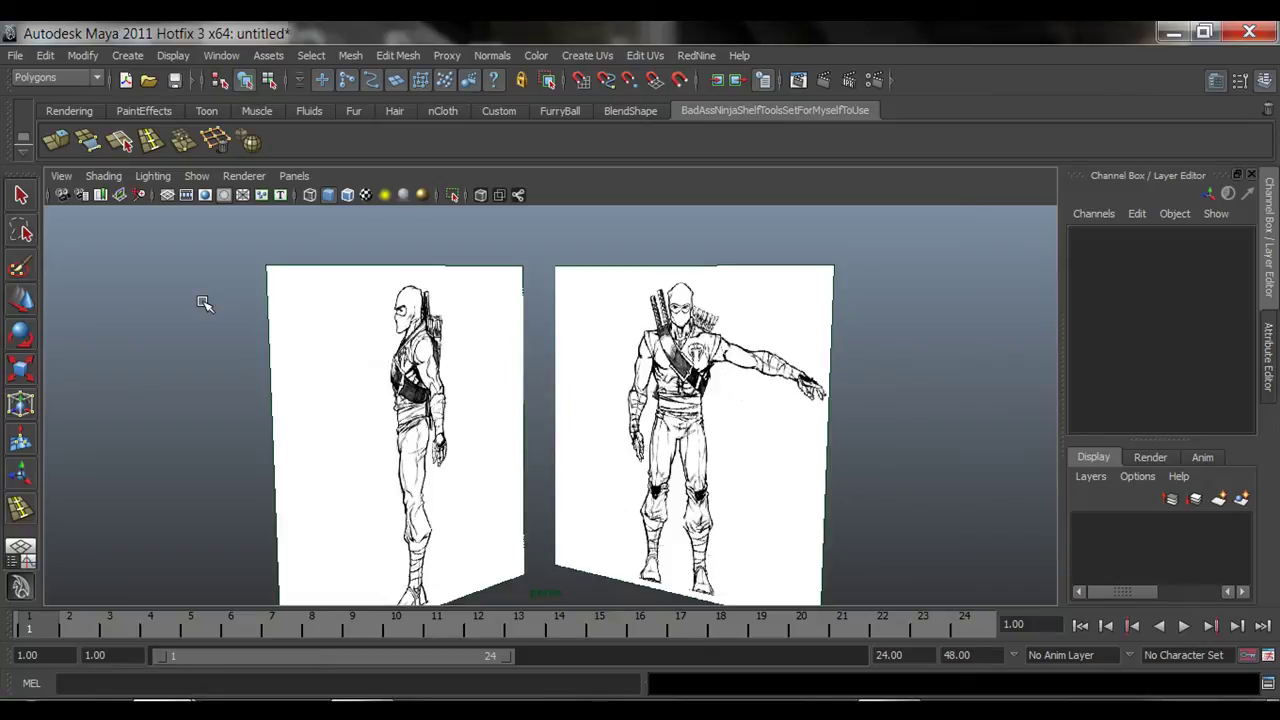
{"action": "left_click_drag", "start_coordinate": [306, 329], "coordinate": [353, 316], "text": "alt"}
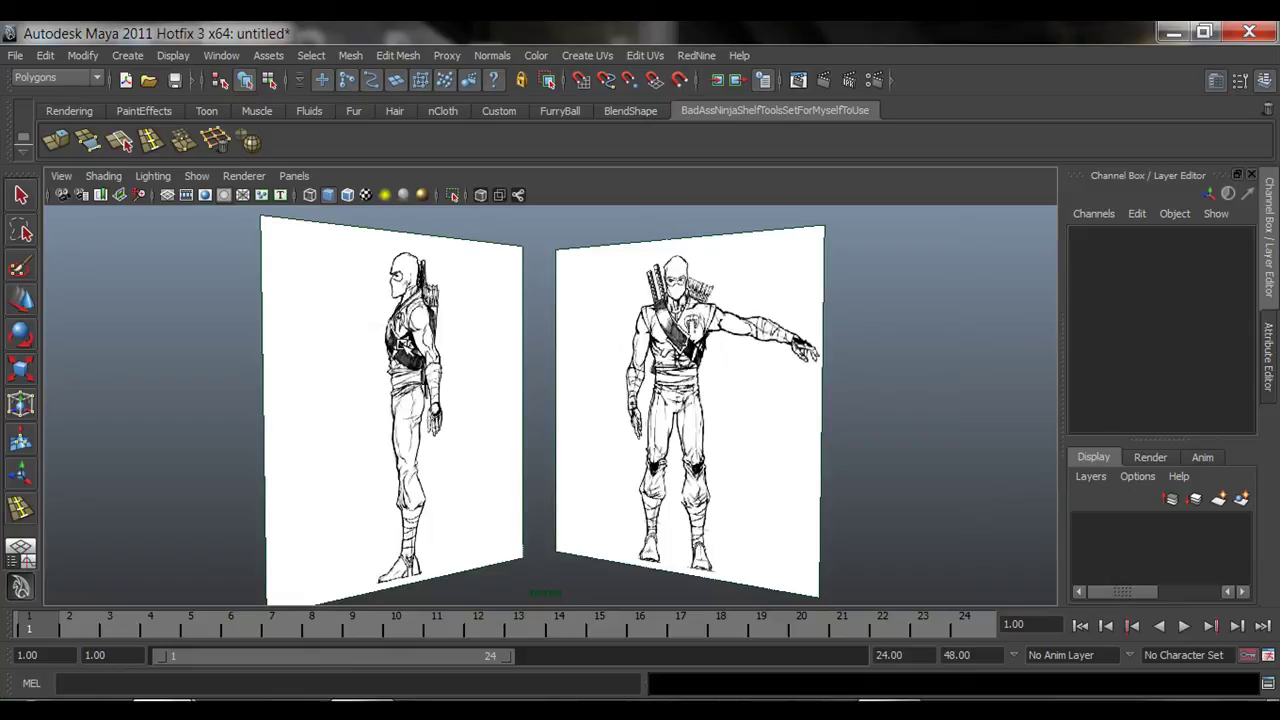
Show all four views and look up the front view's option for importing an image plane
{"action": "key", "text": "space"}
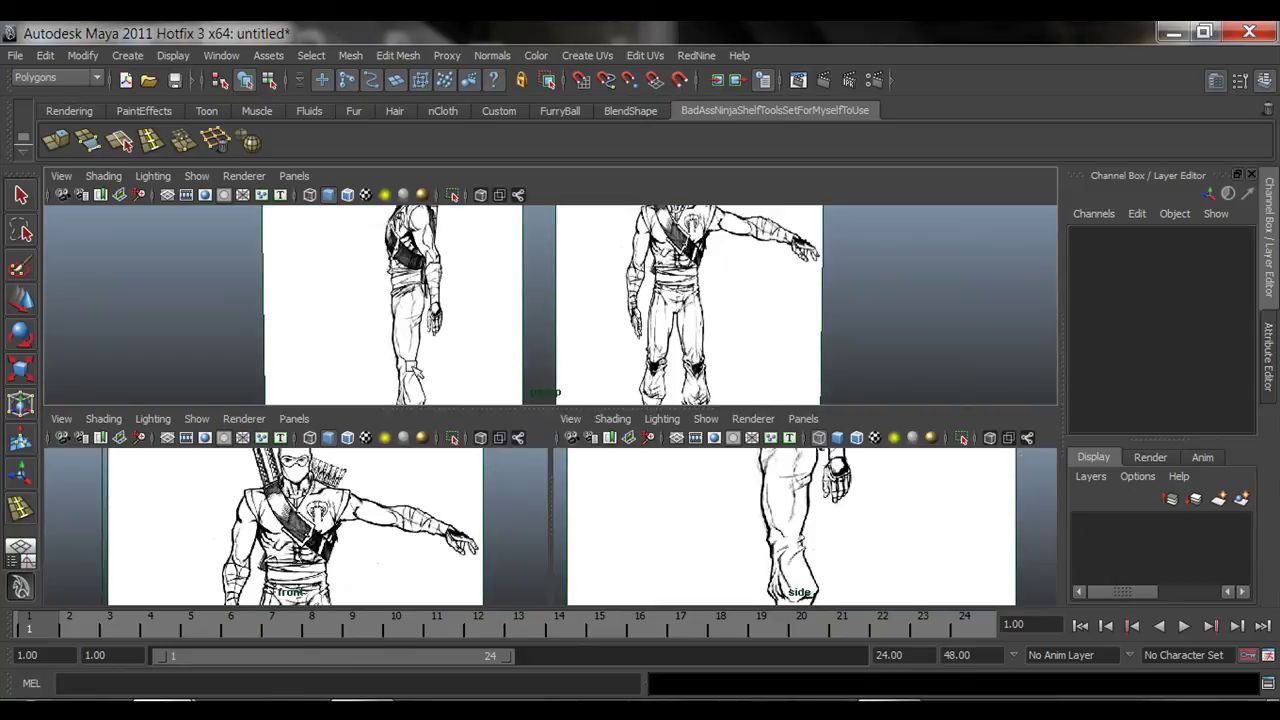
{"action": "right_click_drag", "start_coordinate": [737, 309], "coordinate": [380, 315], "text": "alt"}
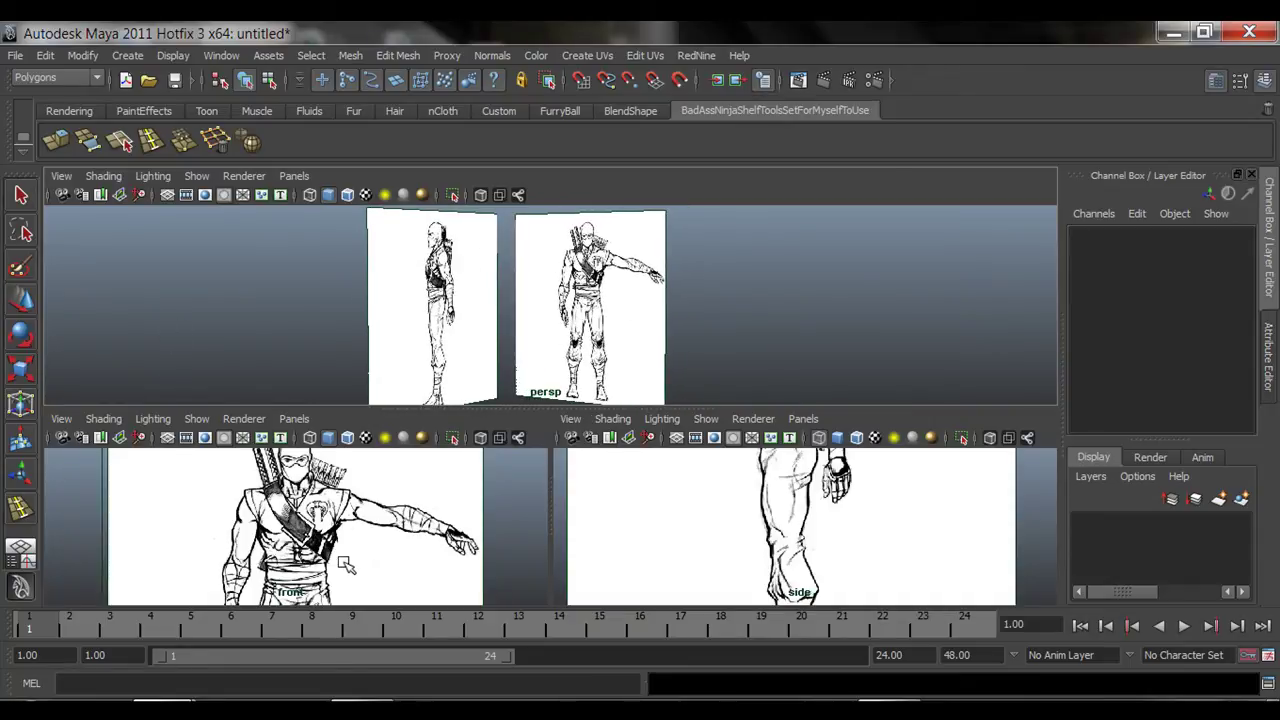
{"action": "left_click", "coordinate": [62, 420]}
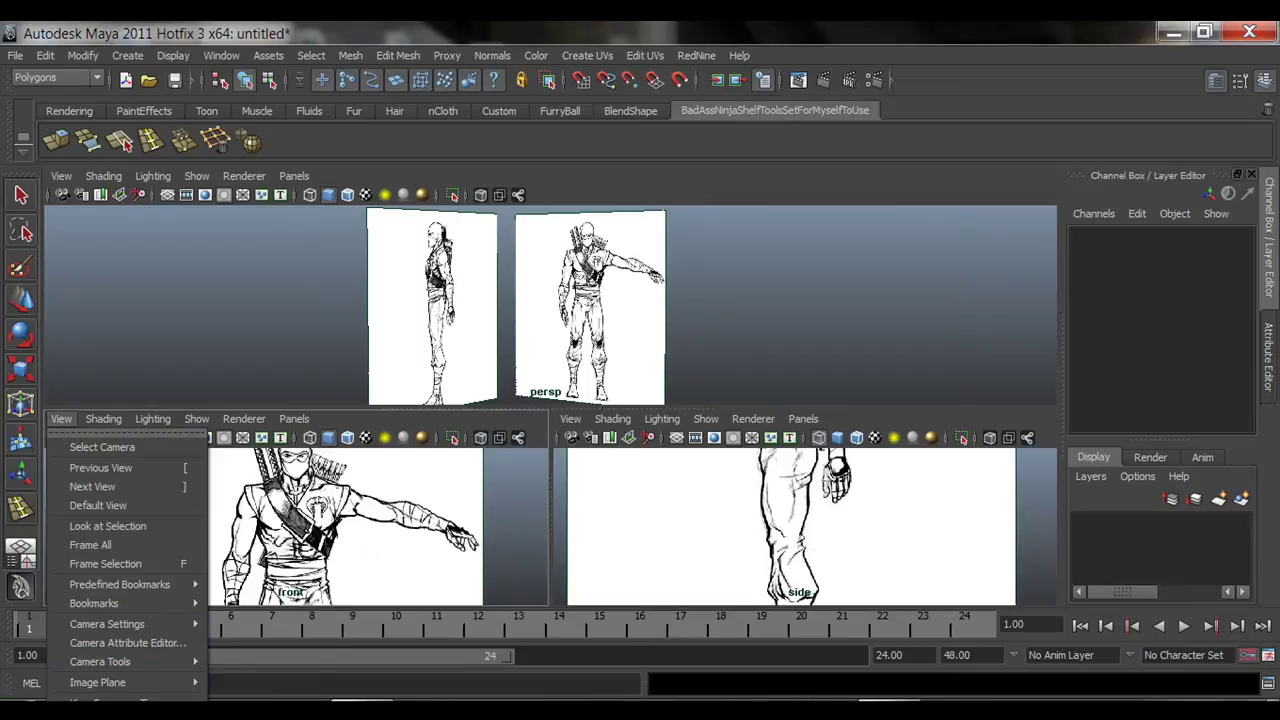
{"action": "mouse_move", "coordinate": [186, 686]}
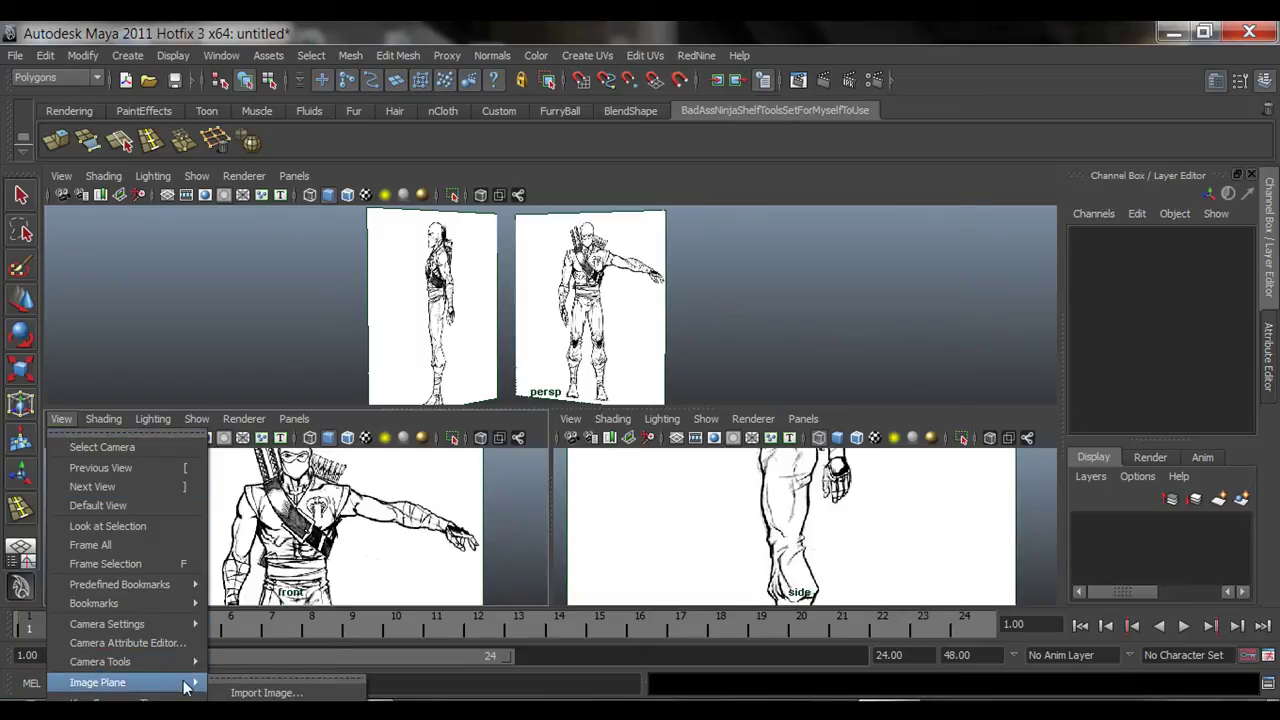
{"action": "left_click", "coordinate": [507, 563]}
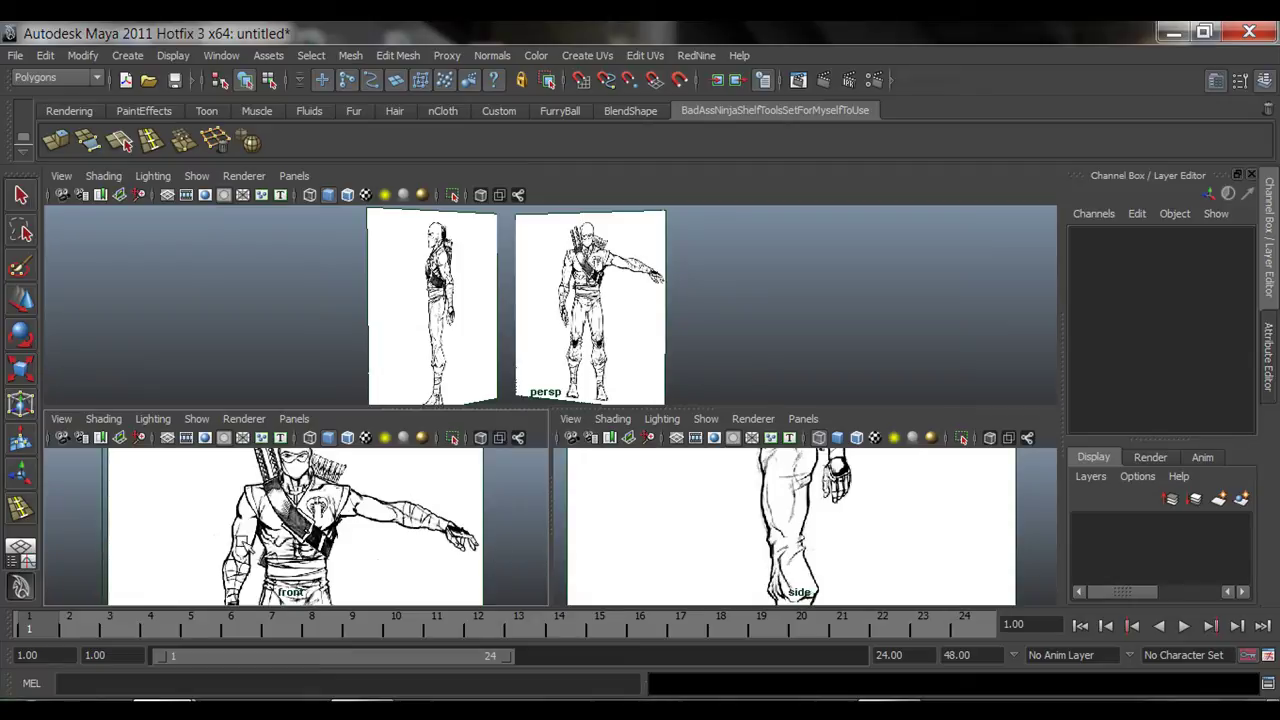
{"action": "left_click_drag", "start_coordinate": [366, 250], "coordinate": [570, 296], "text": "alt"}
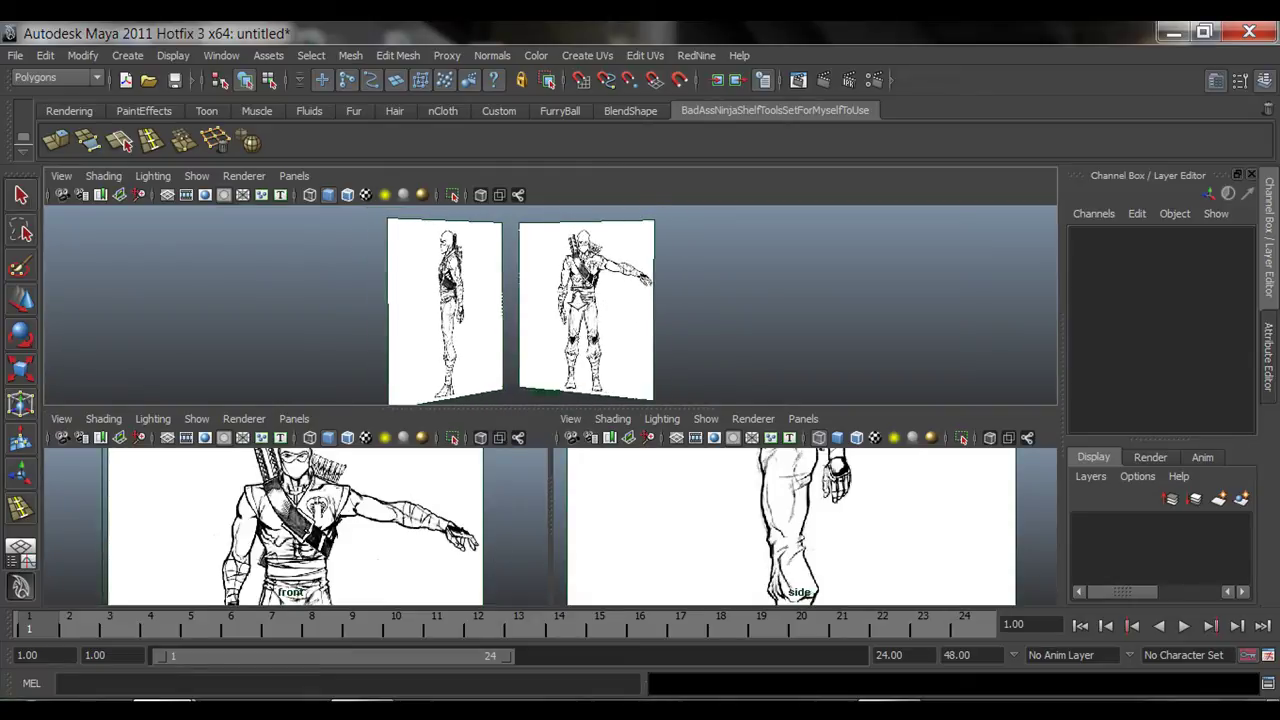
Select the front camera and inspect the centre and size attributes of imagePlane1, with Center Z highlighted
{"action": "left_click", "coordinate": [61, 436]}
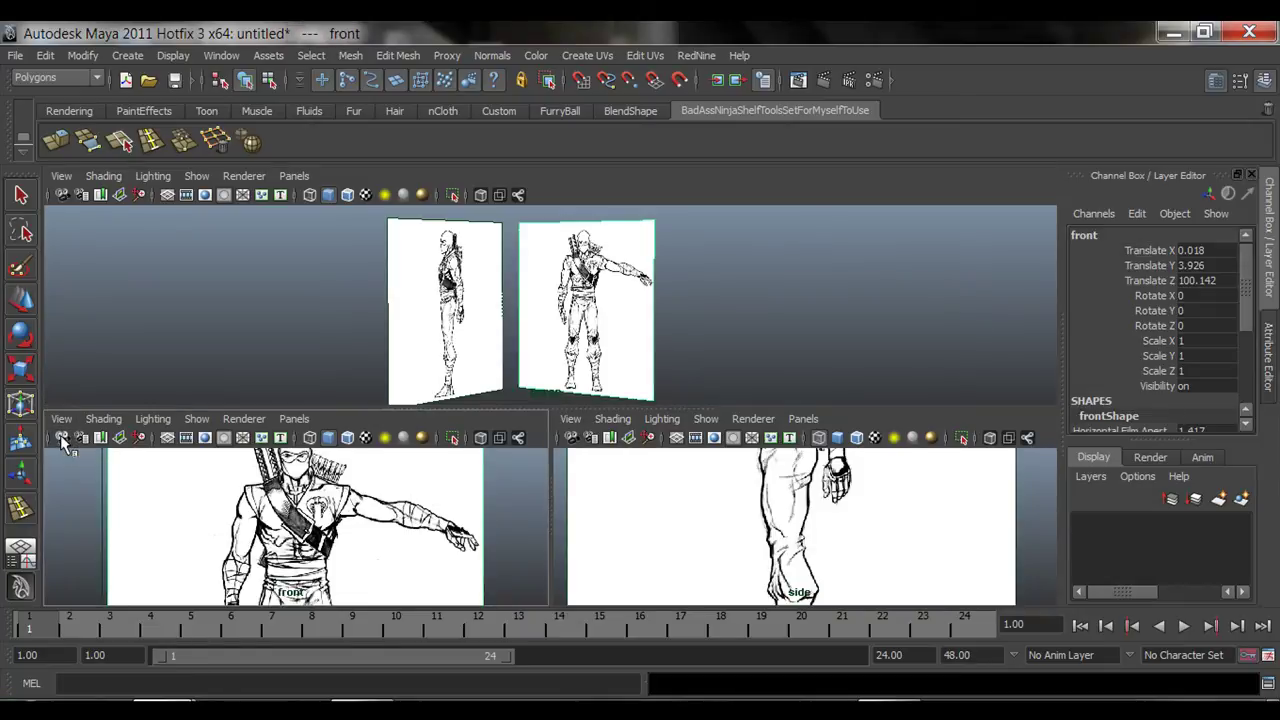
{"action": "scroll", "coordinate": [1178, 279], "scroll_direction": "down", "scroll_amount": 5}
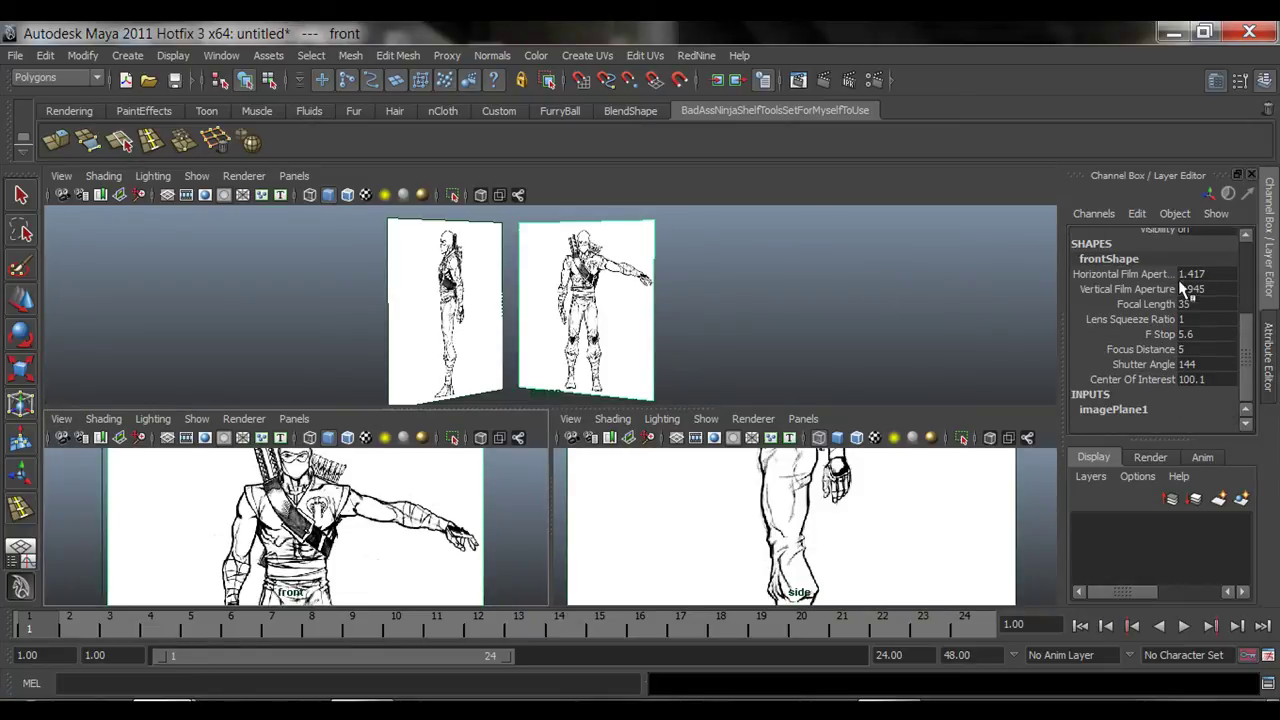
{"action": "left_click", "coordinate": [1110, 408]}
{"action": "scroll", "coordinate": [1136, 328], "scroll_direction": "down", "scroll_amount": 5}
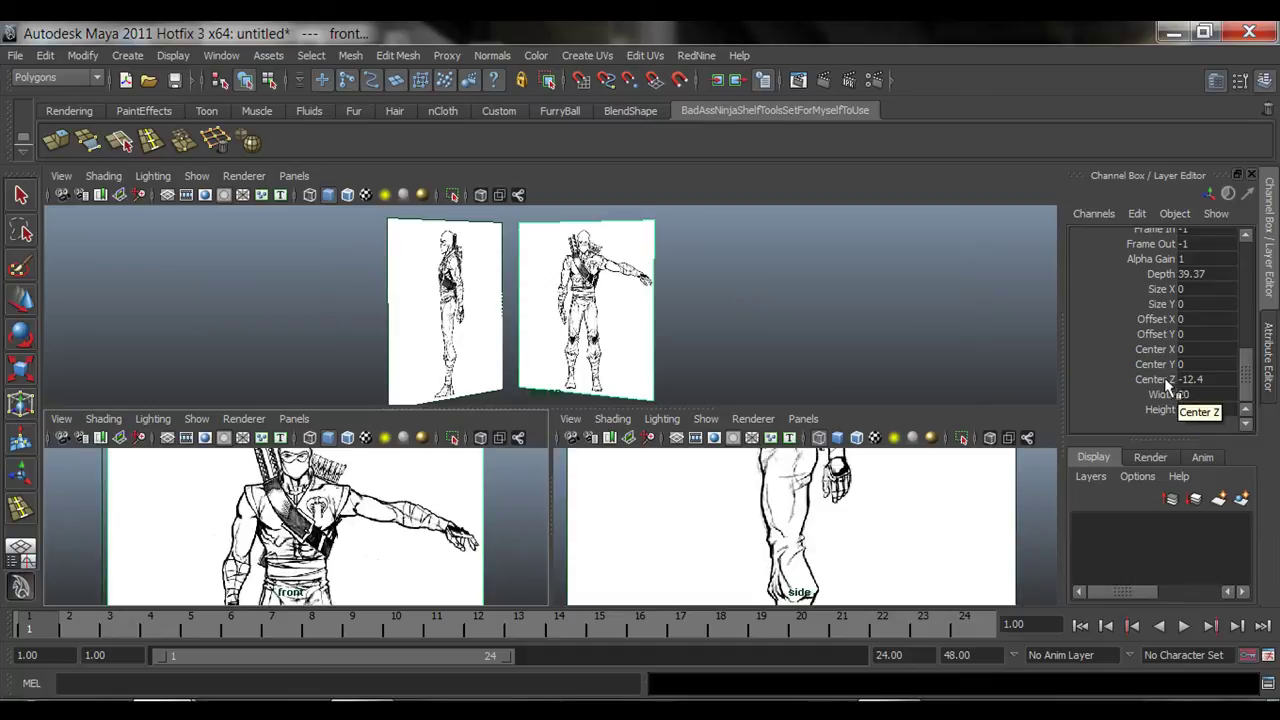
{"action": "left_click", "coordinate": [1162, 349]}
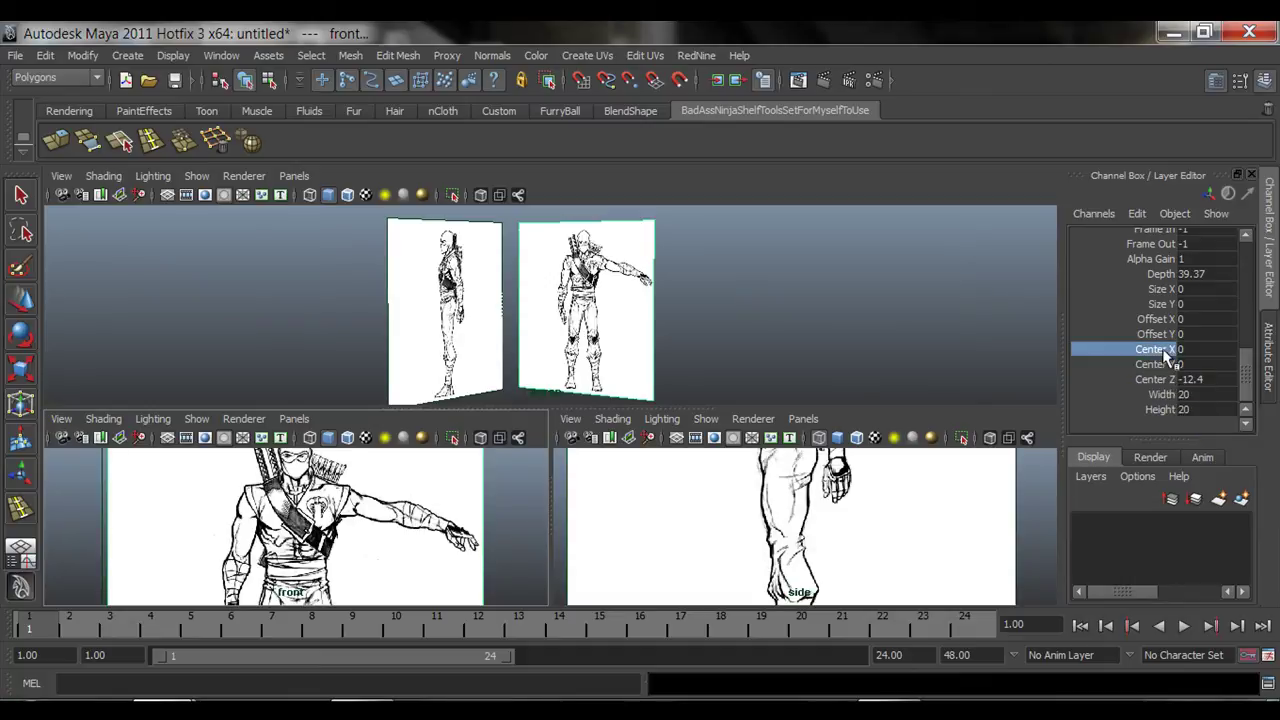
{"action": "left_click", "coordinate": [1158, 380]}
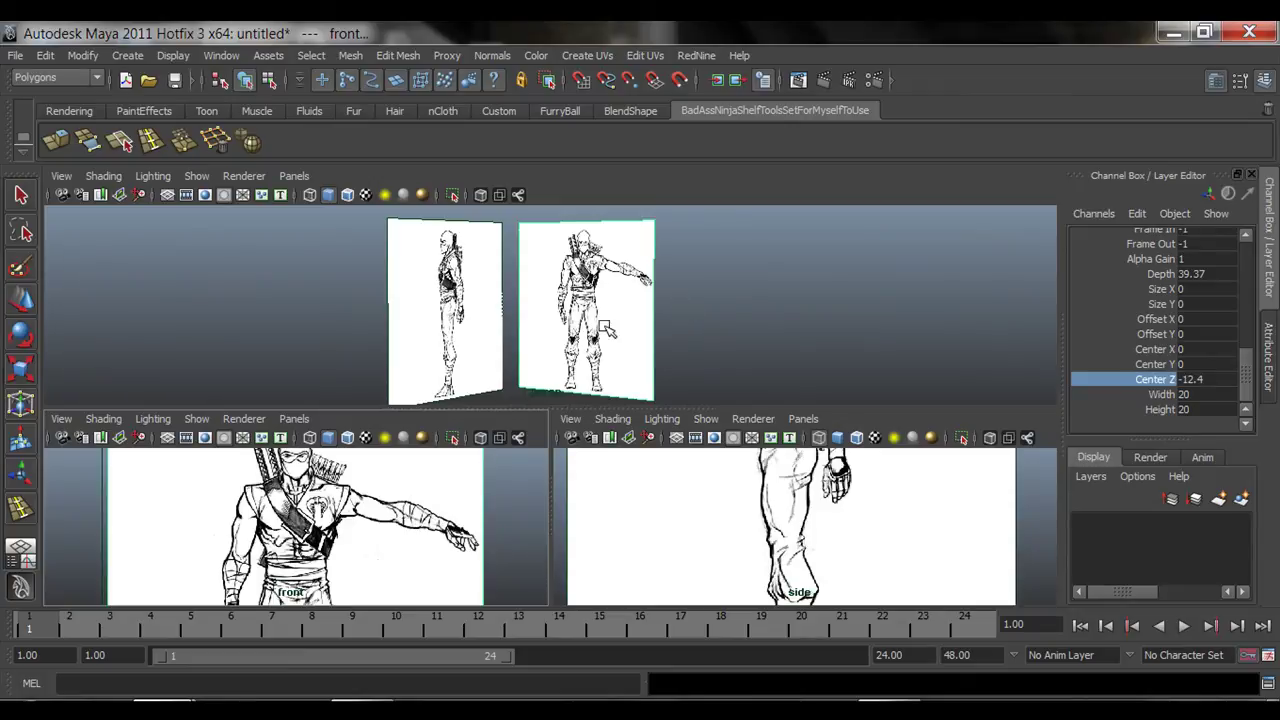
Compare the placement of the front and side image planes from alternating angles in the perspective view
{"action": "left_click_drag", "start_coordinate": [608, 327], "coordinate": [529, 304], "text": "alt"}
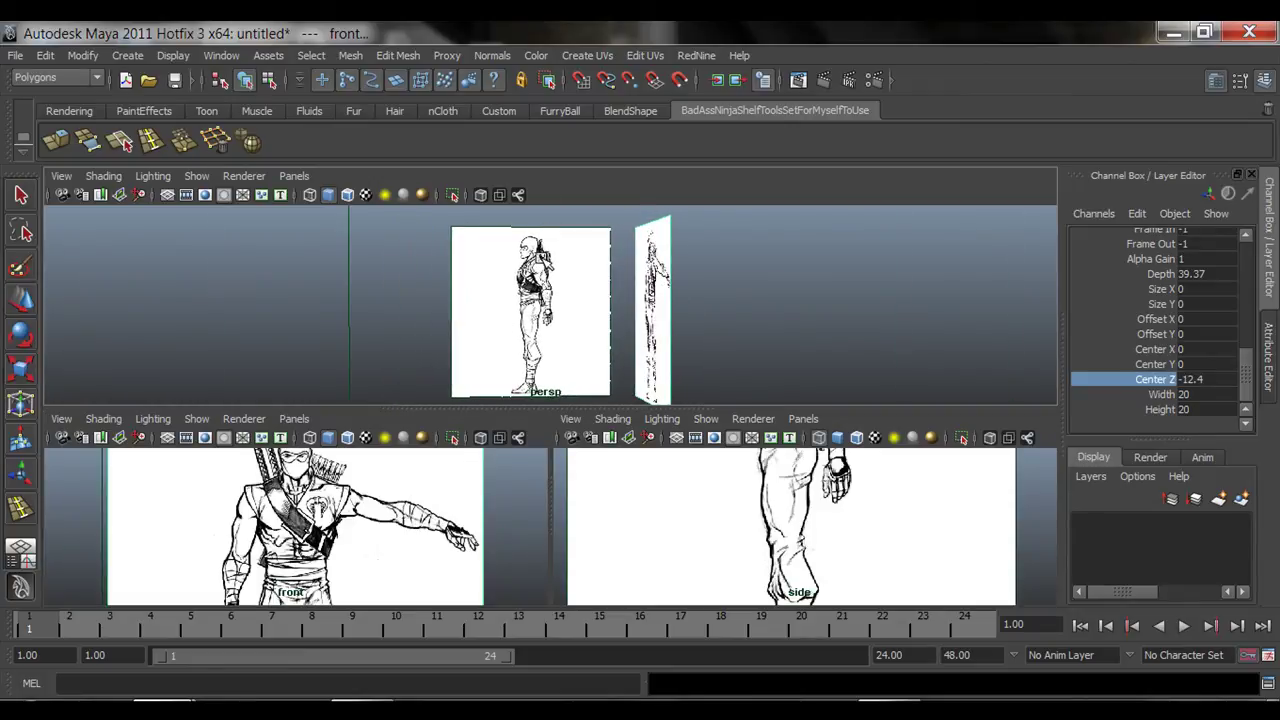
{"action": "mouse_move", "coordinate": [624, 281]}
{"action": "left_mouse_down", "text": "alt"}
{"action": "mouse_move", "coordinate": [590, 286]}
{"action": "mouse_move", "coordinate": [789, 288]}
{"action": "mouse_move", "coordinate": [691, 284]}
{"action": "left_mouse_up", "text": "alt"}
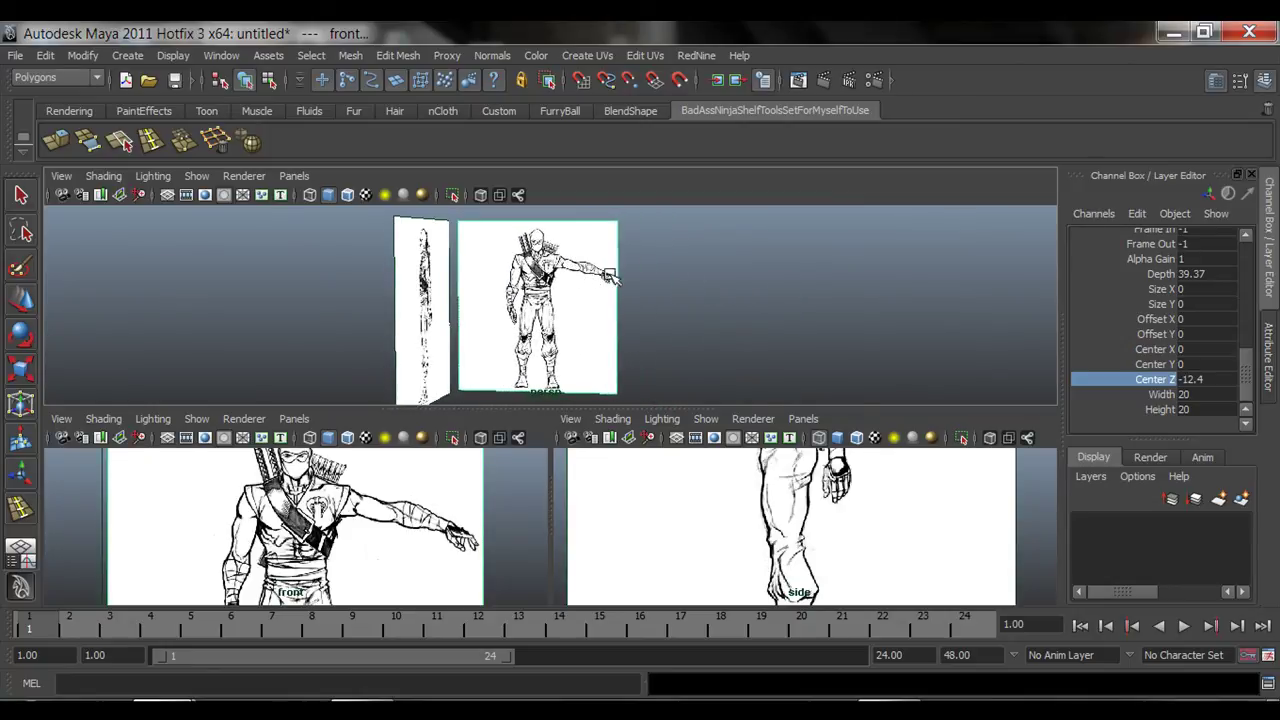
{"action": "mouse_move", "coordinate": [612, 278]}
{"action": "left_mouse_down", "text": "alt"}
{"action": "mouse_move", "coordinate": [543, 291]}
{"action": "mouse_move", "coordinate": [699, 273]}
{"action": "mouse_move", "coordinate": [591, 262]}
{"action": "mouse_move", "coordinate": [642, 260]}
{"action": "mouse_move", "coordinate": [625, 266]}
{"action": "left_mouse_up", "text": "alt"}
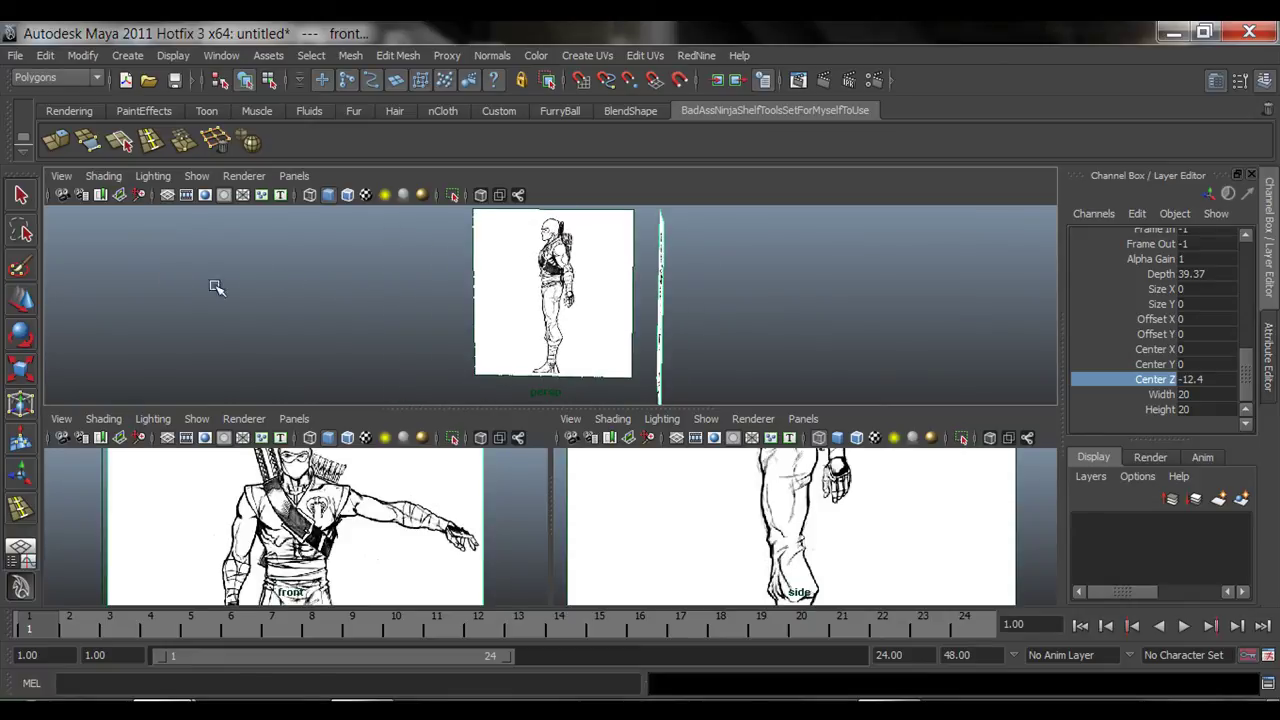
{"action": "mouse_move", "coordinate": [214, 286]}
{"action": "left_mouse_down", "text": "alt"}
{"action": "mouse_move", "coordinate": [609, 289]}
{"action": "mouse_move", "coordinate": [470, 311]}
{"action": "left_mouse_up", "text": "alt"}
{"action": "right_click_drag", "start_coordinate": [470, 311], "coordinate": [560, 333], "text": "alt"}
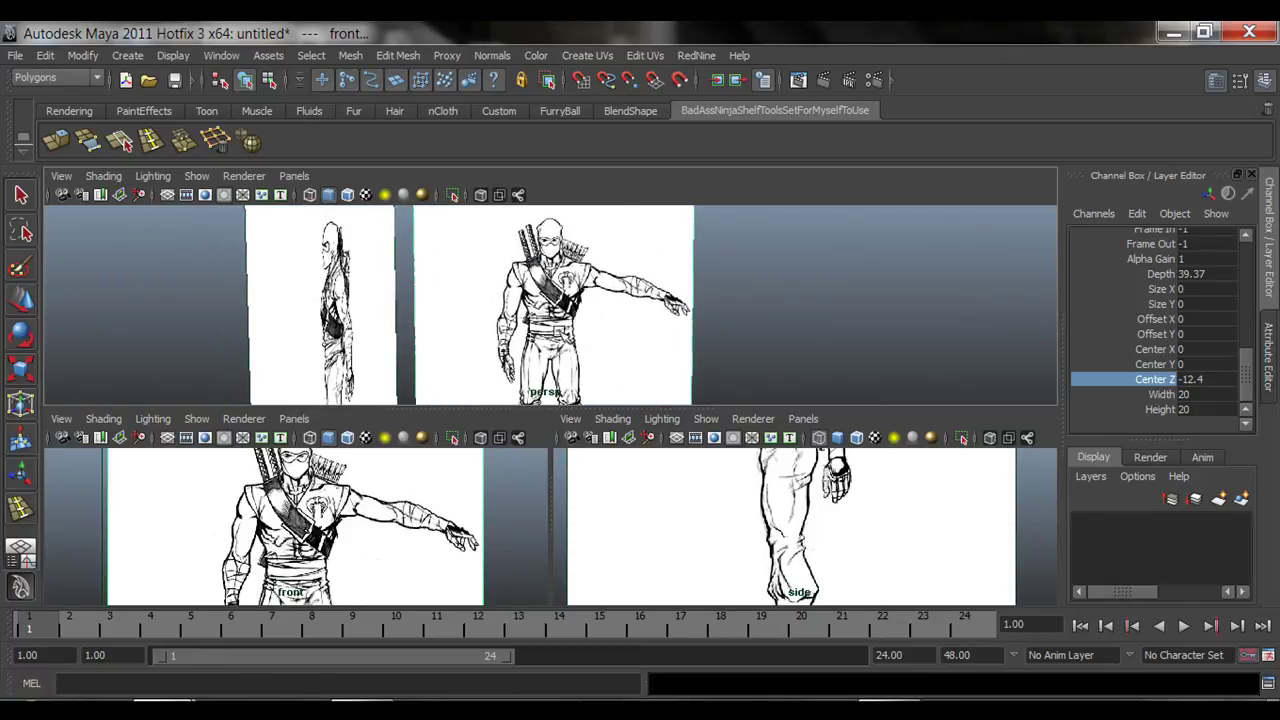
{"action": "left_click_drag", "start_coordinate": [704, 312], "coordinate": [525, 270], "text": "alt"}
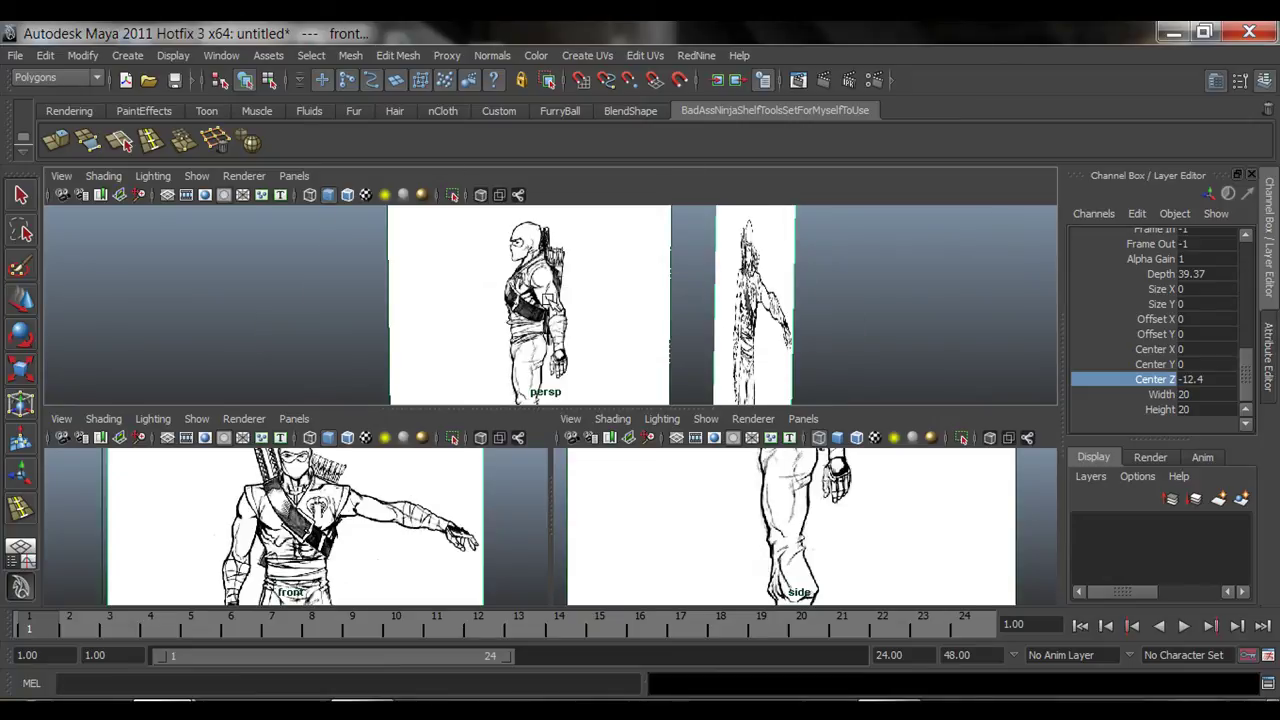
Maximize the perspective view and examine how the side drawing lines up with the front drawing
{"action": "key", "text": "space"}
{"action": "left_click_drag", "start_coordinate": [486, 416], "coordinate": [390, 432], "text": "alt"}
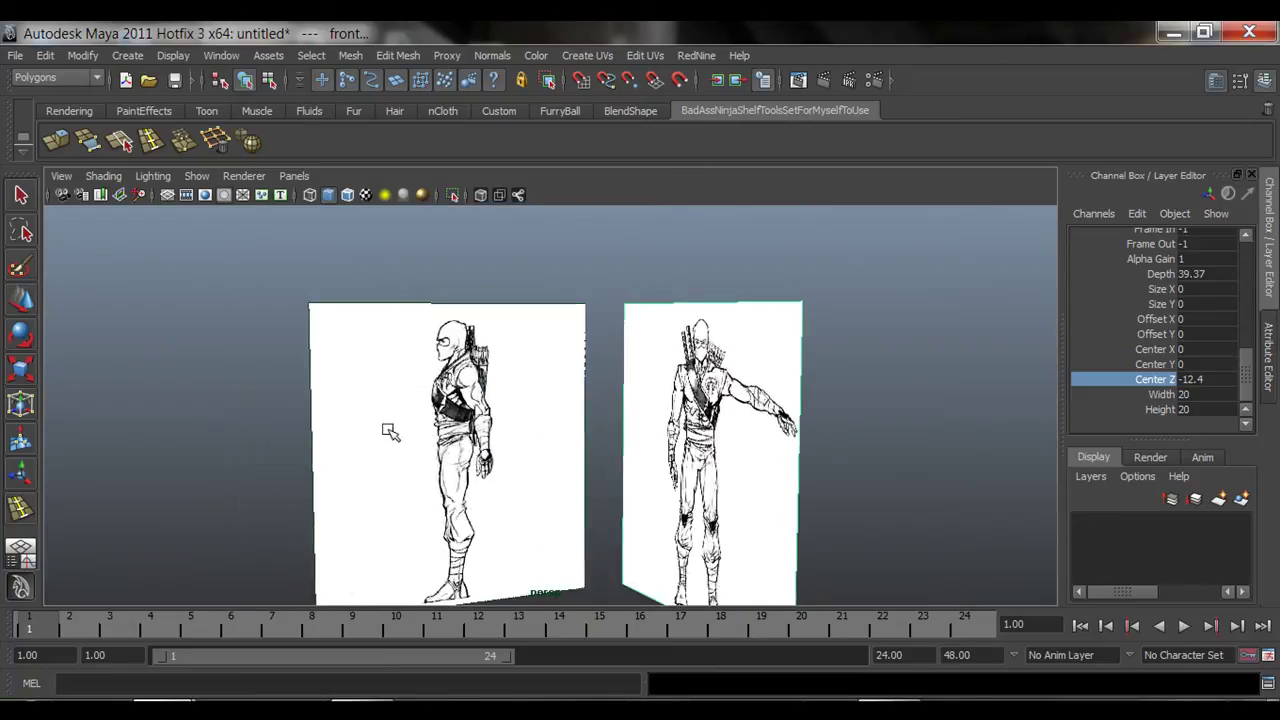
{"action": "left_click_drag", "start_coordinate": [294, 398], "coordinate": [225, 373], "text": "alt"}
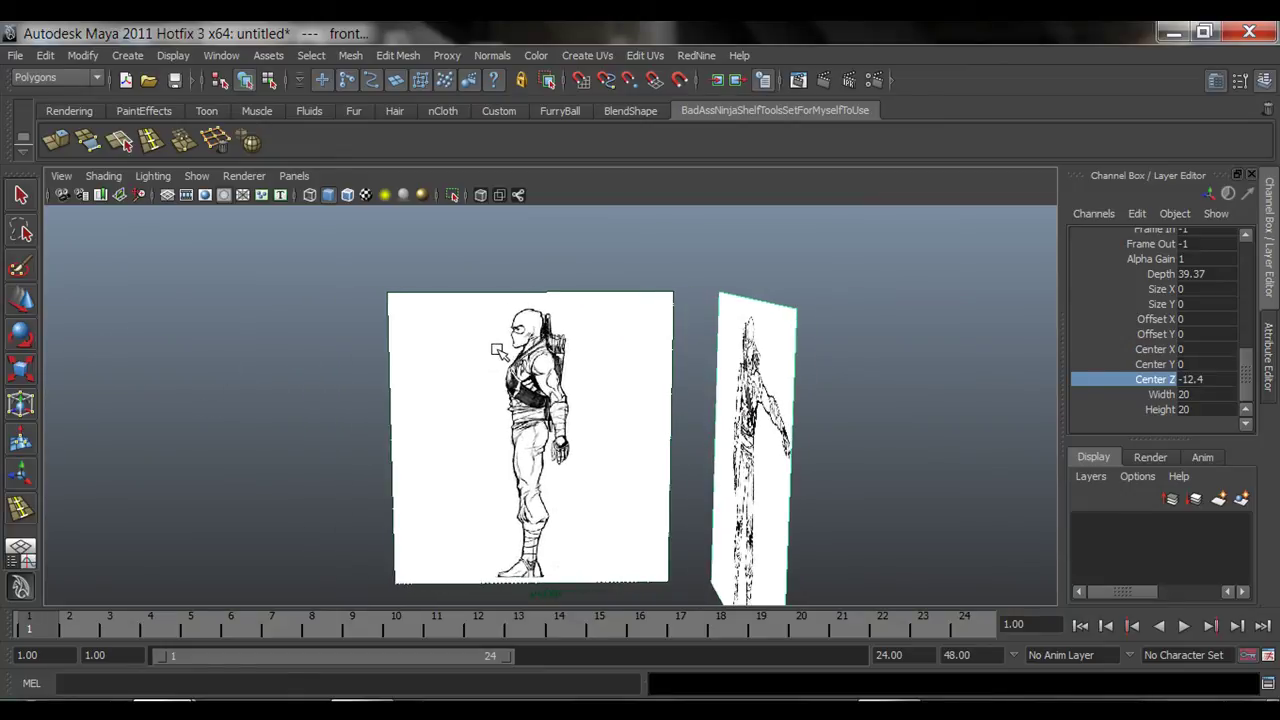
{"action": "left_click_drag", "start_coordinate": [452, 357], "coordinate": [495, 357], "text": "alt"}
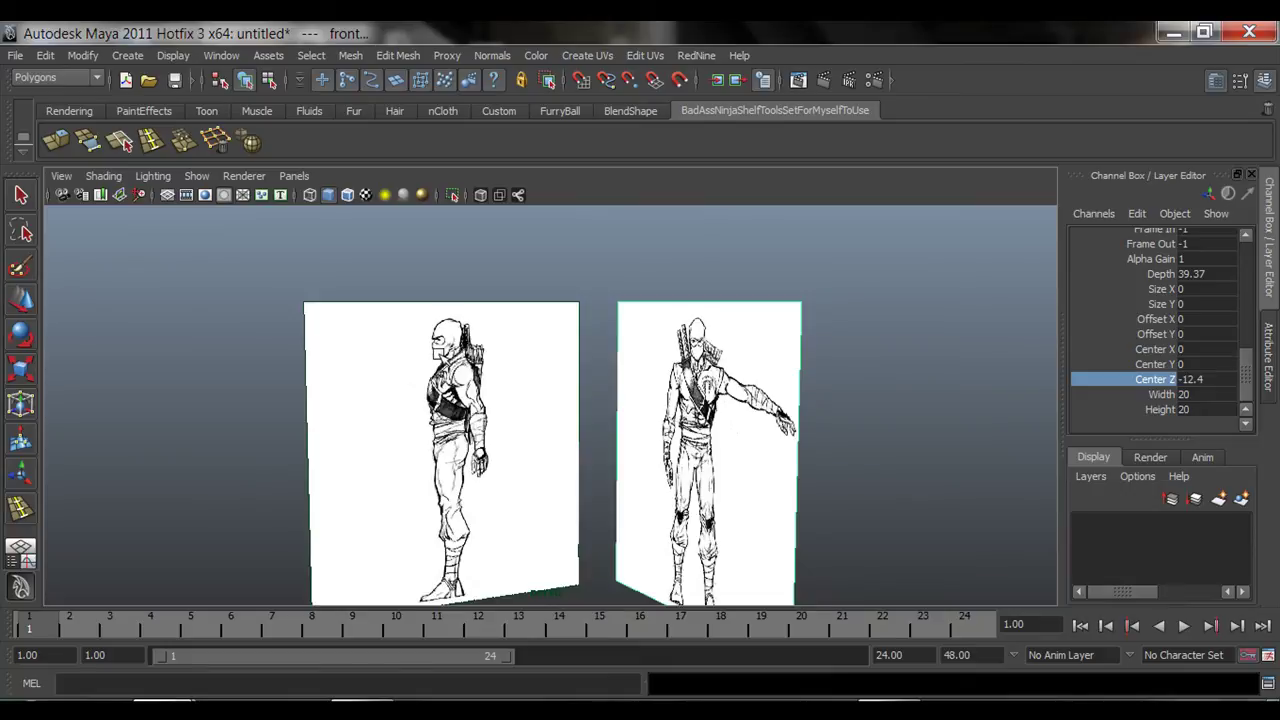
{"action": "left_click_drag", "start_coordinate": [445, 358], "coordinate": [425, 400], "text": "alt"}
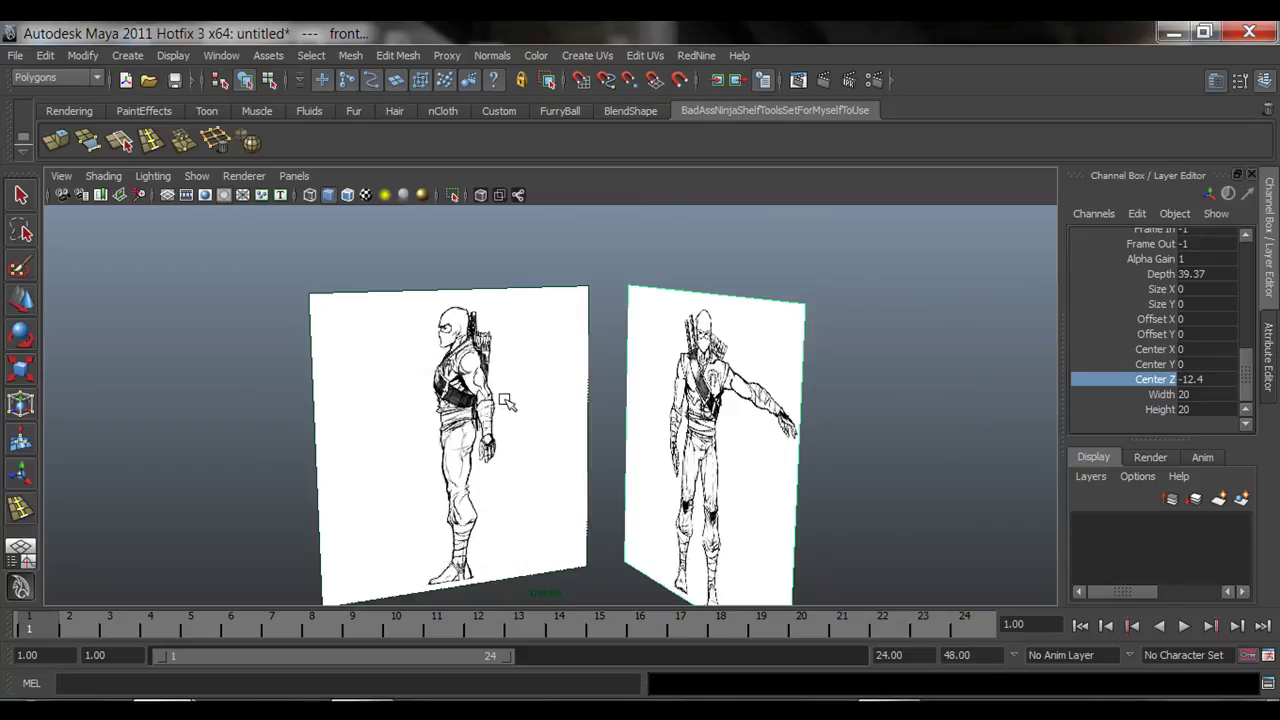
{"action": "mouse_move", "coordinate": [505, 401]}
{"action": "left_mouse_down", "text": "alt"}
{"action": "mouse_move", "coordinate": [532, 397]}
{"action": "mouse_move", "coordinate": [494, 398]}
{"action": "left_mouse_up", "text": "alt"}
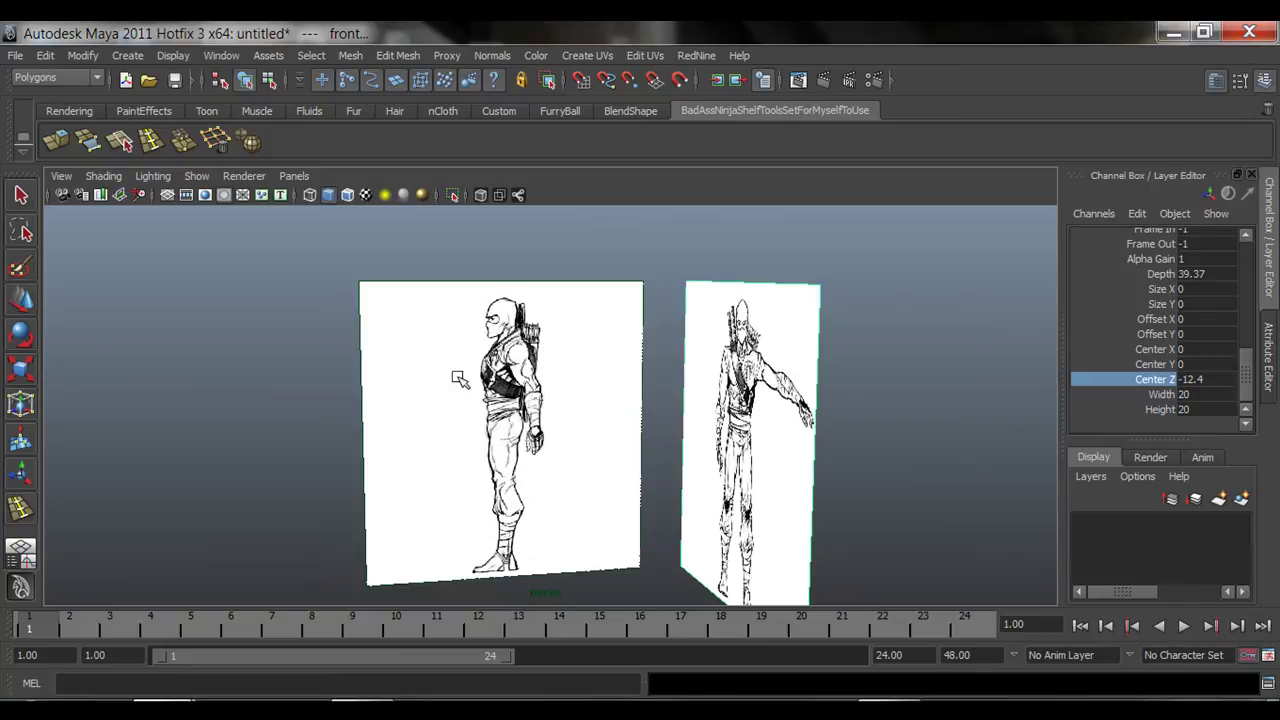
{"action": "middle_click_drag", "start_coordinate": [510, 380], "coordinate": [510, 364], "text": "alt"}
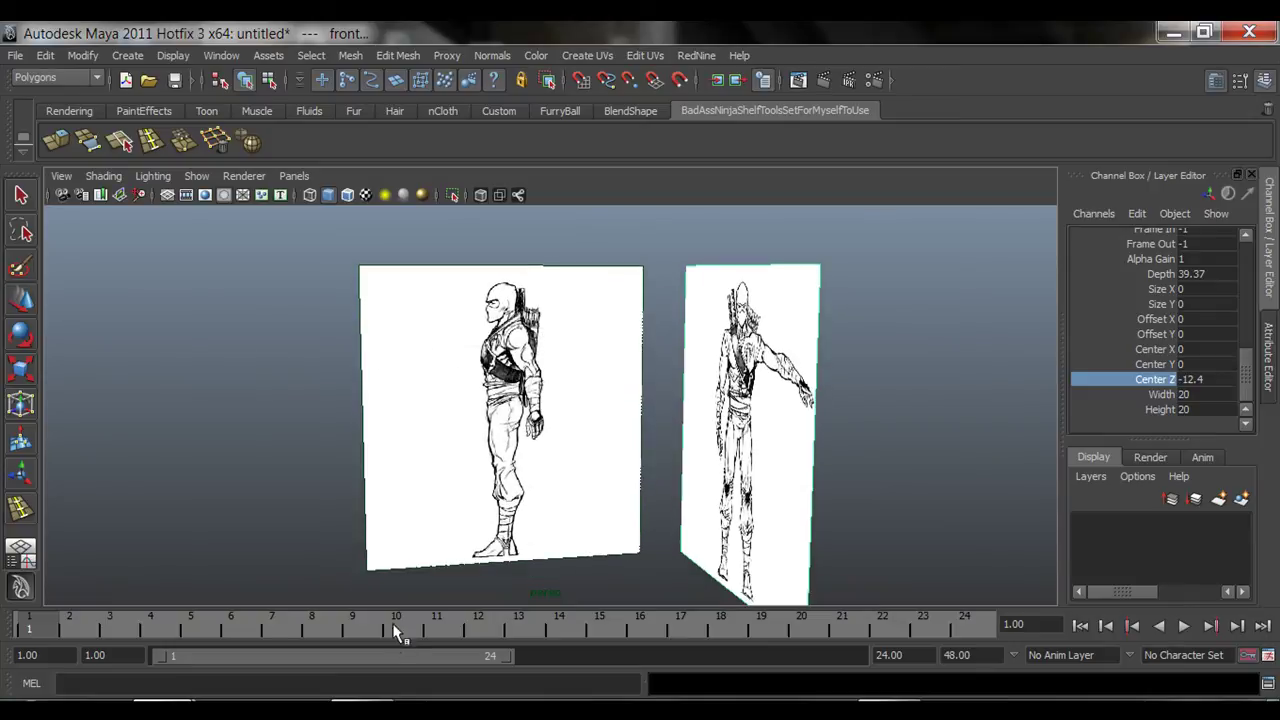
Switch to Photoshop and make the Side layer visible to check the profile against the centre guide
{"action": "key", "text": "alt+Tab"}
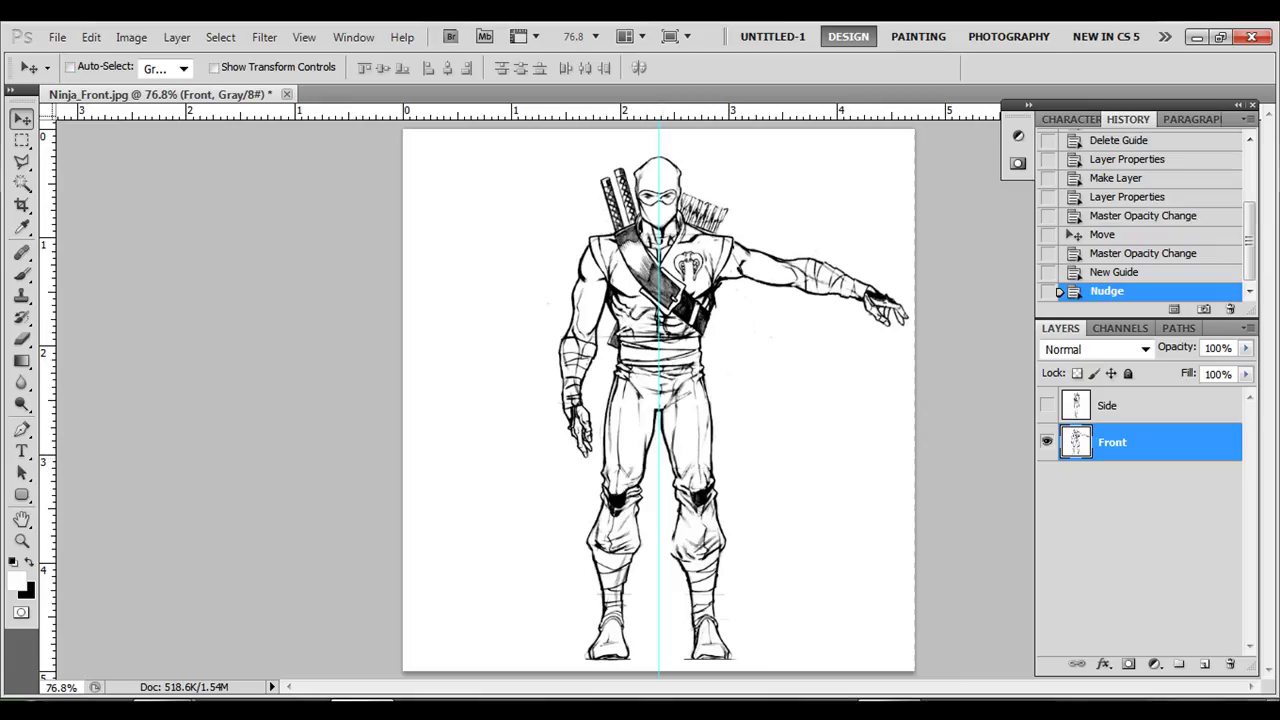
{"action": "left_click", "coordinate": [1046, 405]}
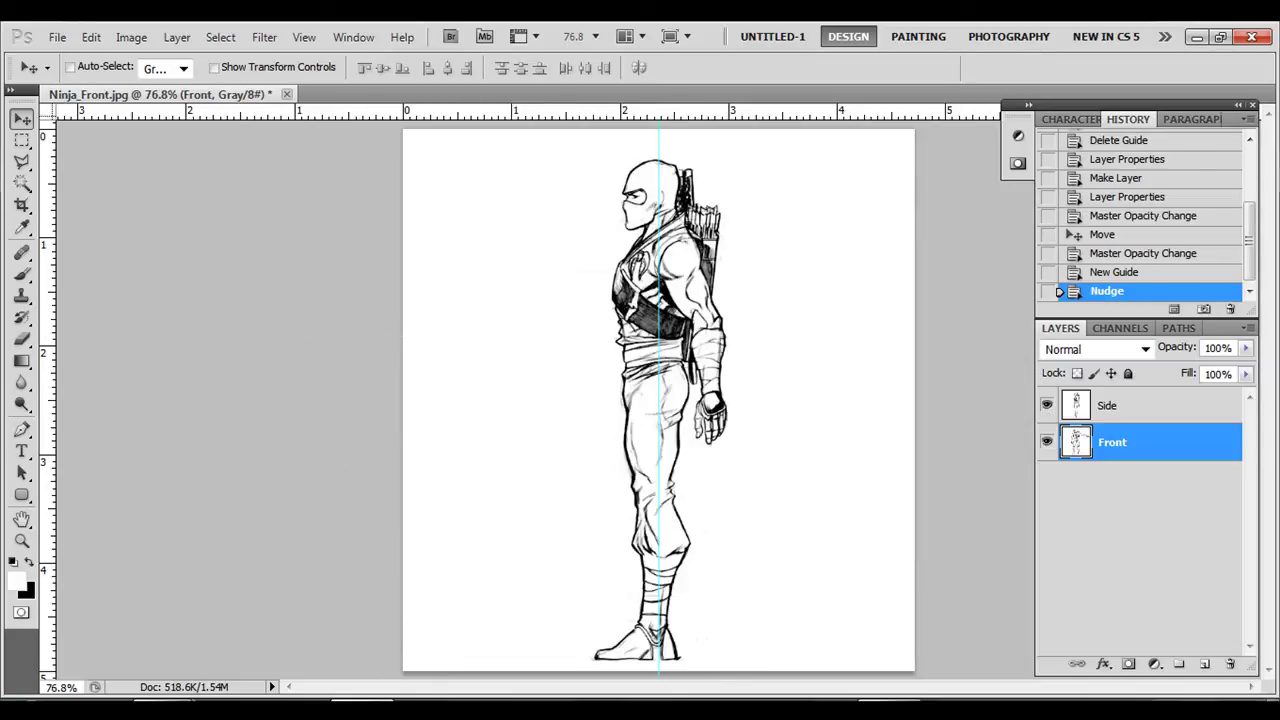
Return to Maya and review both ninja image planes from the front and from the side
{"action": "left_click", "coordinate": [400, 620]}
{"action": "mouse_move", "coordinate": [595, 450]}
{"action": "left_mouse_down", "text": "alt"}
{"action": "mouse_move", "coordinate": [574, 437]}
{"action": "mouse_move", "coordinate": [729, 429]}
{"action": "left_mouse_up", "text": "alt"}
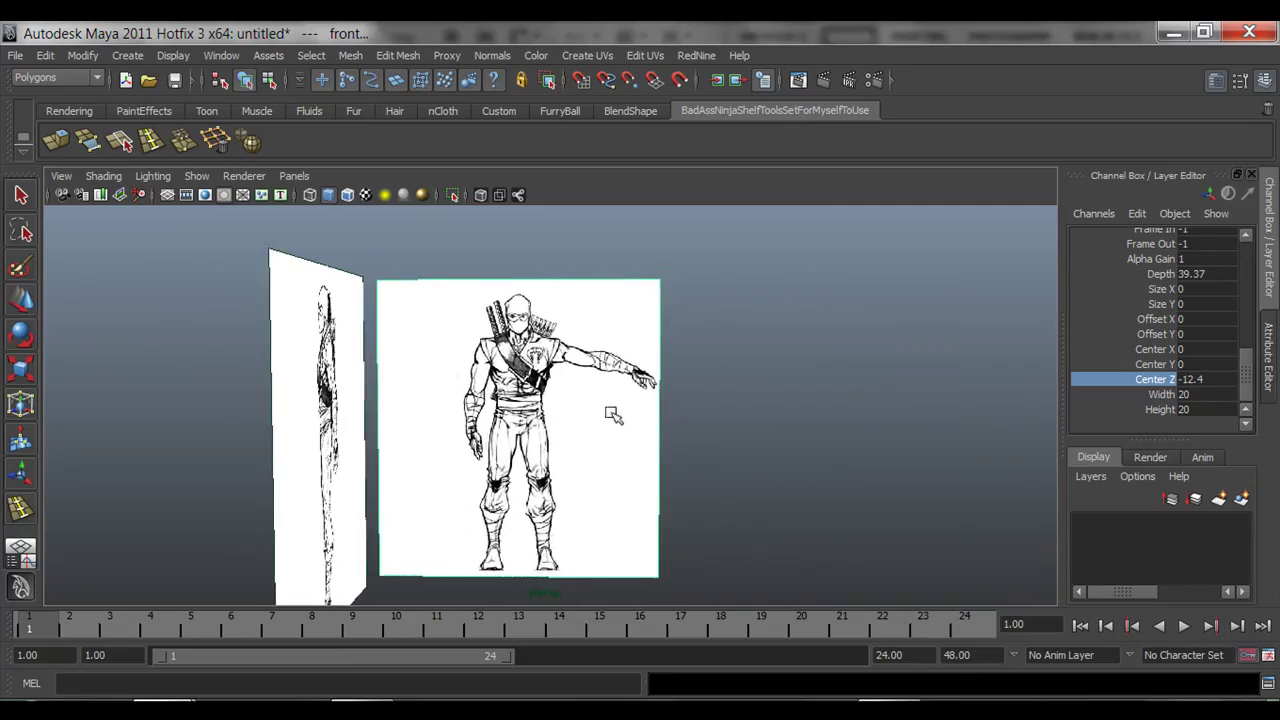
{"action": "left_click_drag", "start_coordinate": [608, 420], "coordinate": [452, 398], "text": "alt"}
{"action": "left_click_drag", "start_coordinate": [355, 413], "coordinate": [518, 399], "text": "alt"}
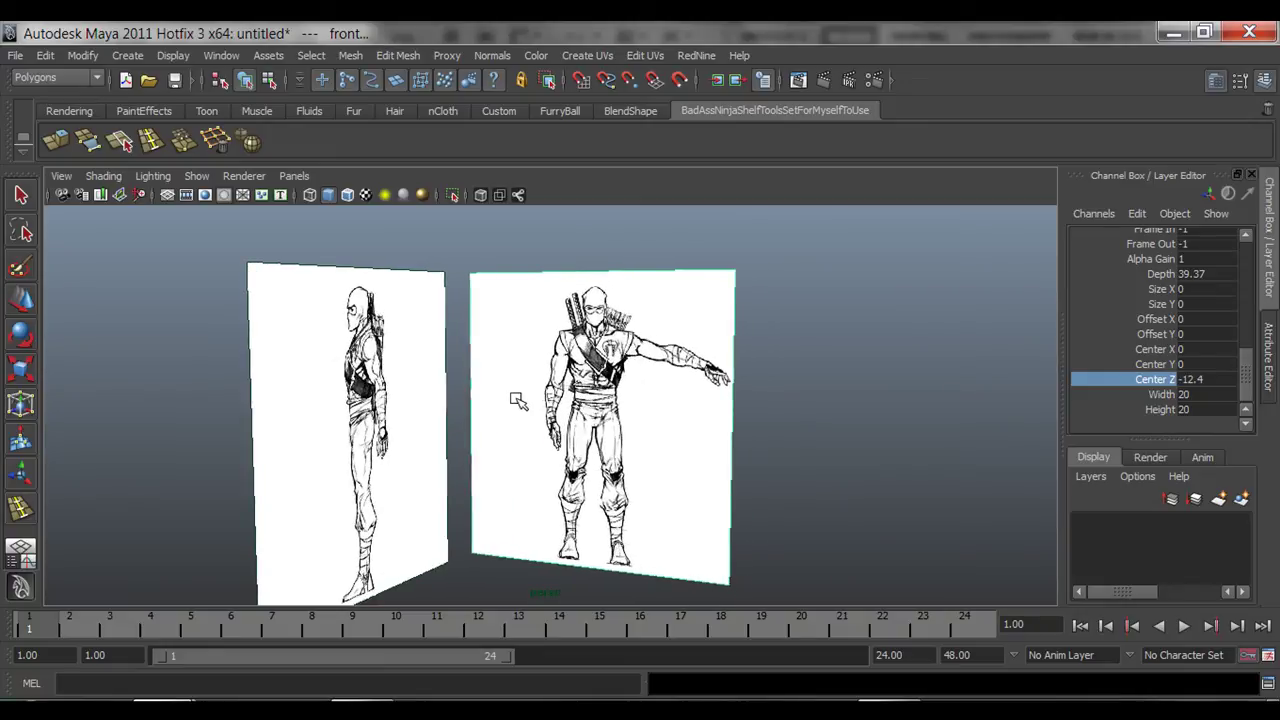